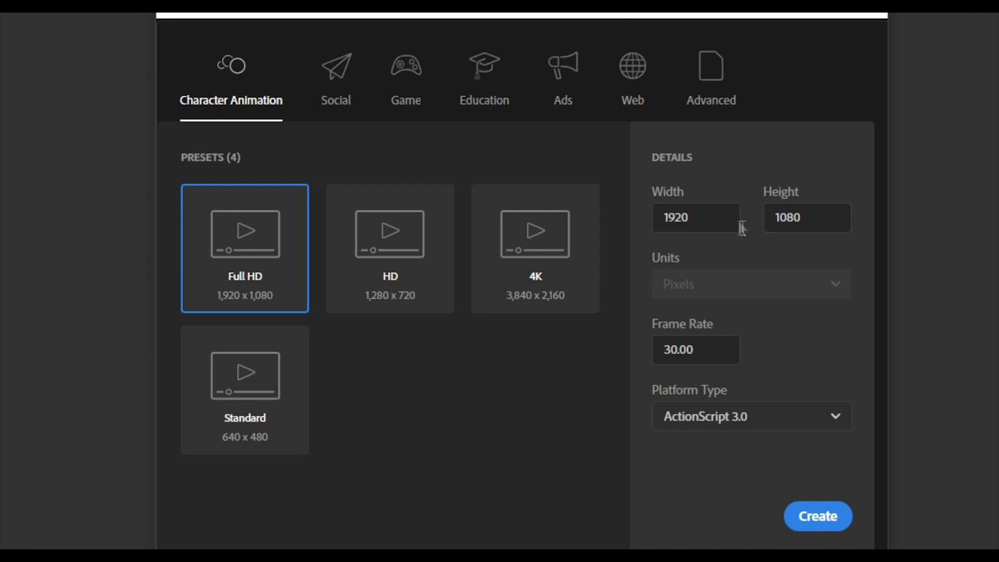
Create an ActionScript 3.0 document 100 pixels wide and 100 pixels high
double_click(719, 223)
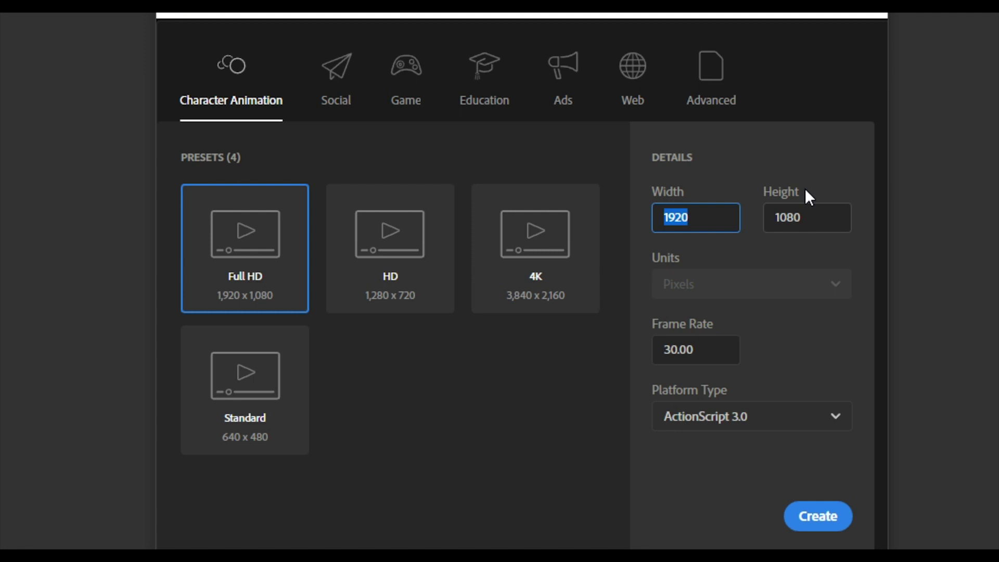
text(100)
click(823, 214)
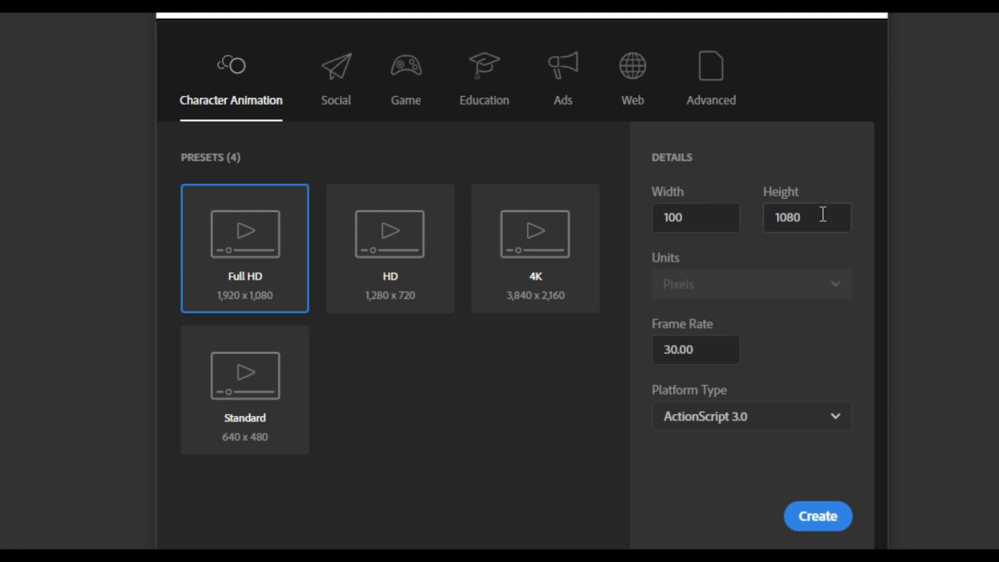
double_click(823, 213)
text(100)
click(770, 156)
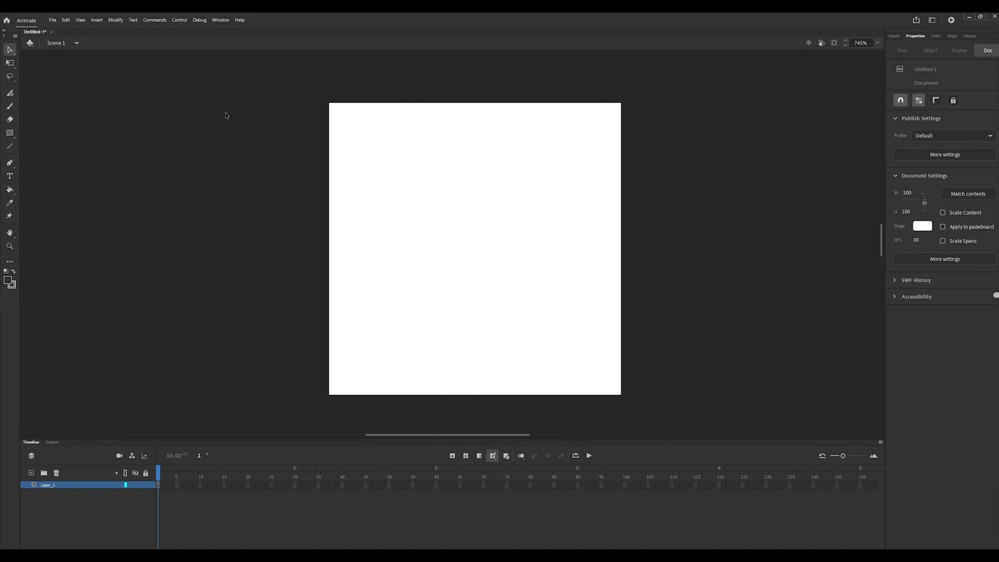
Enable snapping to the grid and show the grid on the stage
click(79, 21)
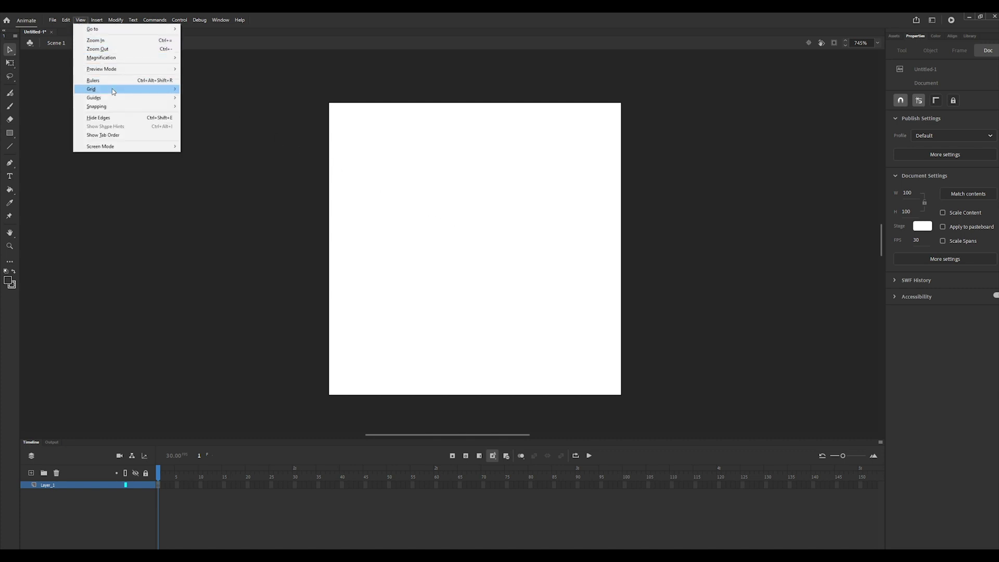
mouse_move(125, 109)
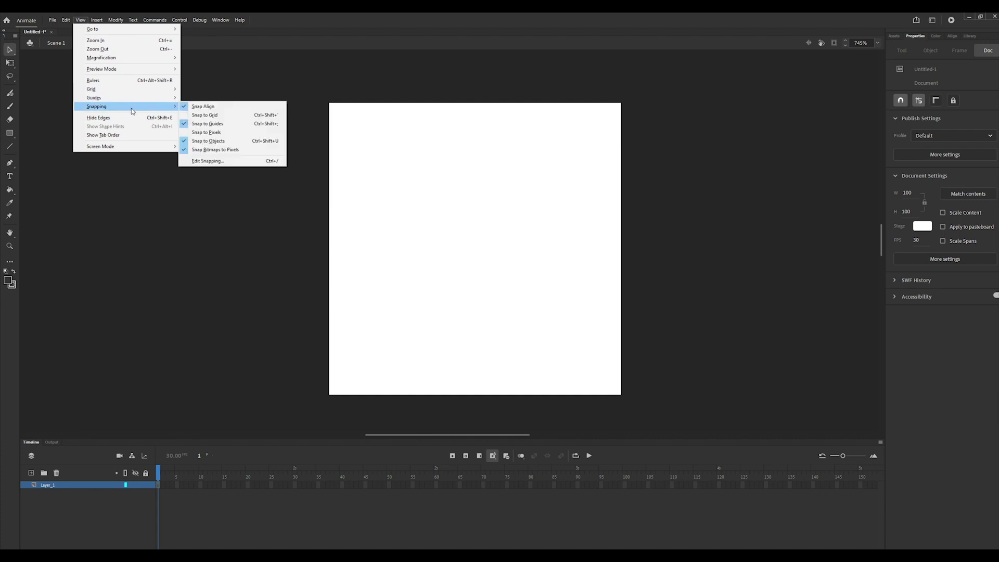
click(233, 116)
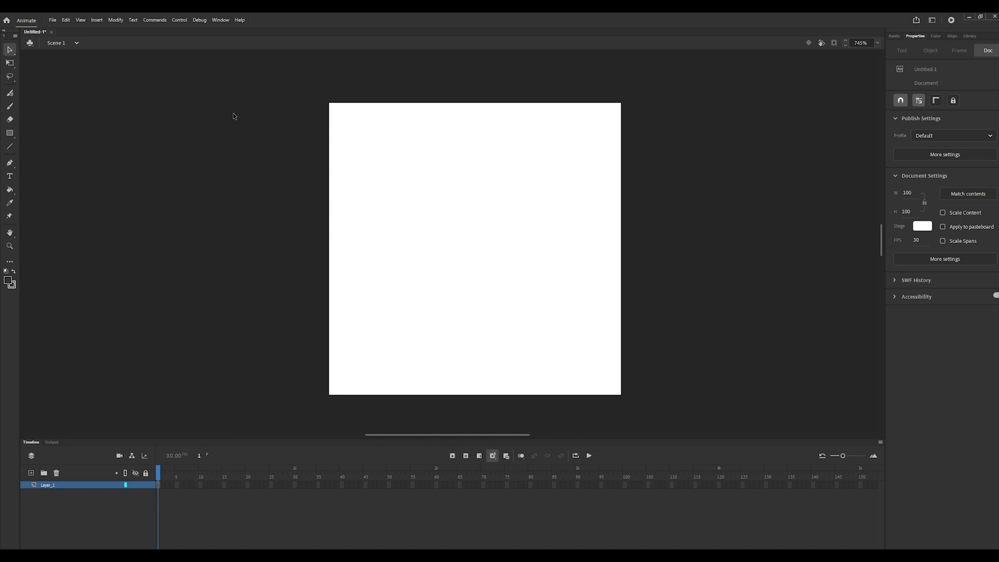
click(82, 21)
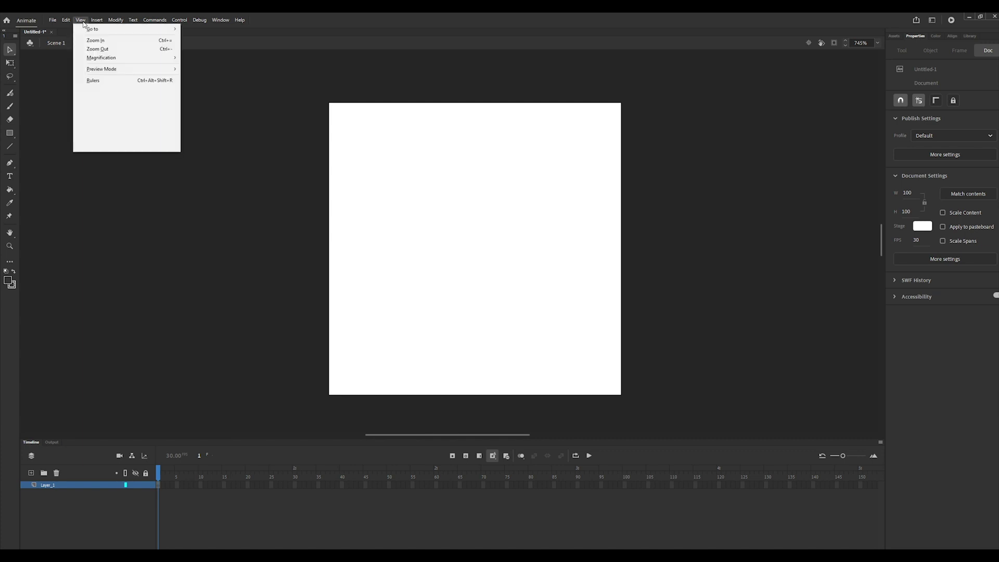
mouse_move(111, 92)
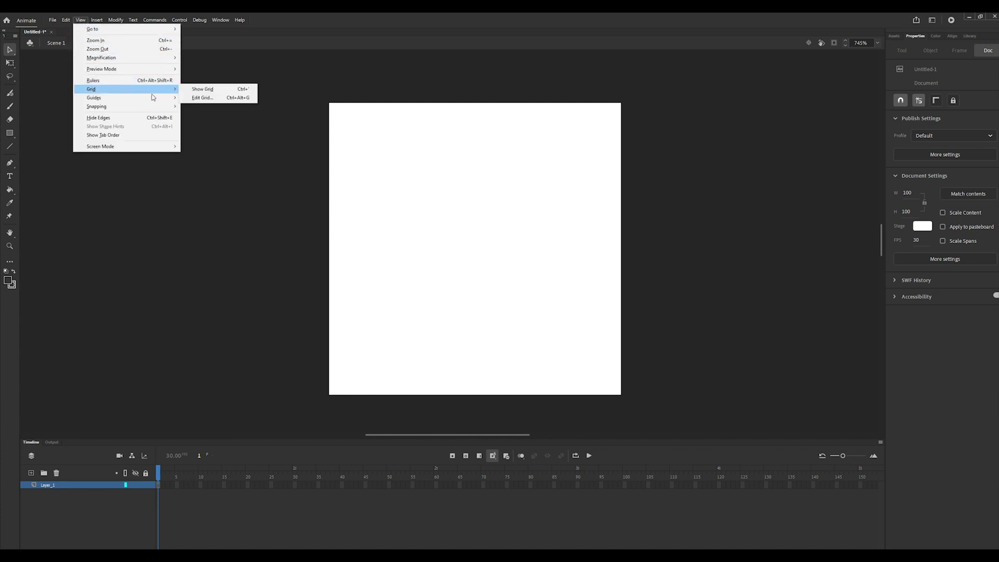
click(221, 89)
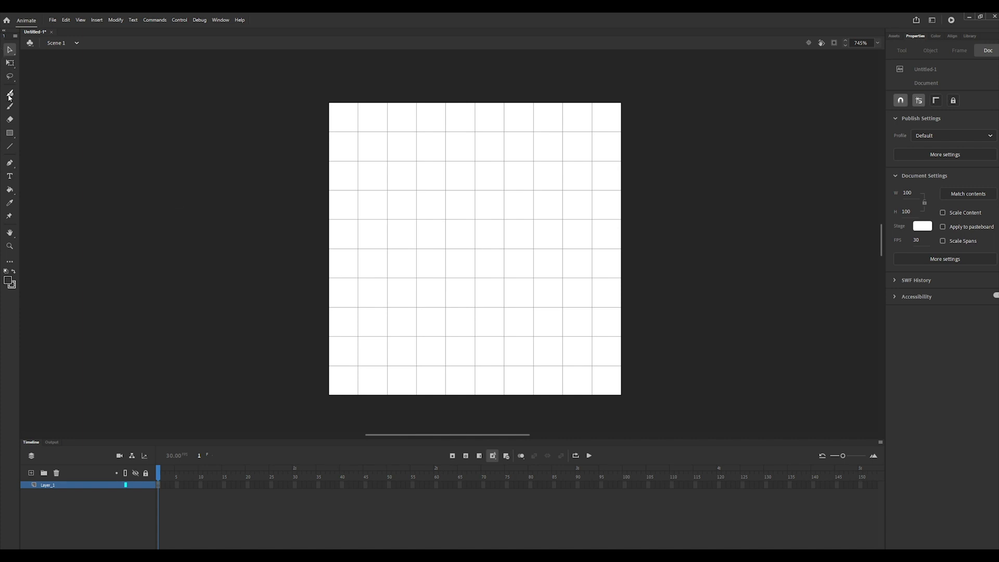
Prepare the Rectangle tool with a green fill at 70% alpha
click(11, 137)
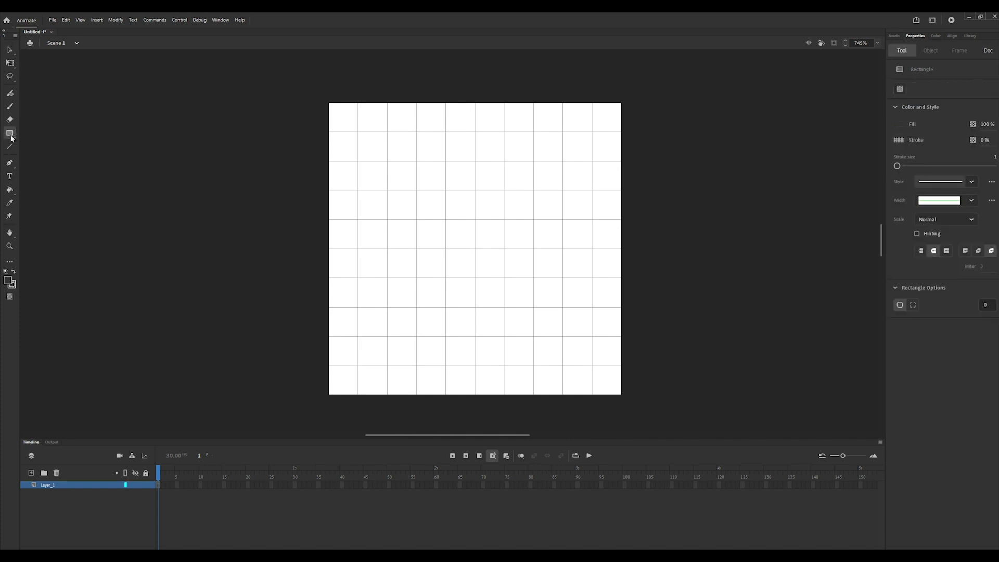
click(8, 284)
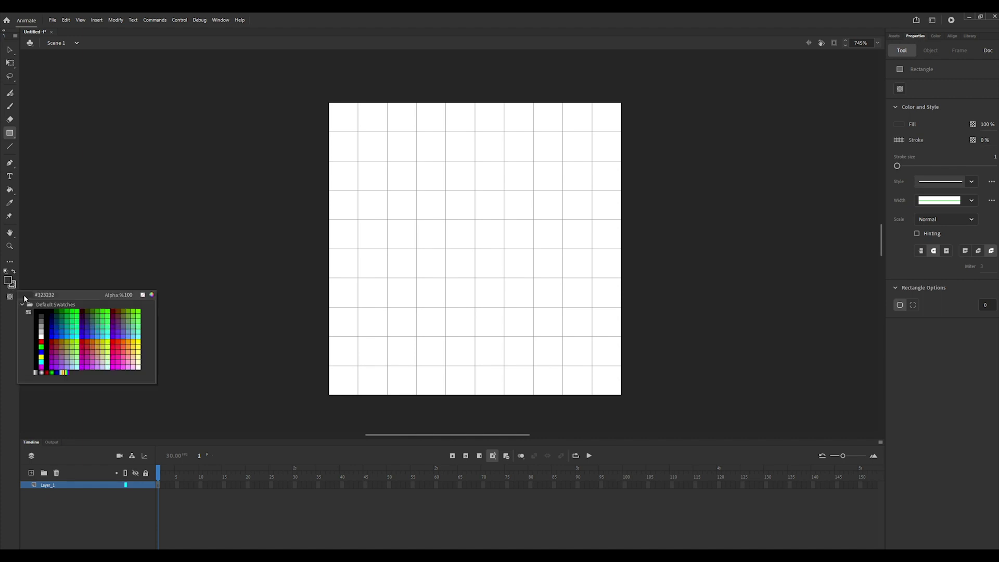
click(129, 296)
text(70)
key(Return)
click(106, 320)
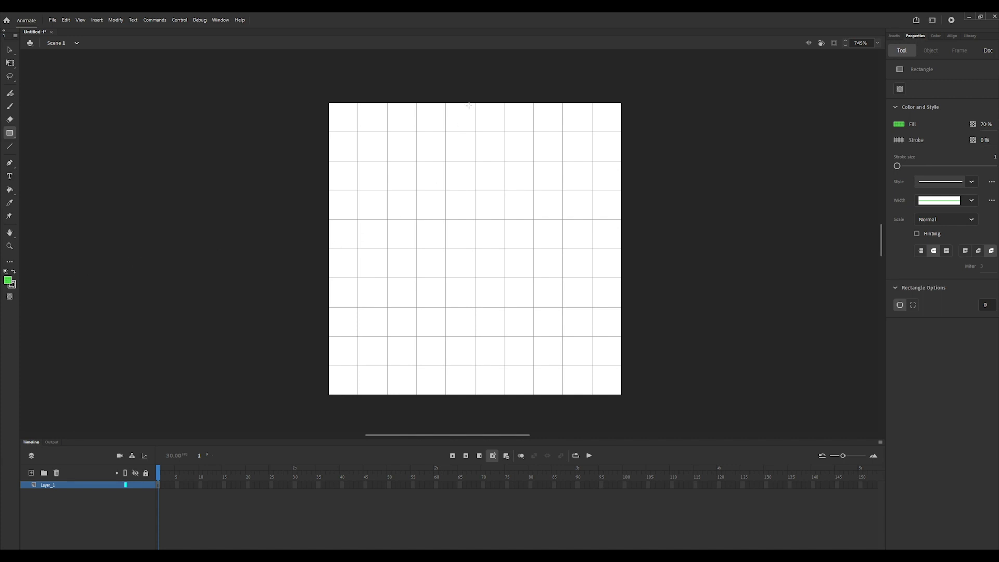
Draw a vertical bar about 10 by 40 px at the stage's top centre and place a copy at the bottom centre, Y 60
drag(462, 104, 490, 220)
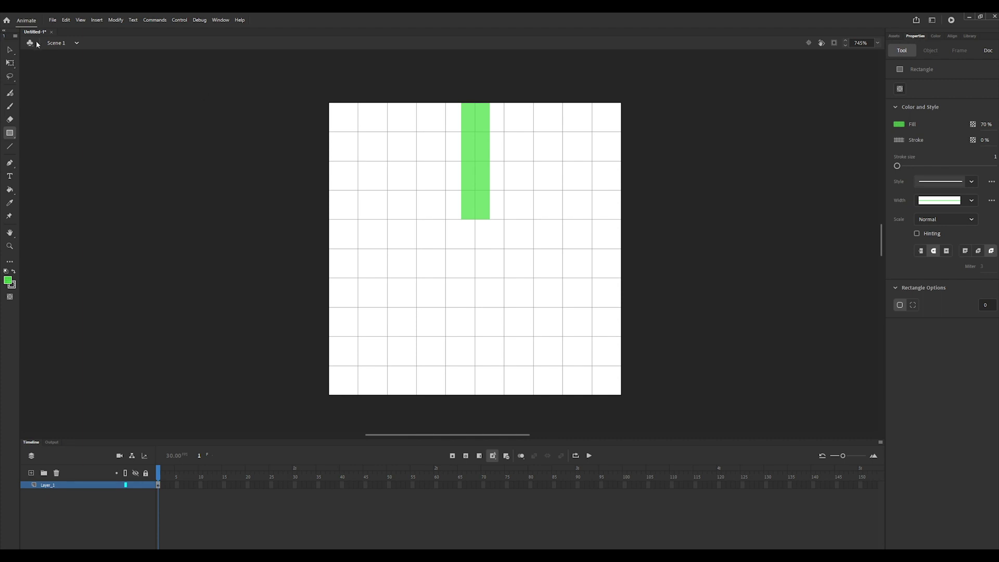
click(10, 49)
drag(441, 85, 551, 277)
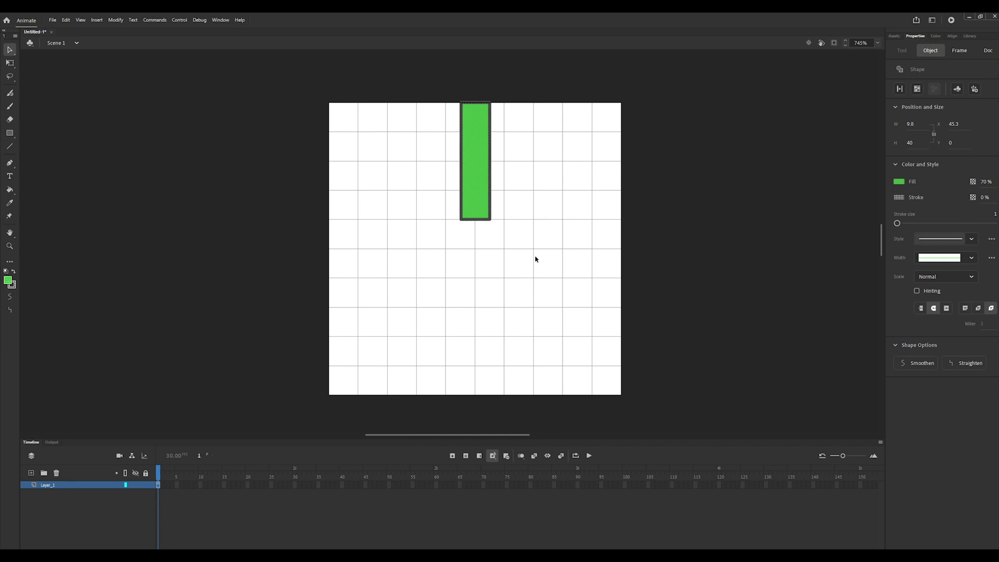
key(ctrl+v)
drag(453, 225, 475, 322)
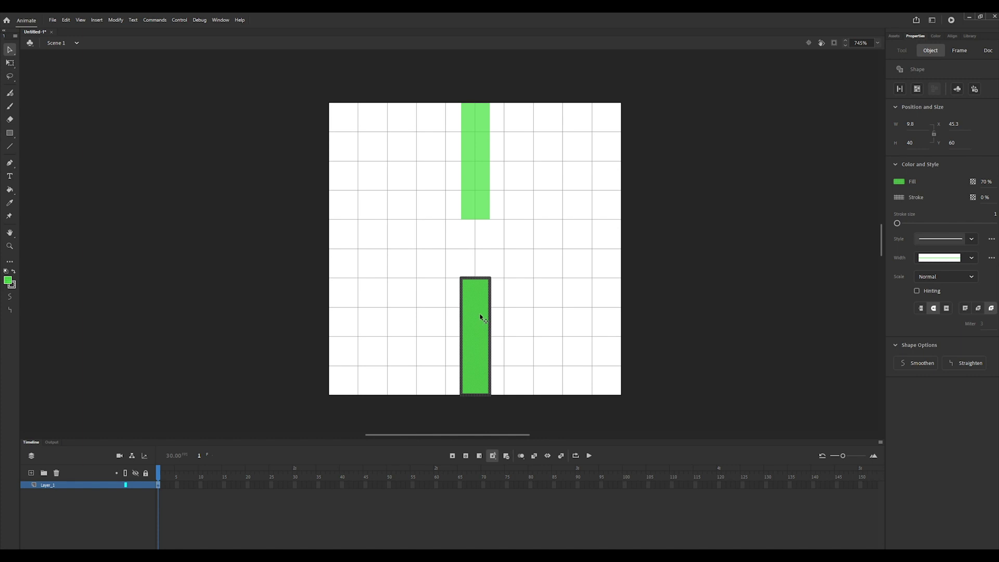
Add two copies of the bar rotated 90° as the crosshair's horizontal arms, one at each side edge of the stage, vertically centred
drag(486, 333, 555, 249)
click(115, 20)
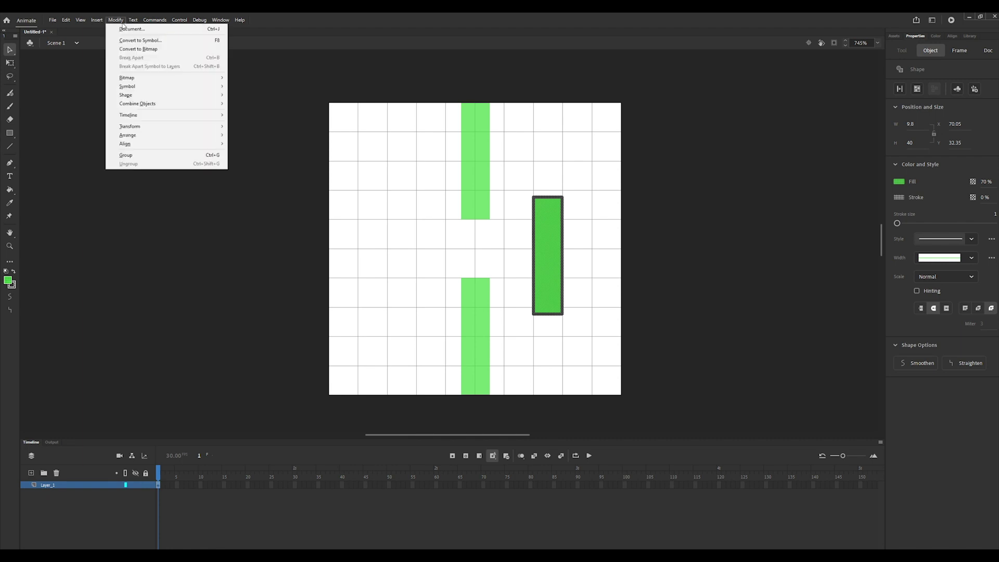
mouse_move(185, 127)
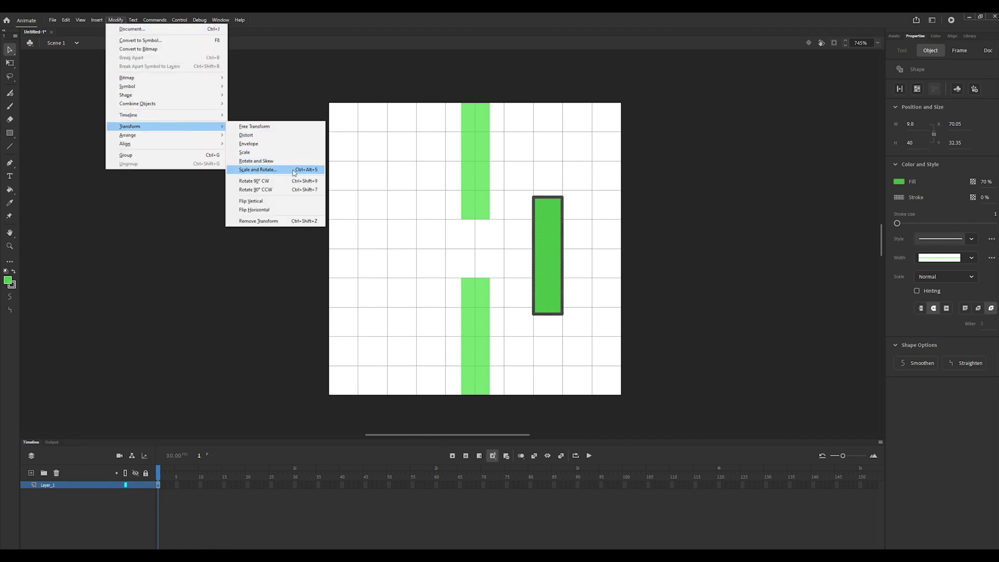
click(275, 185)
drag(586, 249, 423, 250)
scroll(514, 250, down, 5)
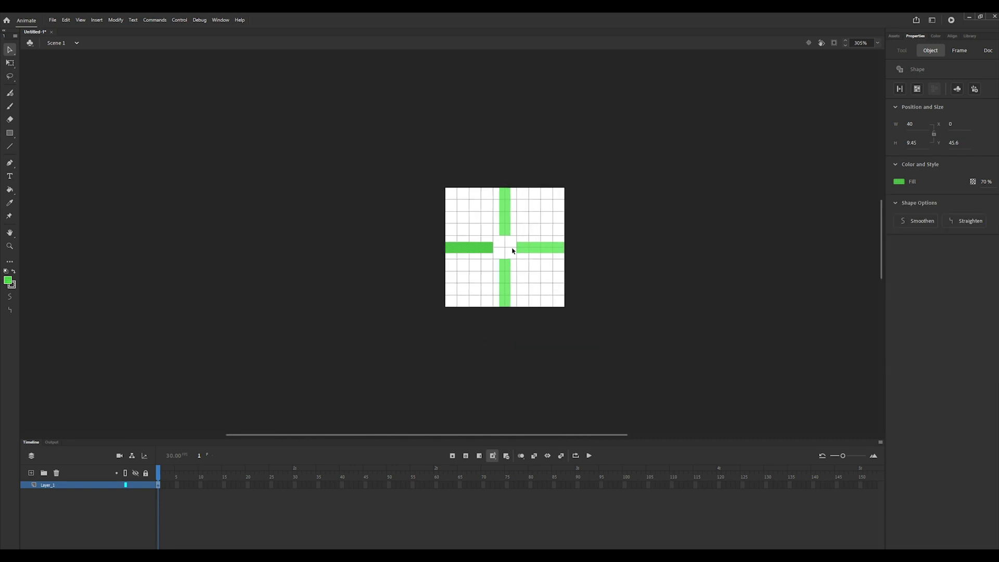
Hide the grid and rename the layer Crosshair
click(82, 21)
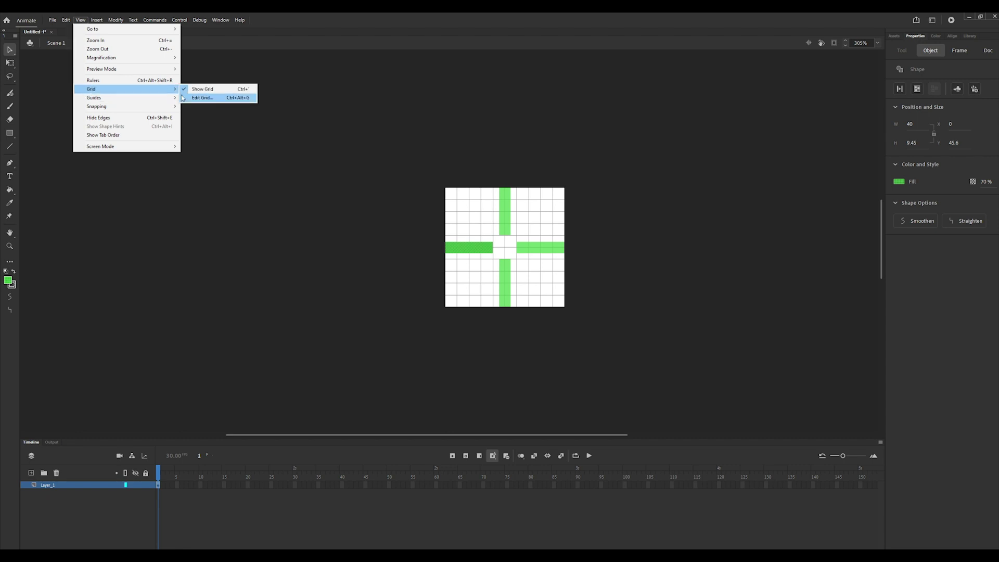
click(193, 90)
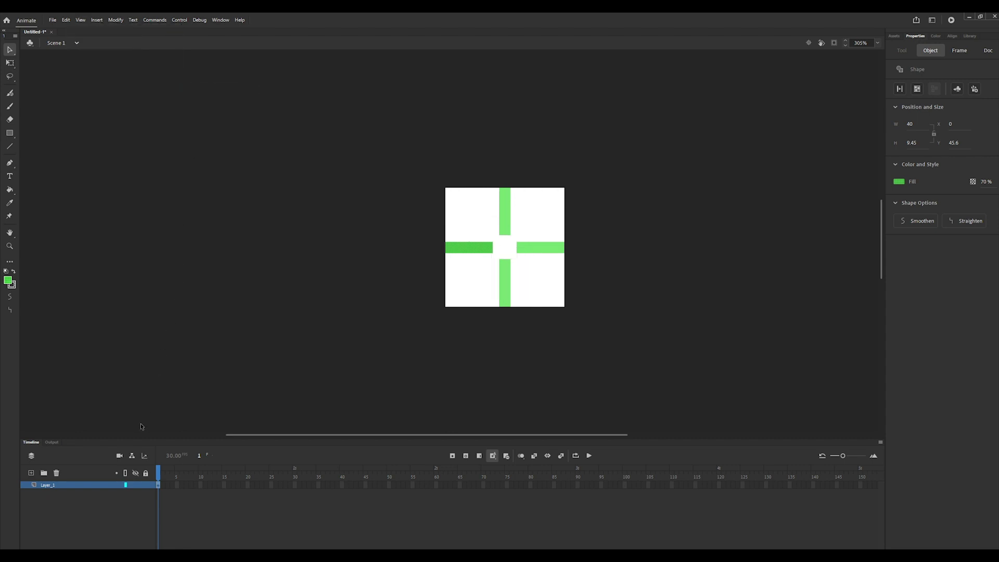
click(58, 484)
double_click(58, 485)
text(Cr)
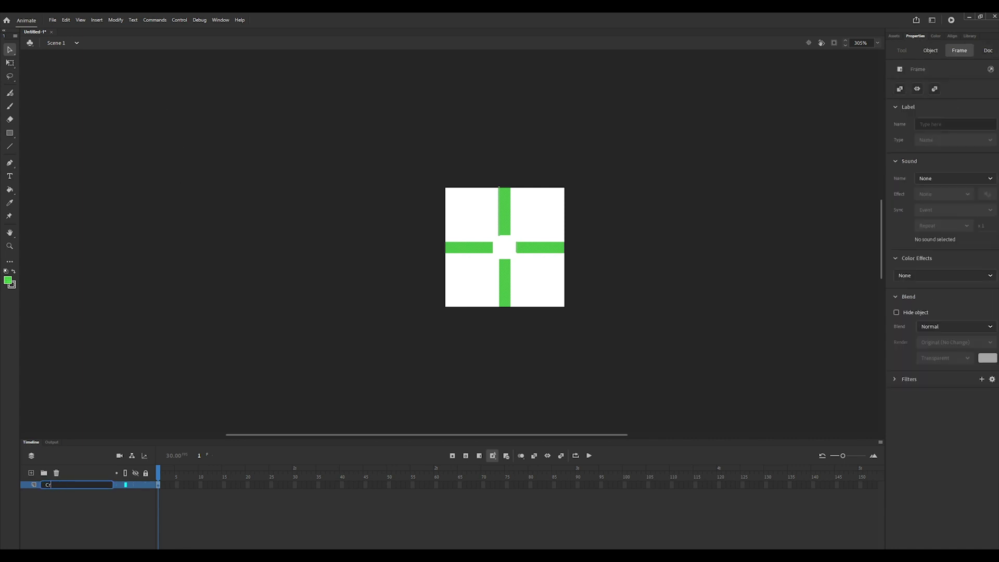
text(osshair)
key(Return)
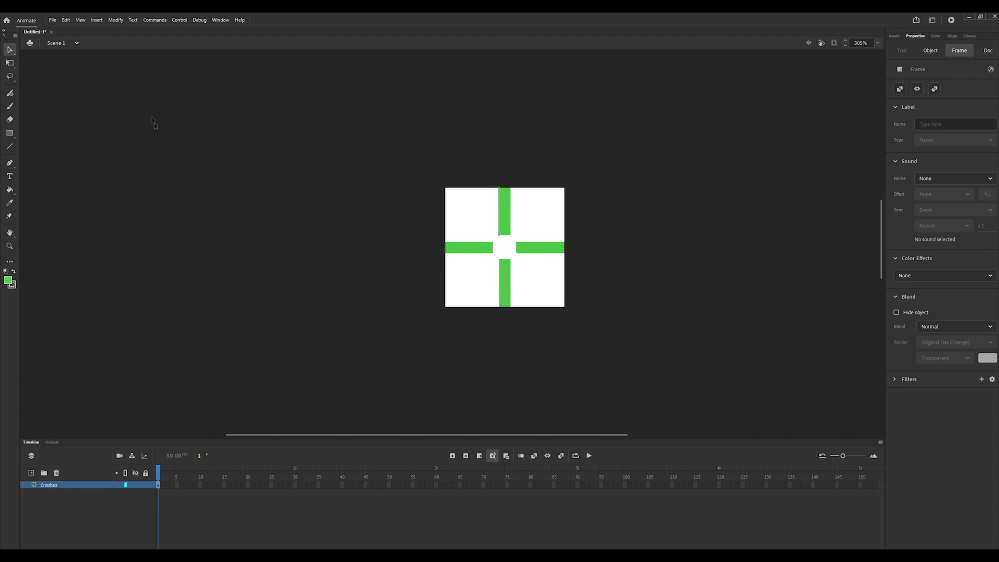
Publish the movie with the HTML Wrapper output turned off and only Flash (.swf) enabled, and keep these publish settings
key(b)
click(52, 21)
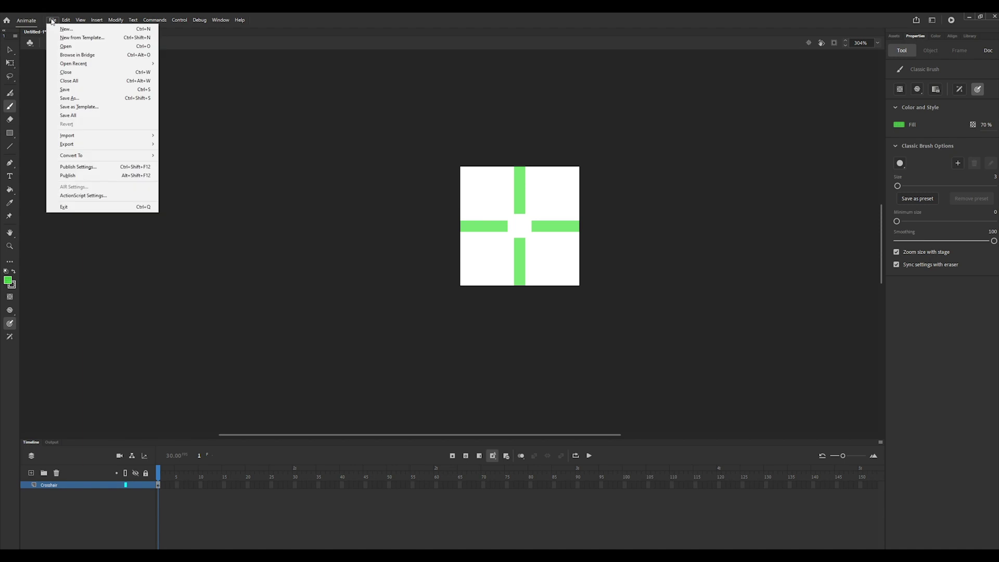
click(119, 167)
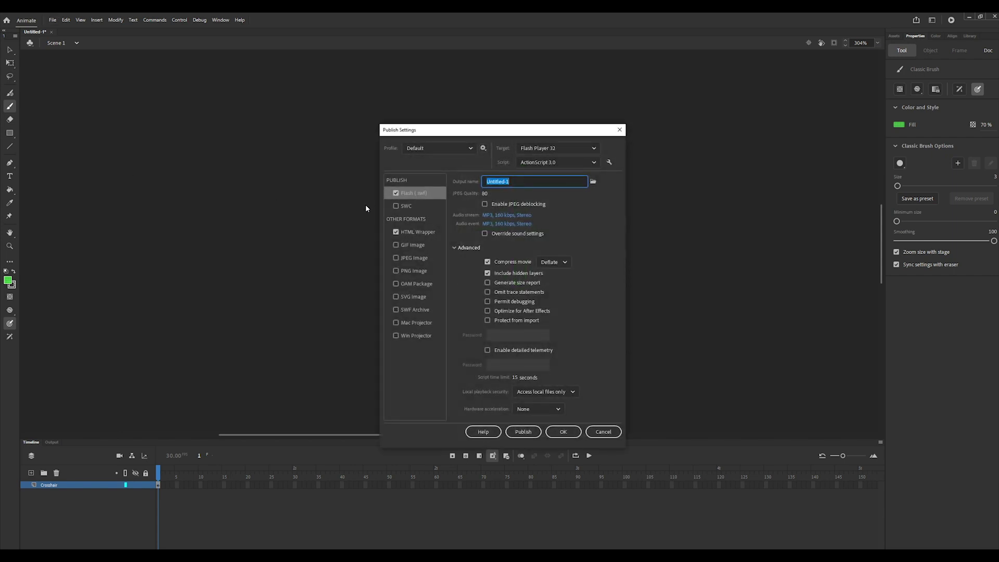
click(423, 231)
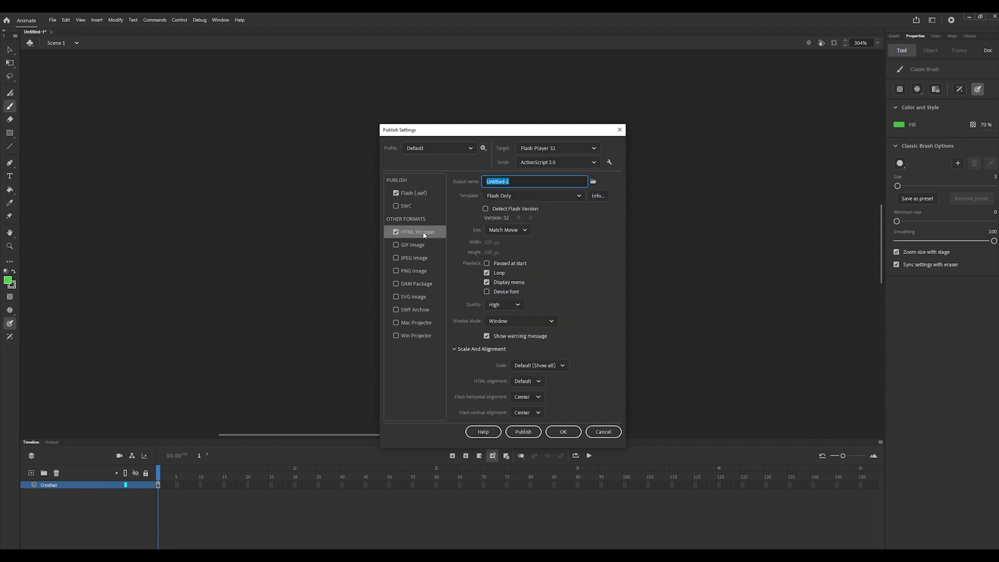
click(397, 232)
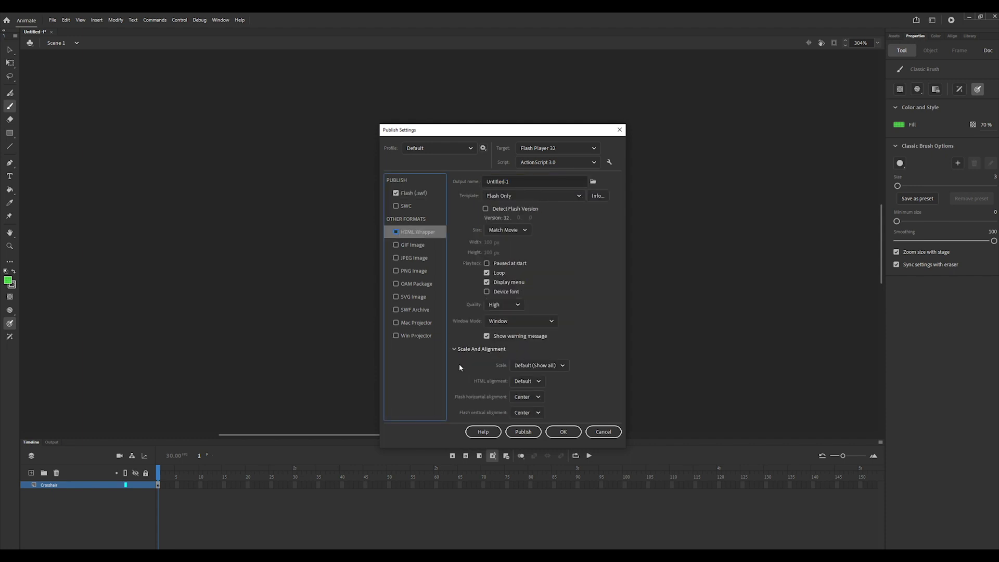
click(523, 431)
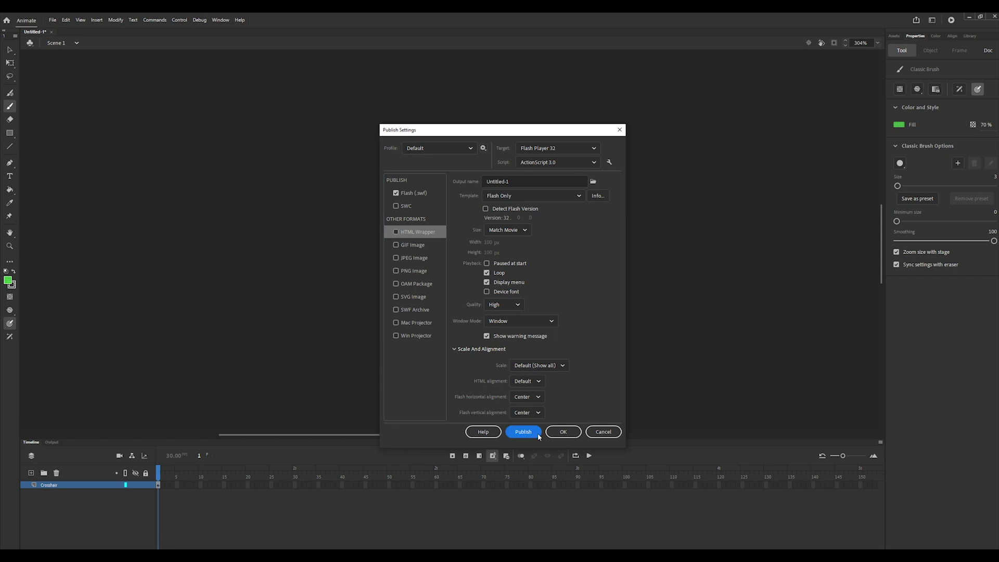
click(571, 435)
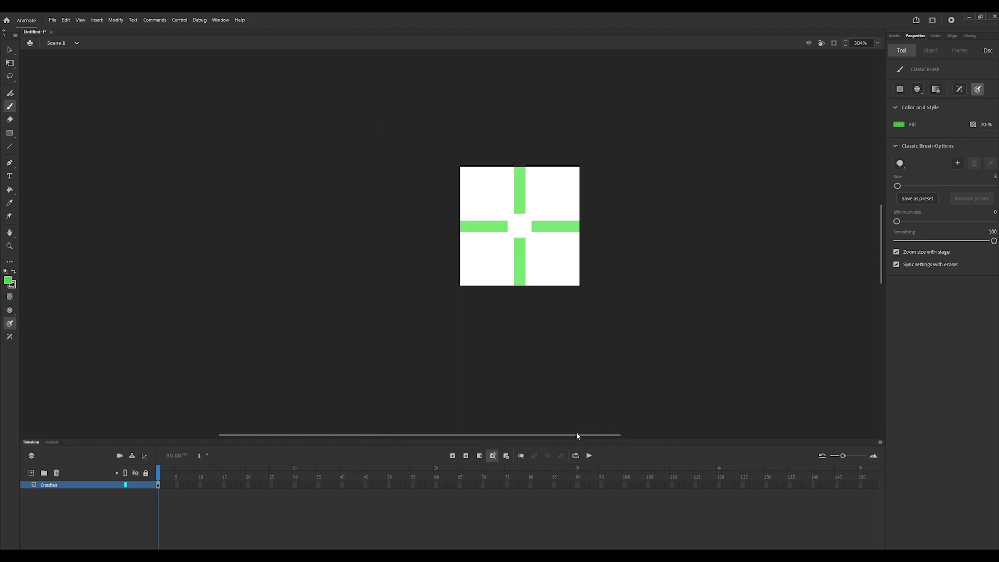
Start exporting the crosshair as an SWF movie and name the file crosshair.swf
key(v)
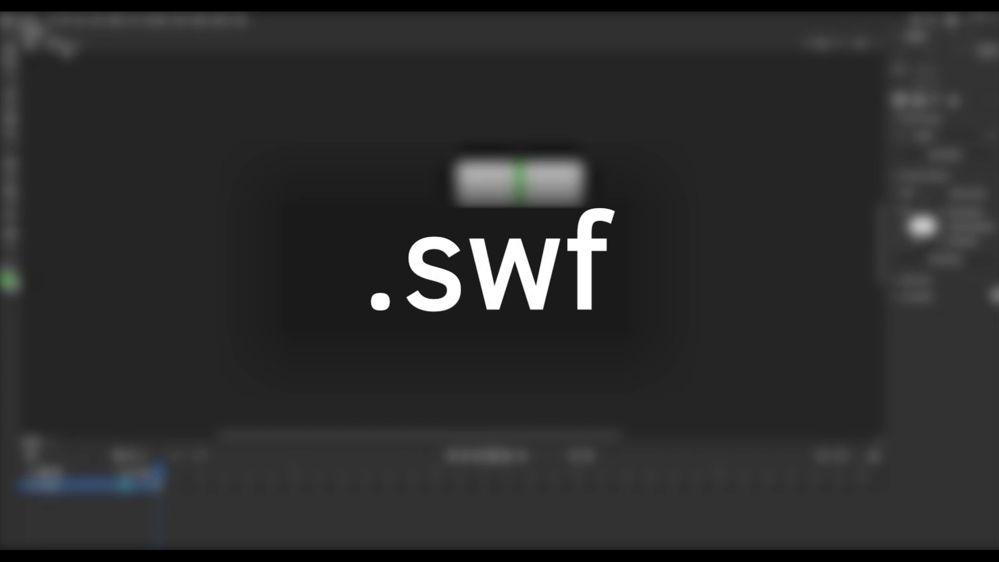
click(53, 20)
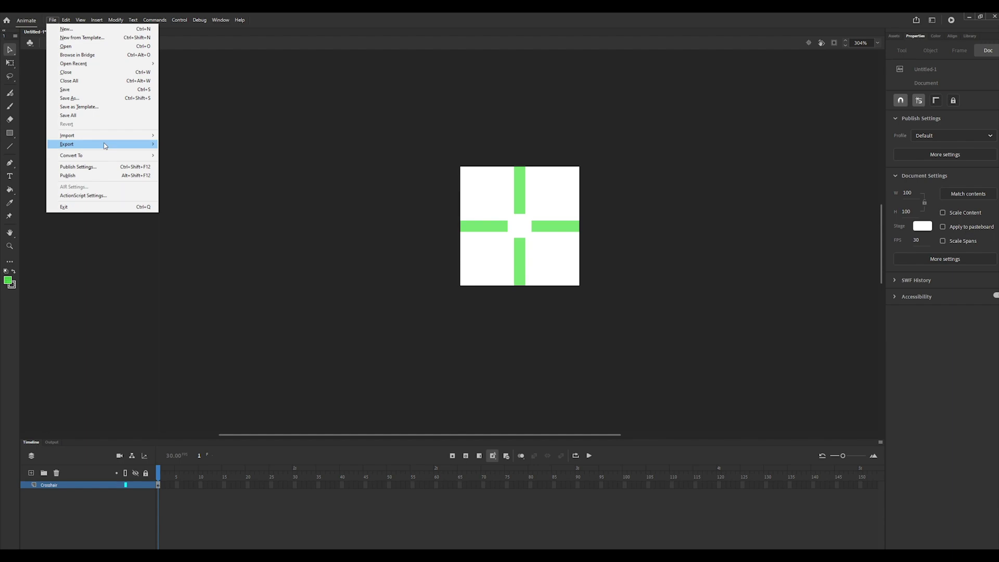
mouse_move(105, 145)
click(210, 161)
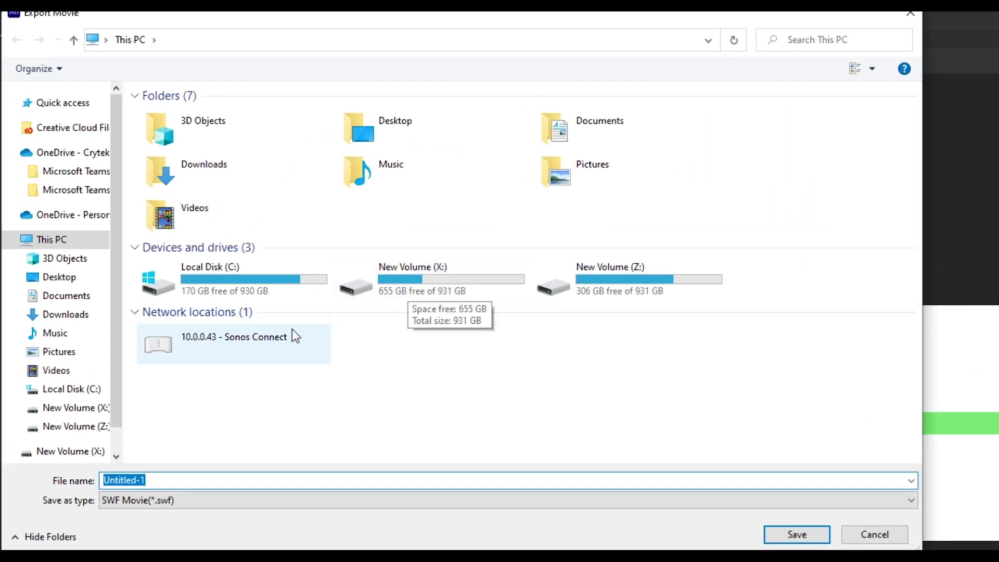
text(c)
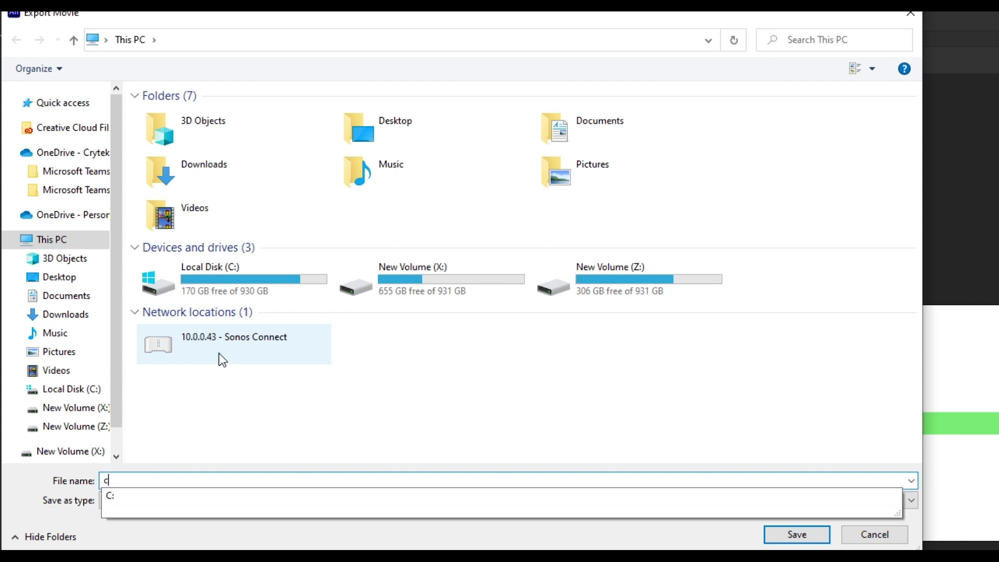
text(rossh)
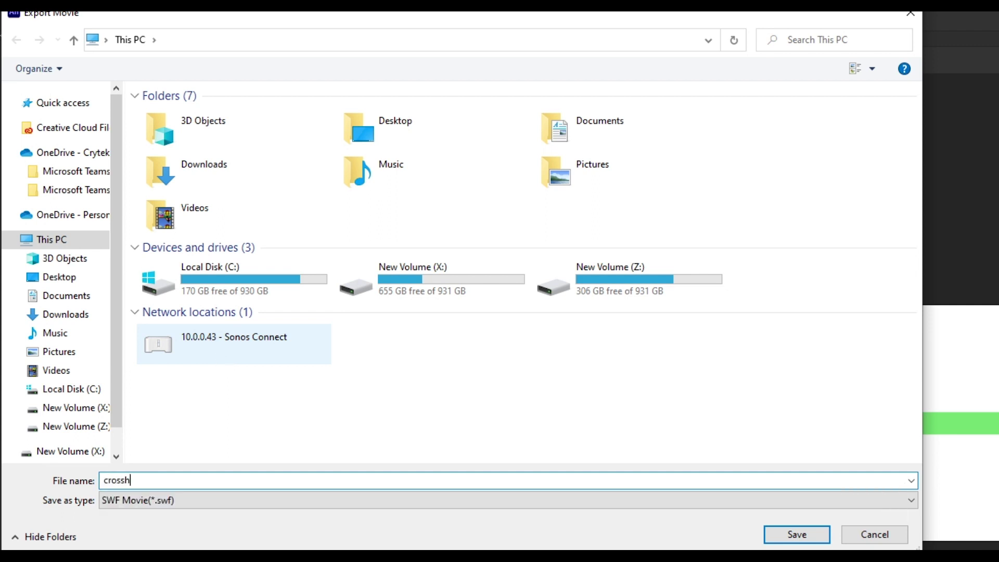
text(air.swf)
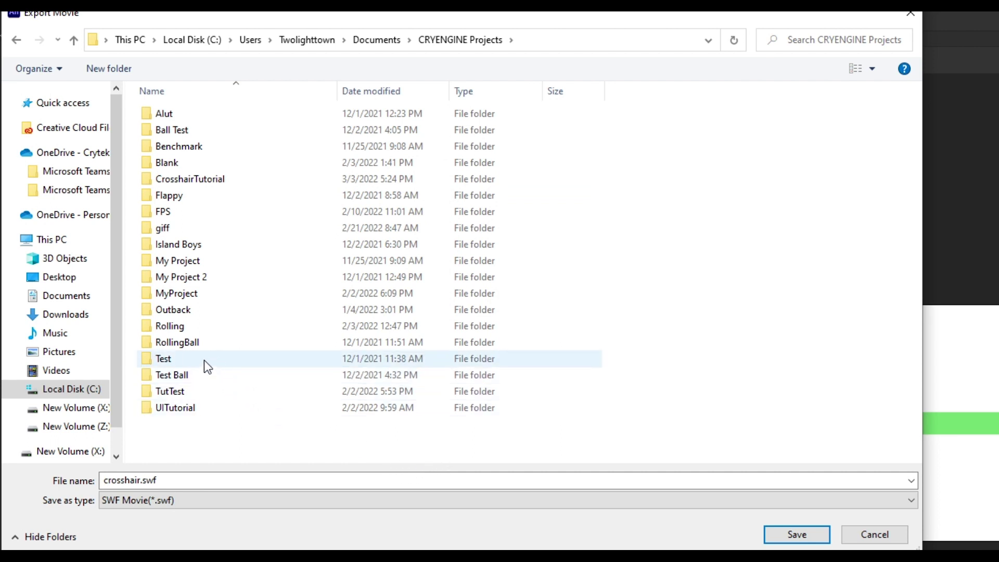
Set the export location to the Assets > Libs folder of the CrosshairTutorial project
click(188, 182)
double_click(190, 182)
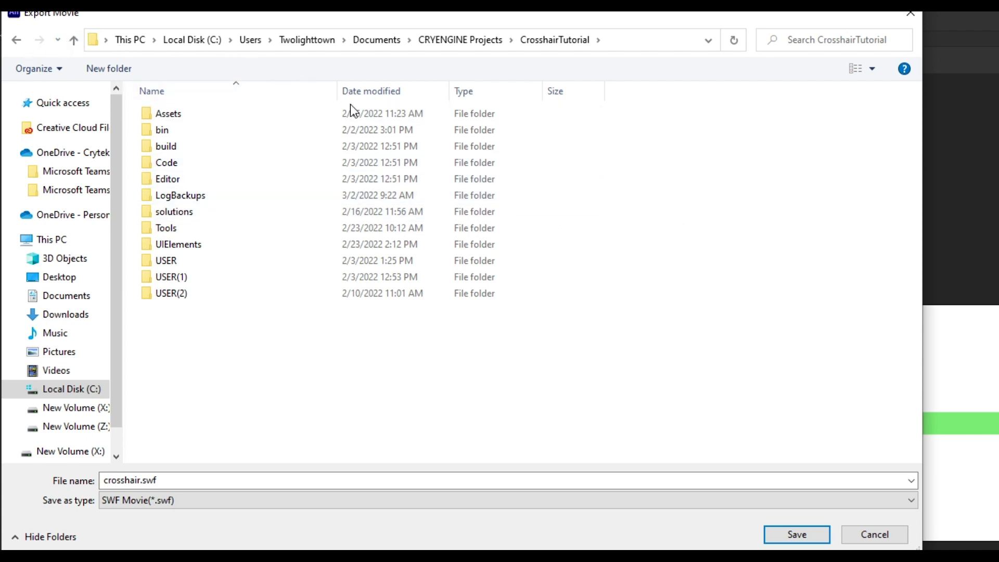
click(287, 118)
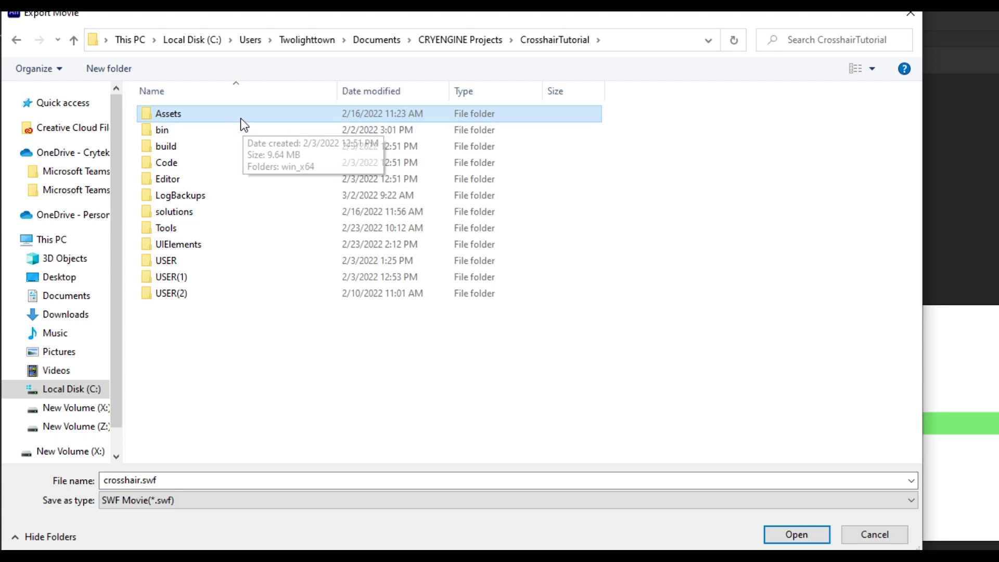
double_click(286, 113)
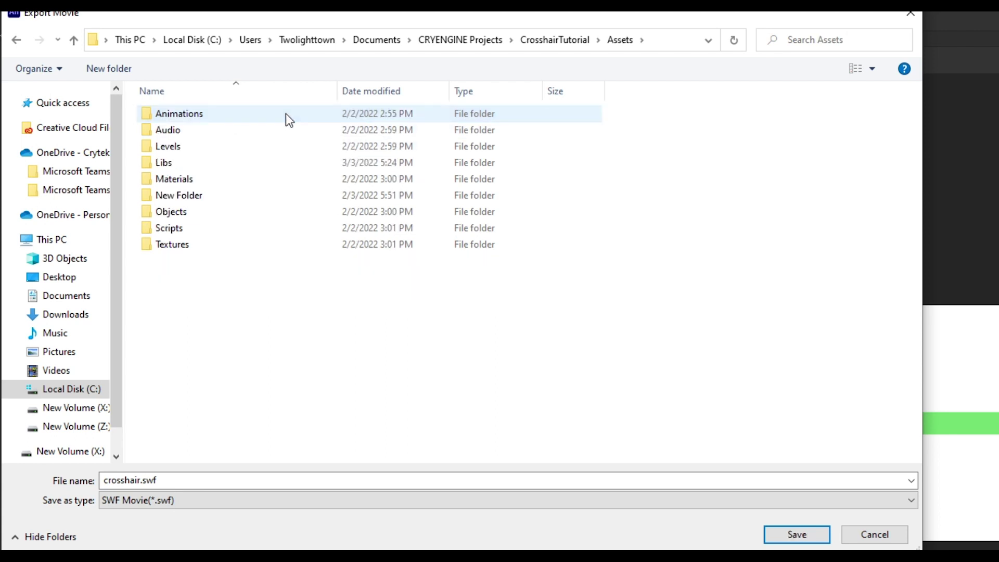
click(210, 166)
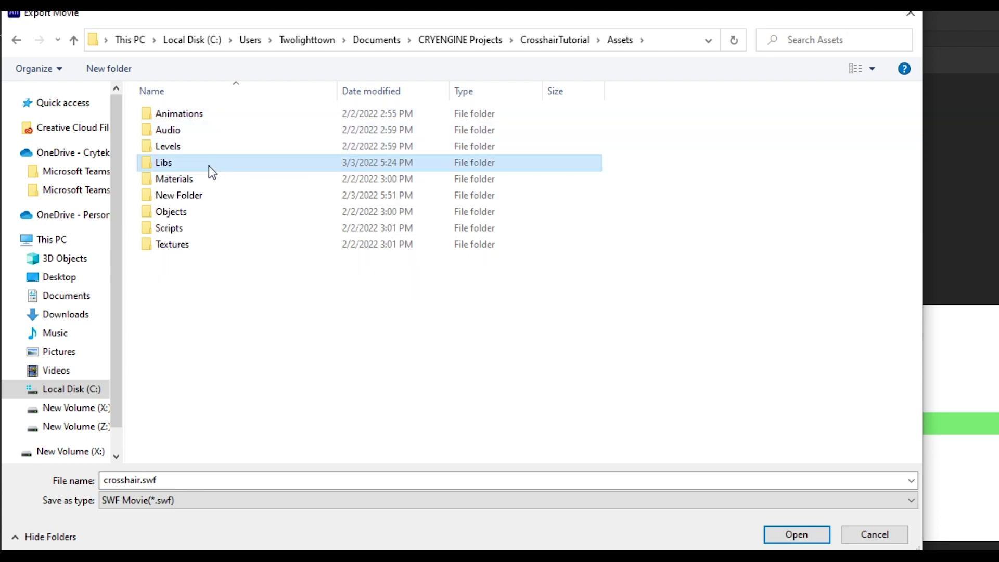
double_click(243, 164)
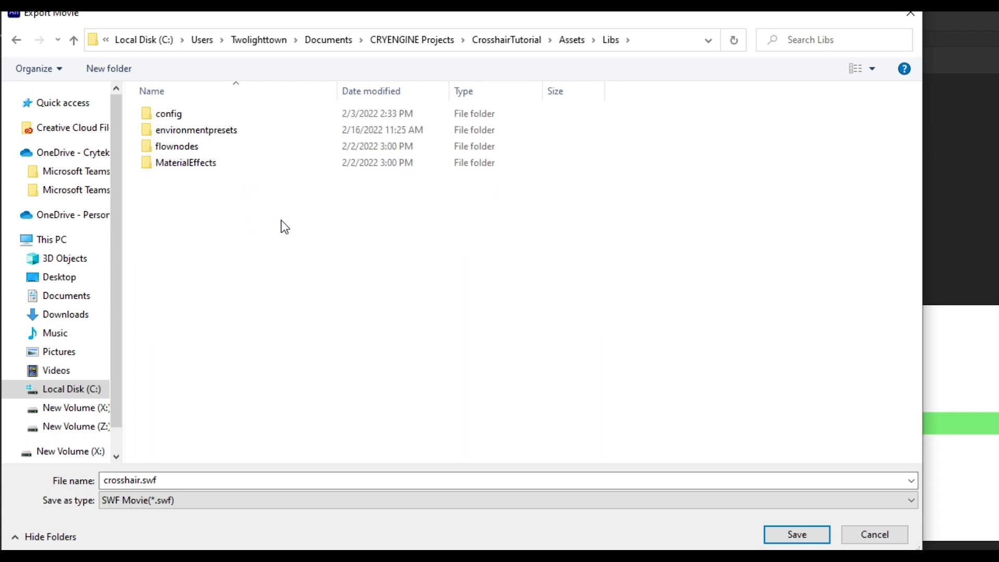
Create a new folder named ui inside Libs
right_click(315, 214)
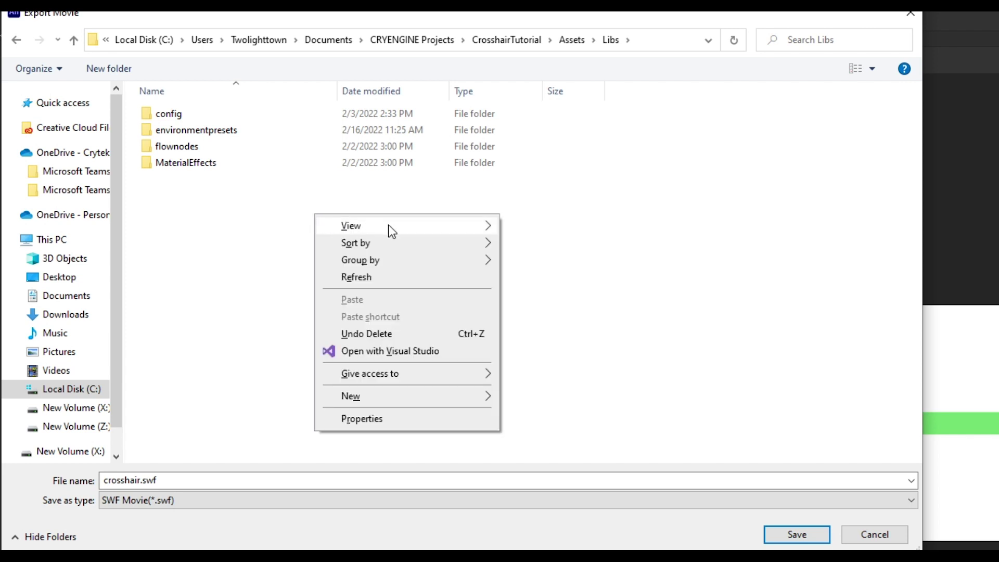
mouse_move(474, 402)
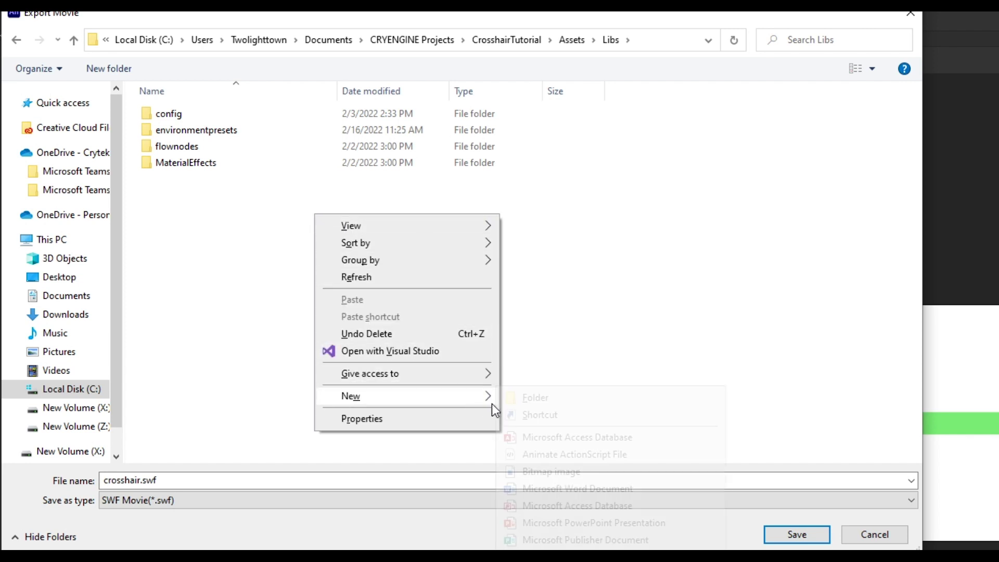
click(525, 395)
text(ui)
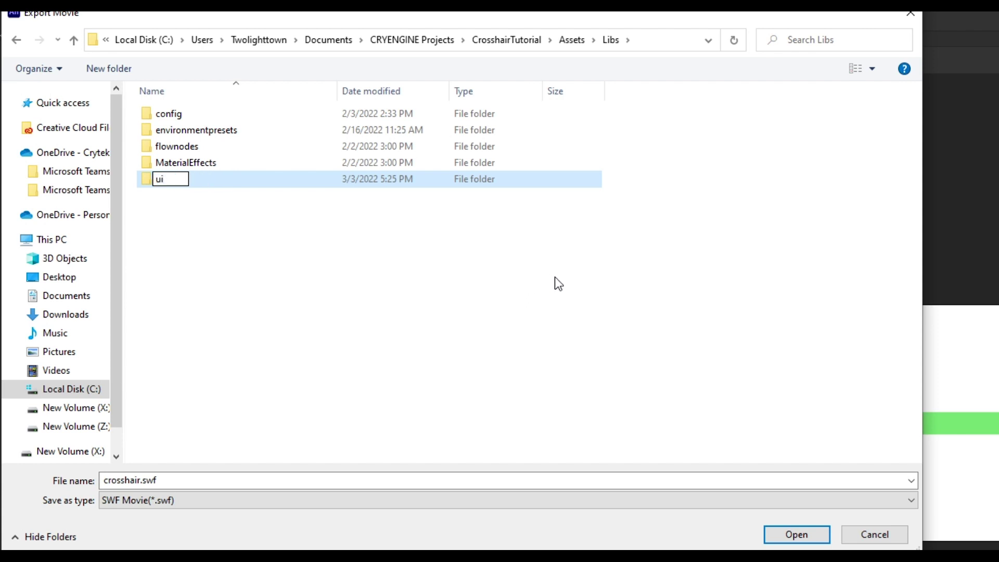
key(Return)
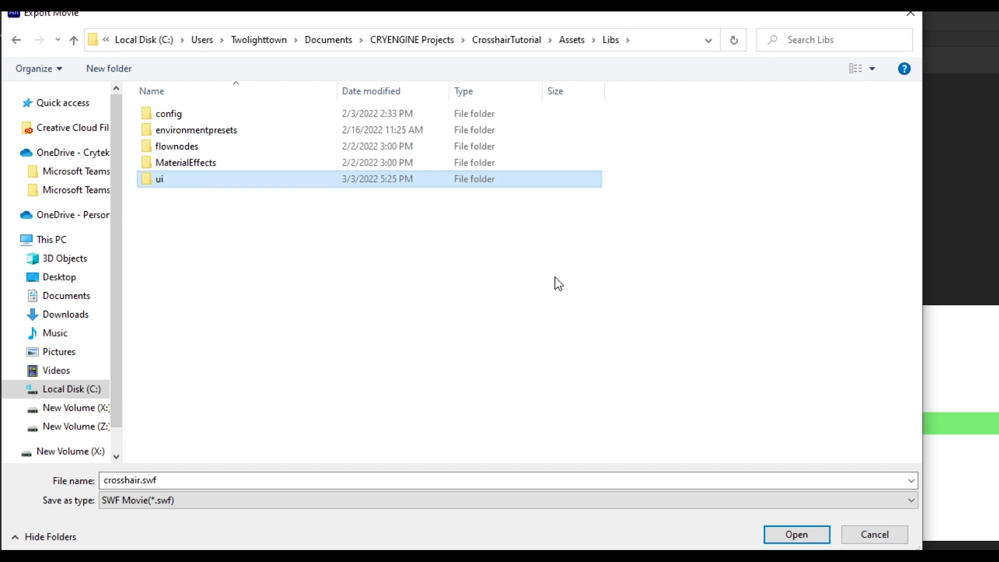
click(551, 276)
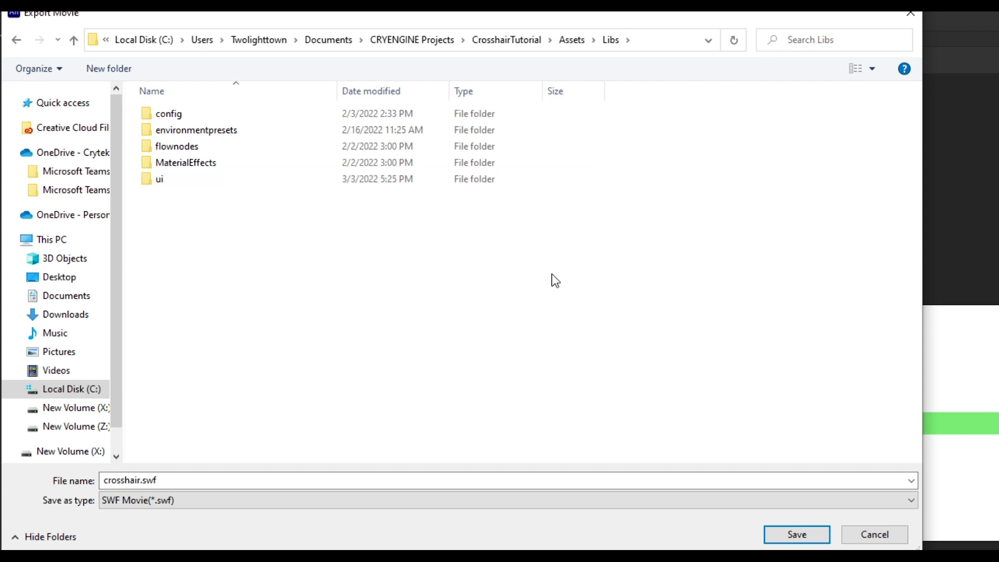
Create a FlashAssets folder inside the ui folder and save crosshair.swf in it
double_click(161, 178)
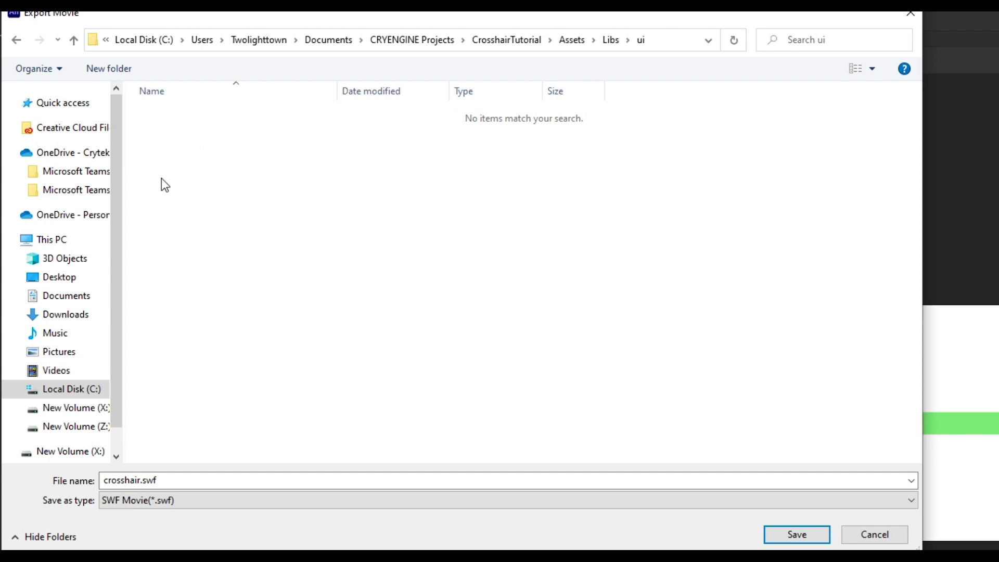
right_click(161, 178)
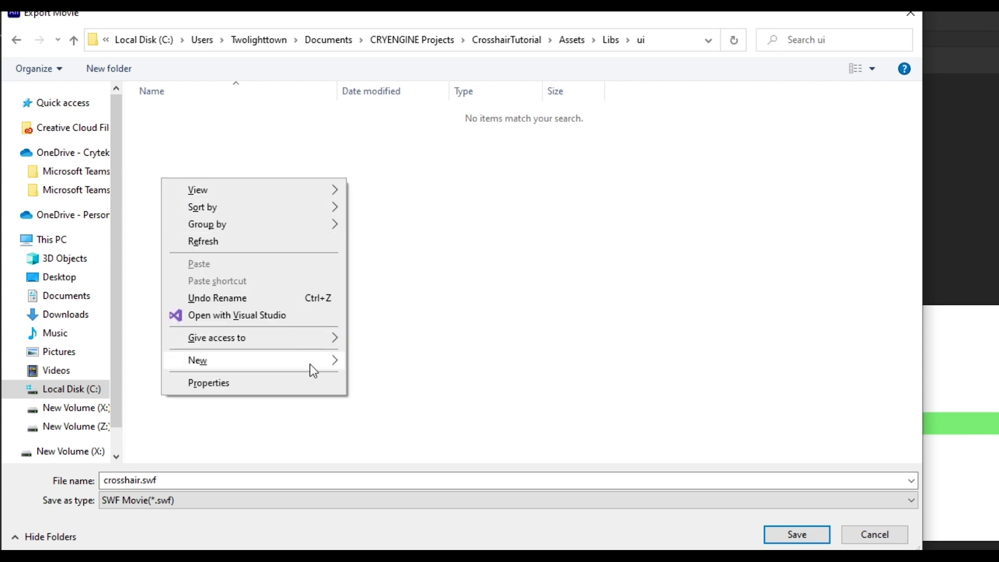
mouse_move(310, 364)
click(388, 365)
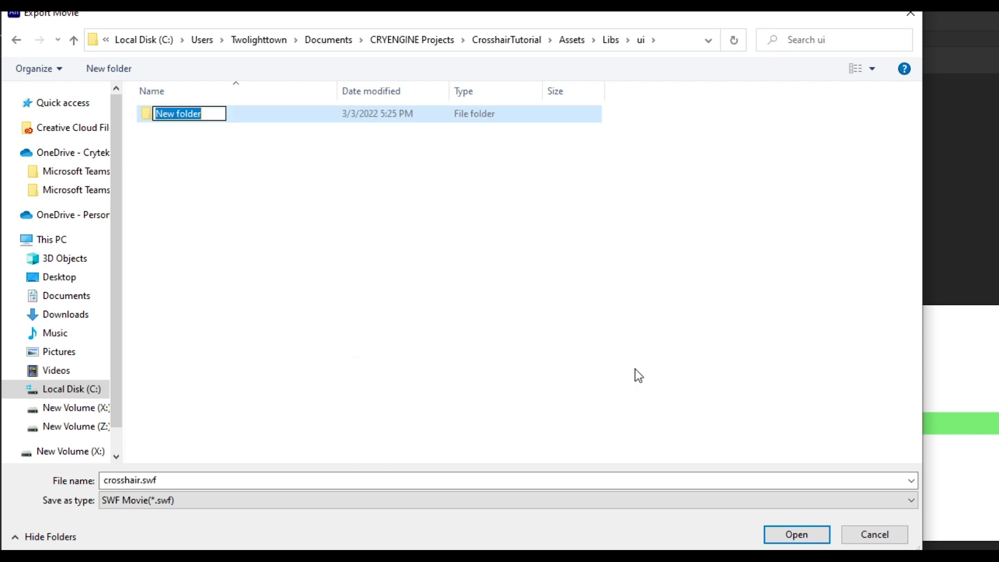
text(FlashAsset)
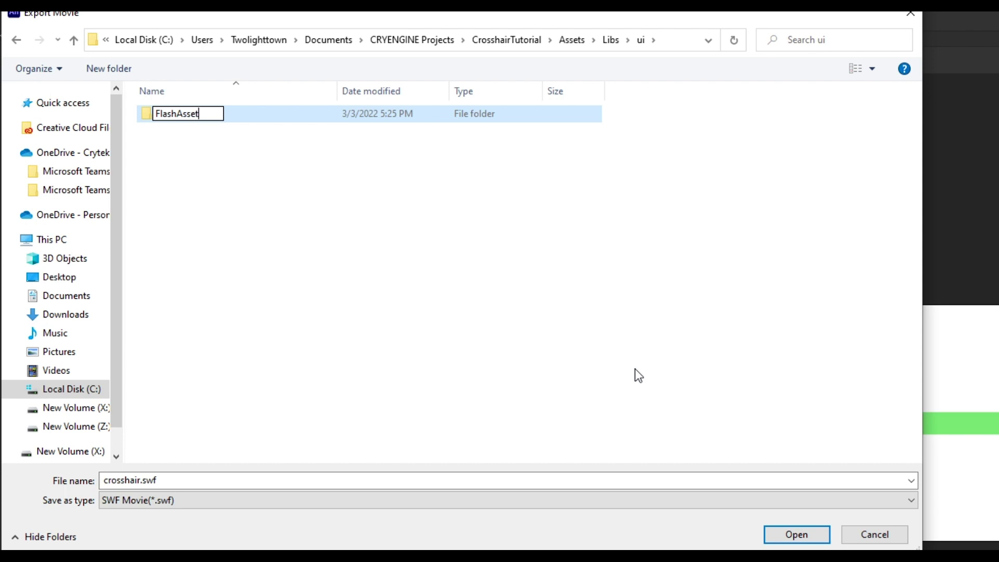
text(s)
key(Return)
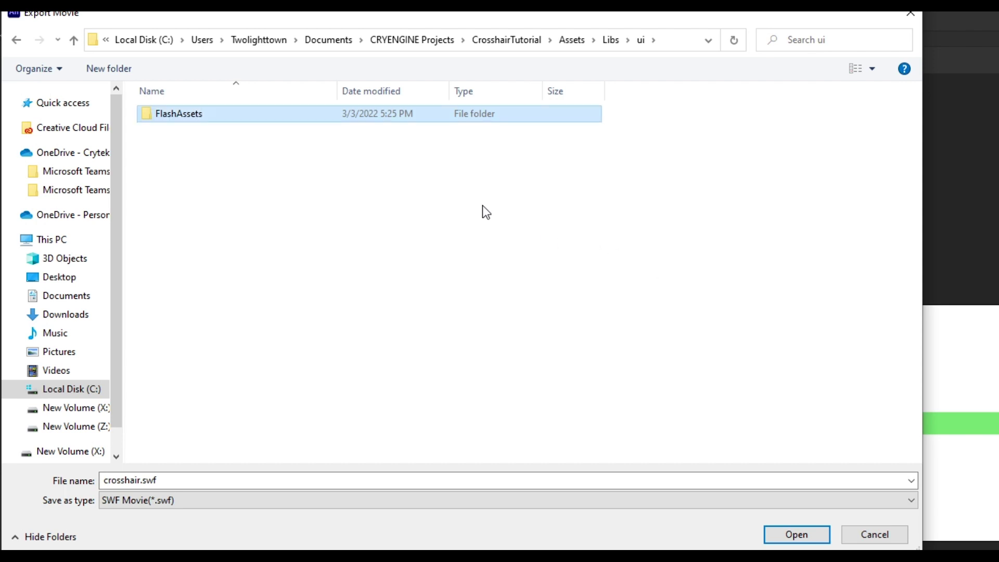
double_click(417, 114)
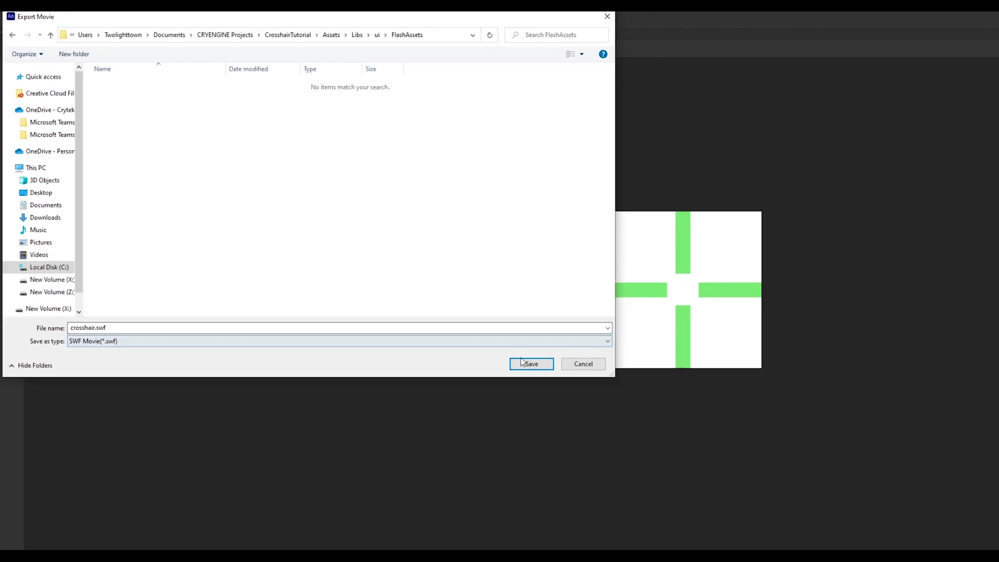
key(Return)
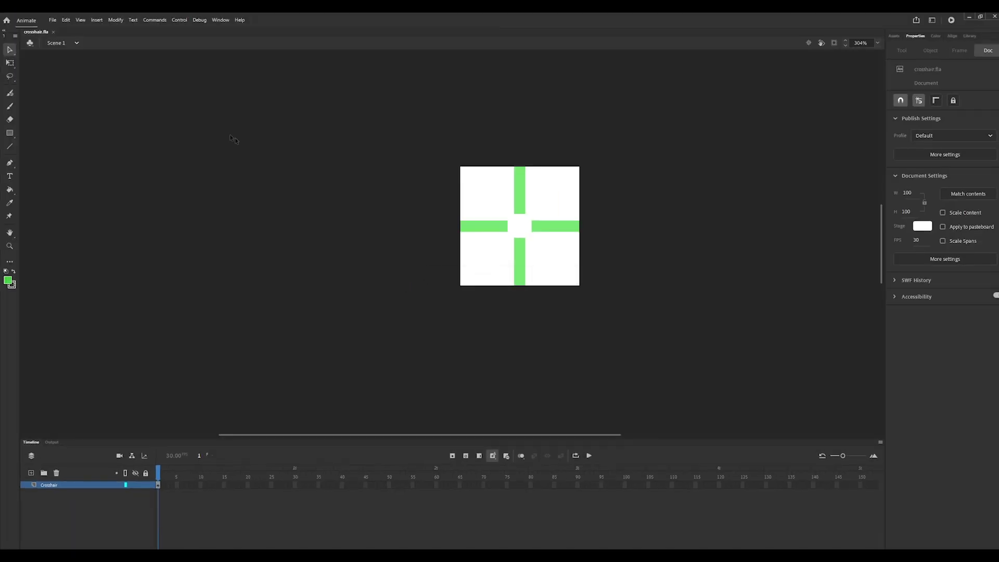
Switch to File Explorer and open Tools > GFxExport > Scaleform4 in the CRYENGINE_5.7_LTS folder
click(970, 17)
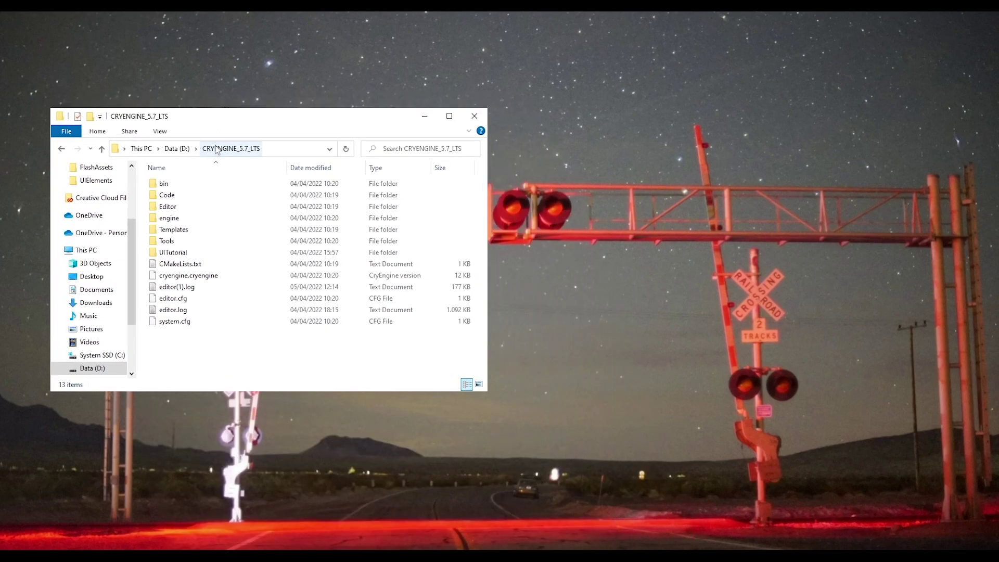
double_click(232, 242)
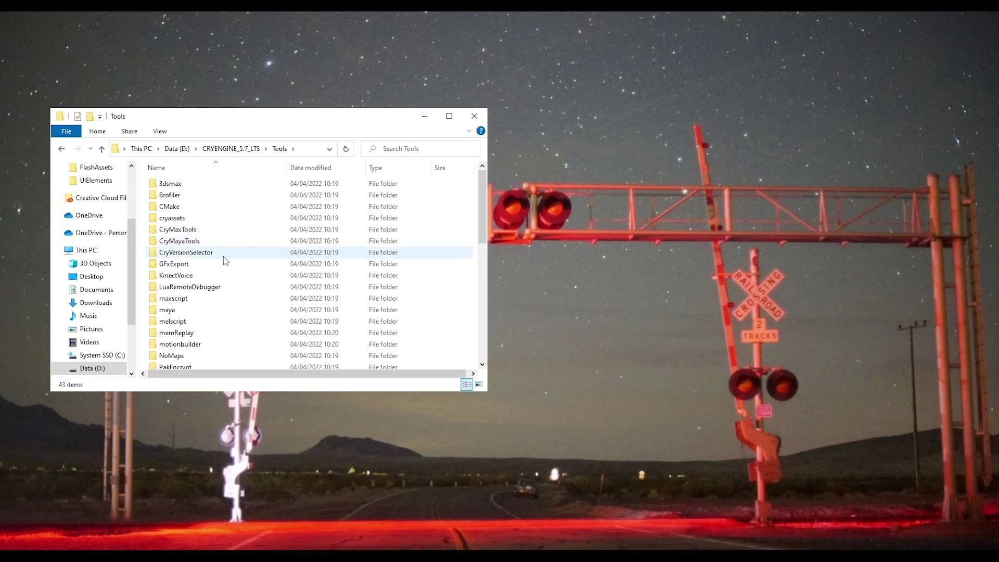
click(227, 266)
double_click(227, 266)
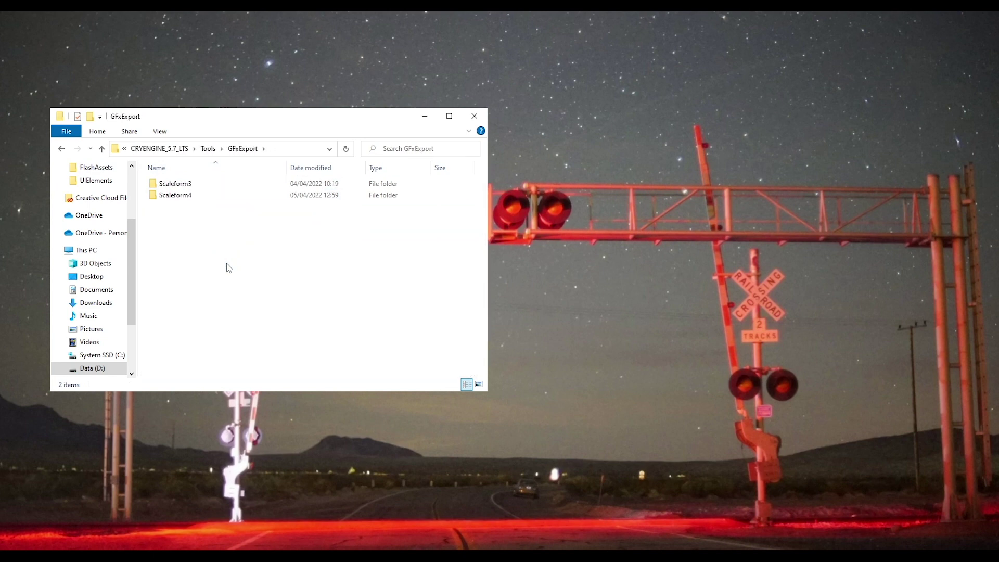
click(189, 198)
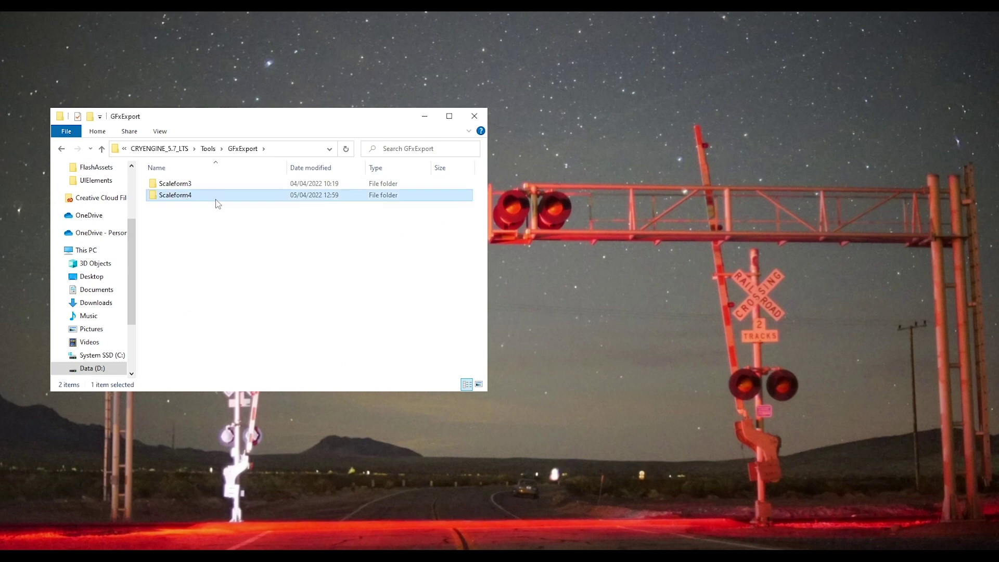
double_click(216, 200)
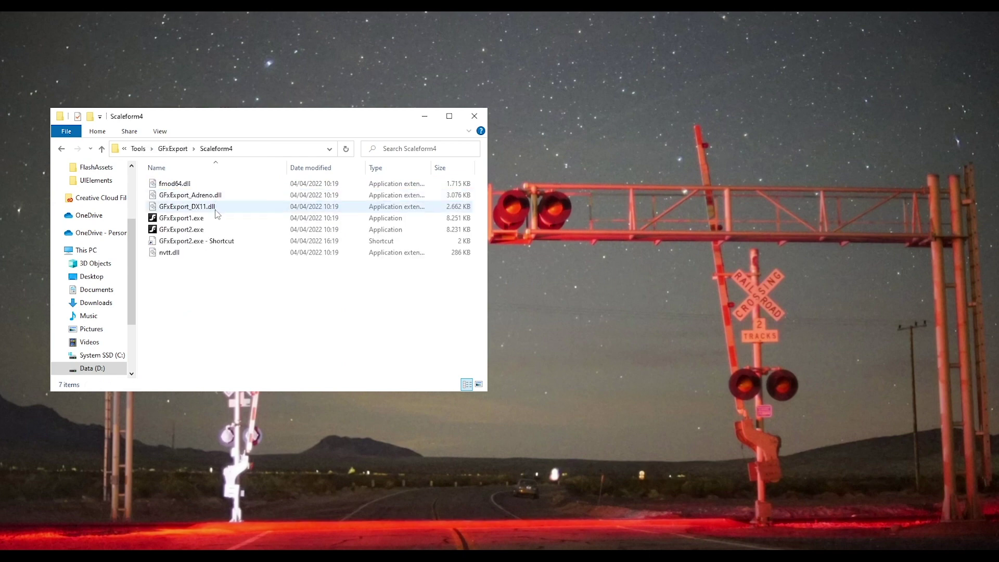
Create a shortcut to GFxExport1.exe in the Scaleform4 folder
click(230, 222)
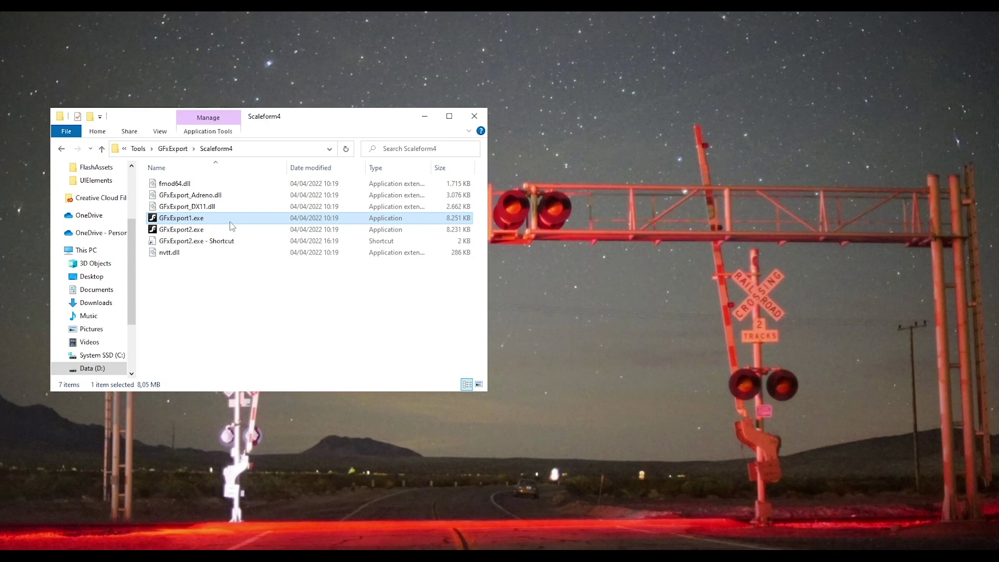
right_click(232, 226)
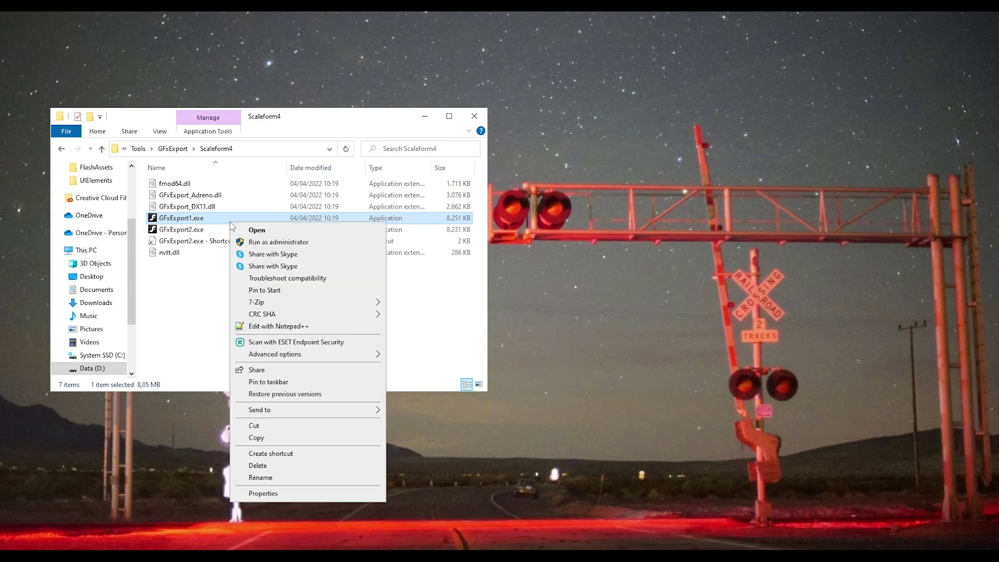
click(269, 453)
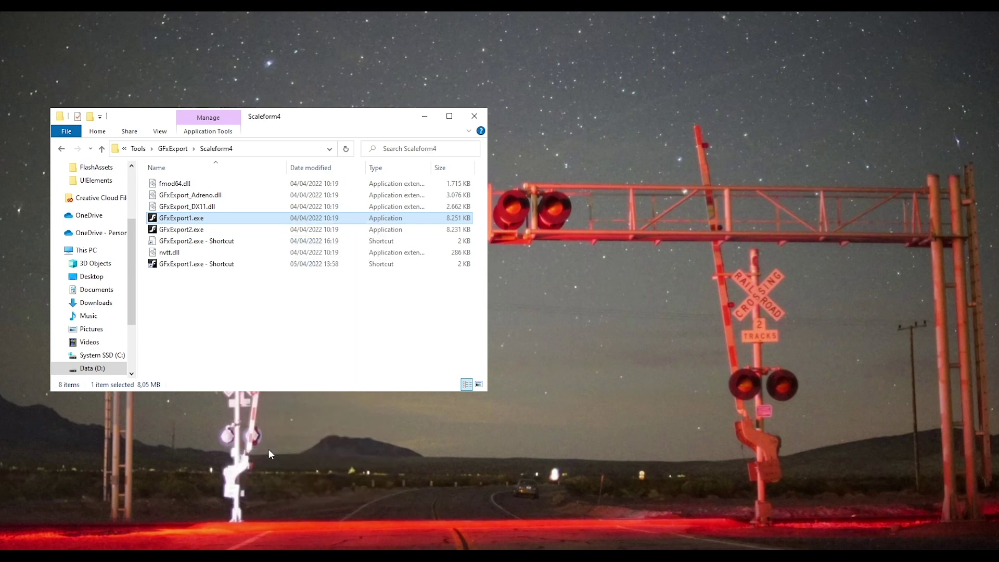
Copy the GFxExport1.exe shortcut into the CrosshairTutorial project's FlashAssets folder
click(218, 527)
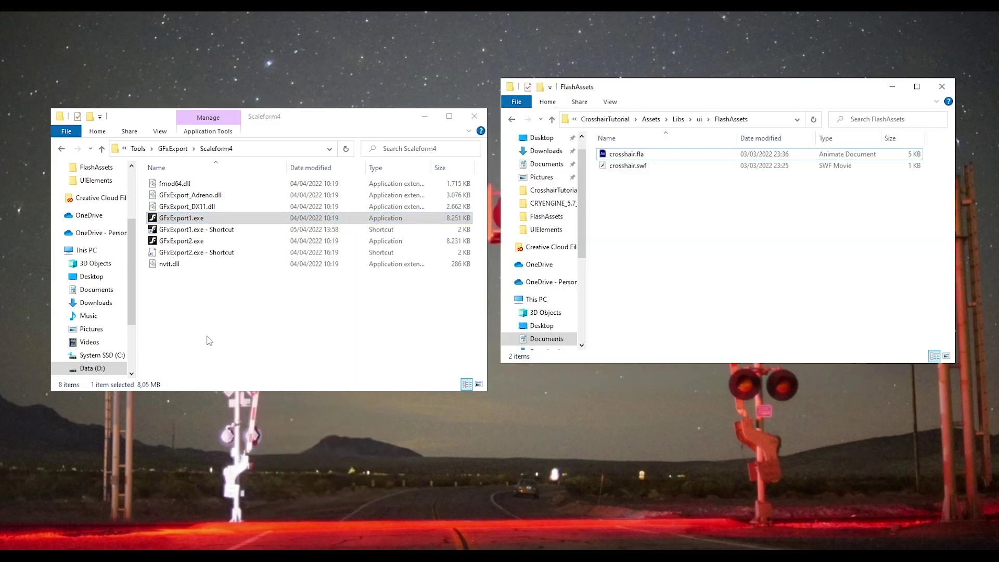
click(195, 231)
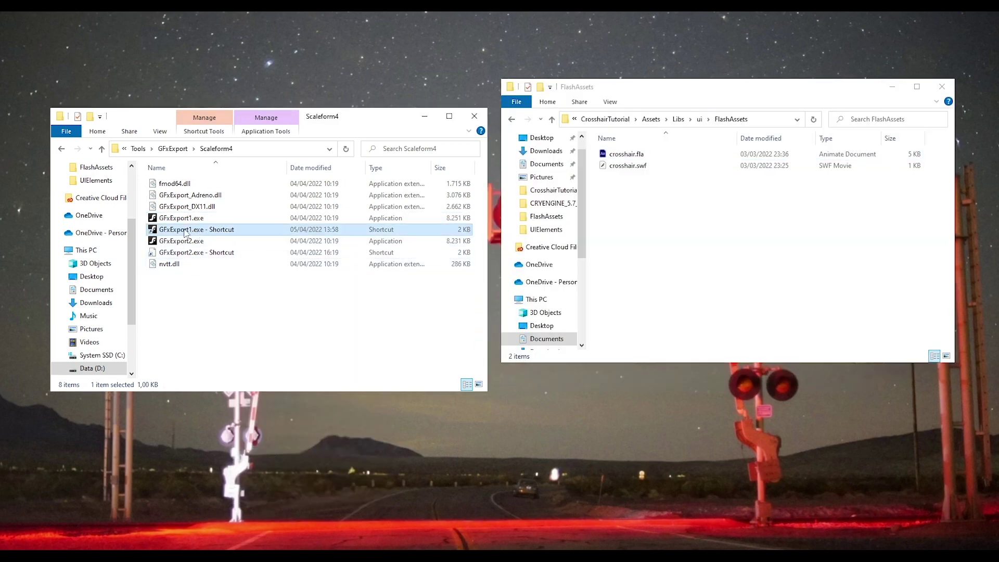
drag(185, 232, 640, 200)
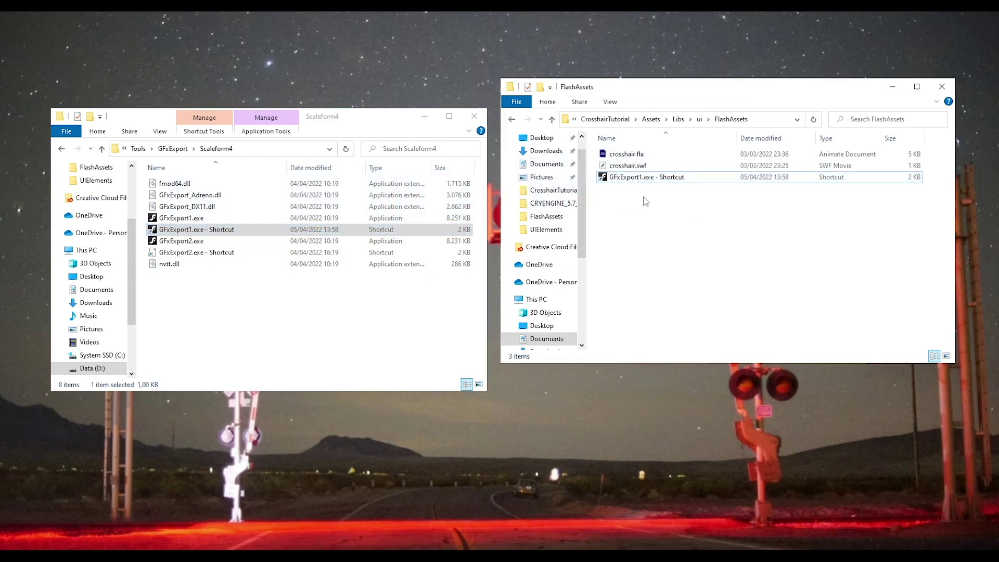
Append the argument -i DDS to the target of the GFxExport1.exe shortcut in FlashAssets and apply the change
click(683, 178)
right_click(683, 178)
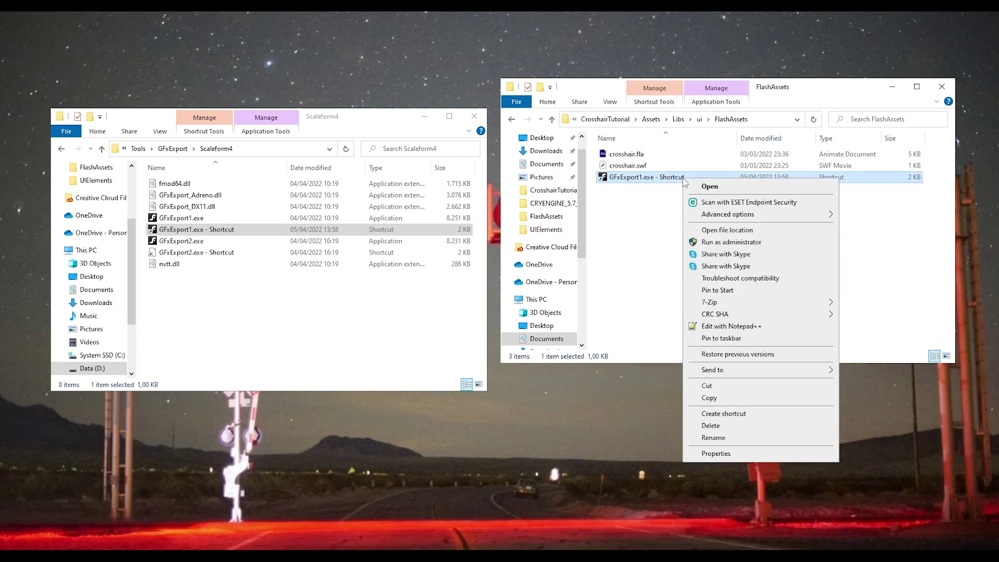
click(715, 455)
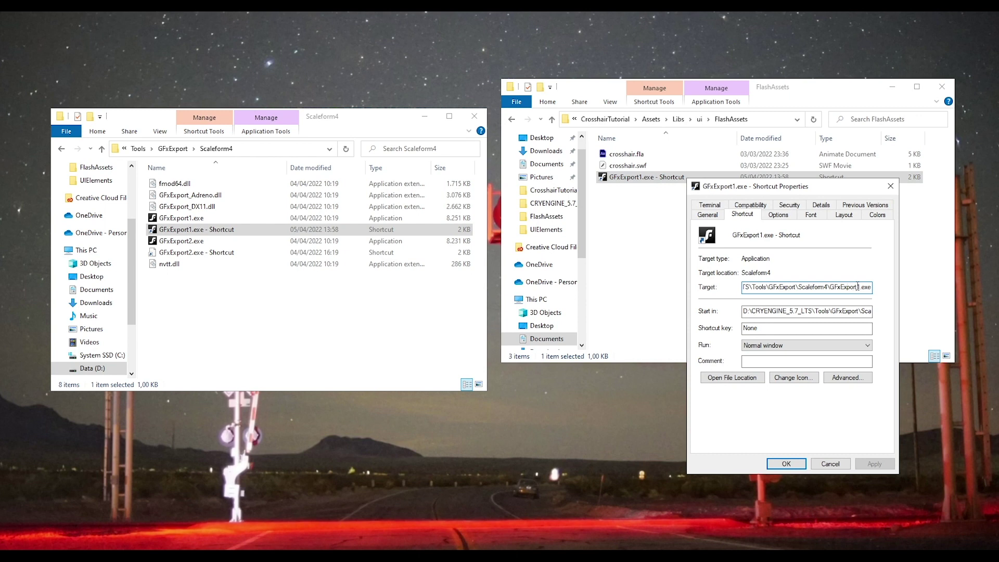
drag(868, 285, 872, 287)
text(-)
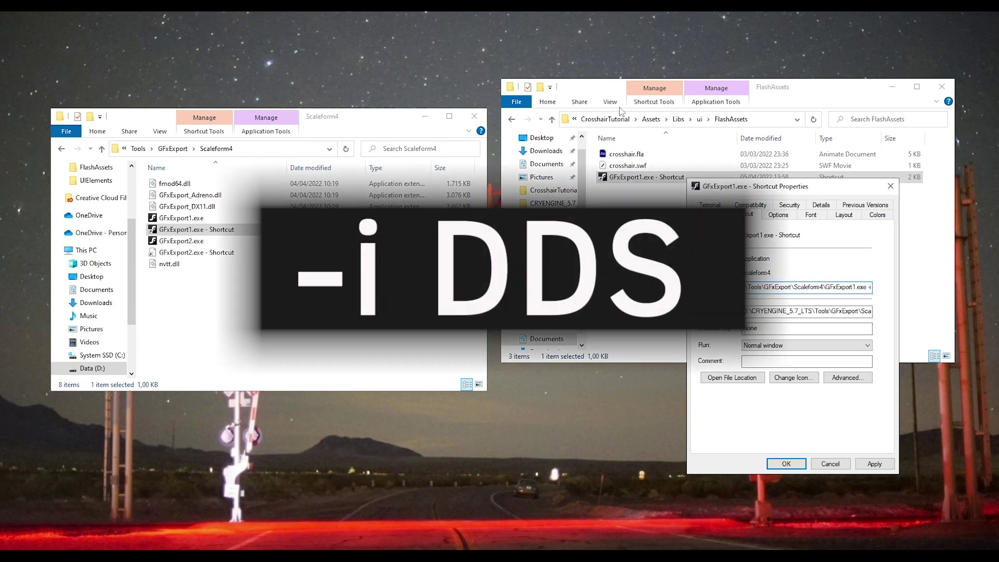
text(i DDS)
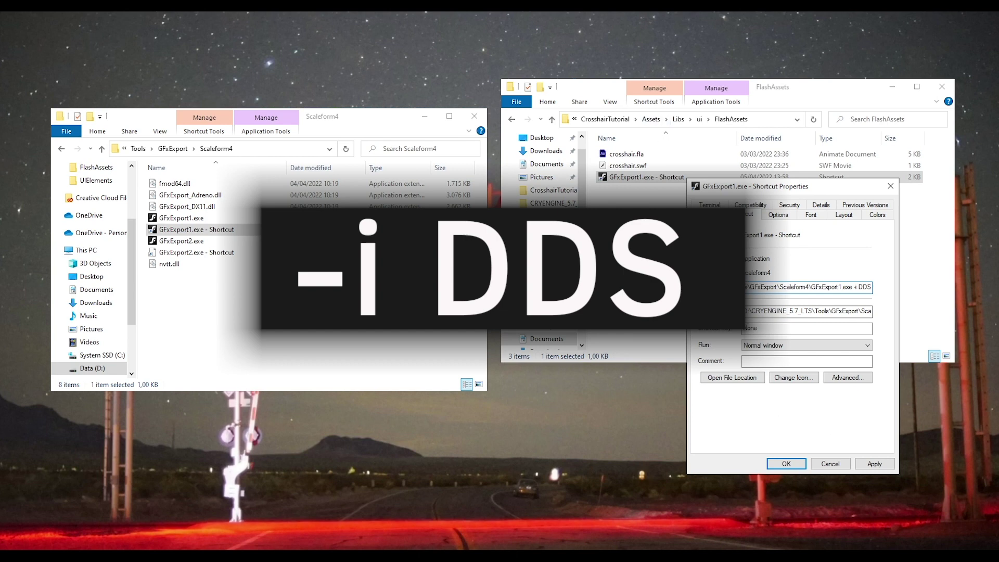
drag(854, 288, 883, 289)
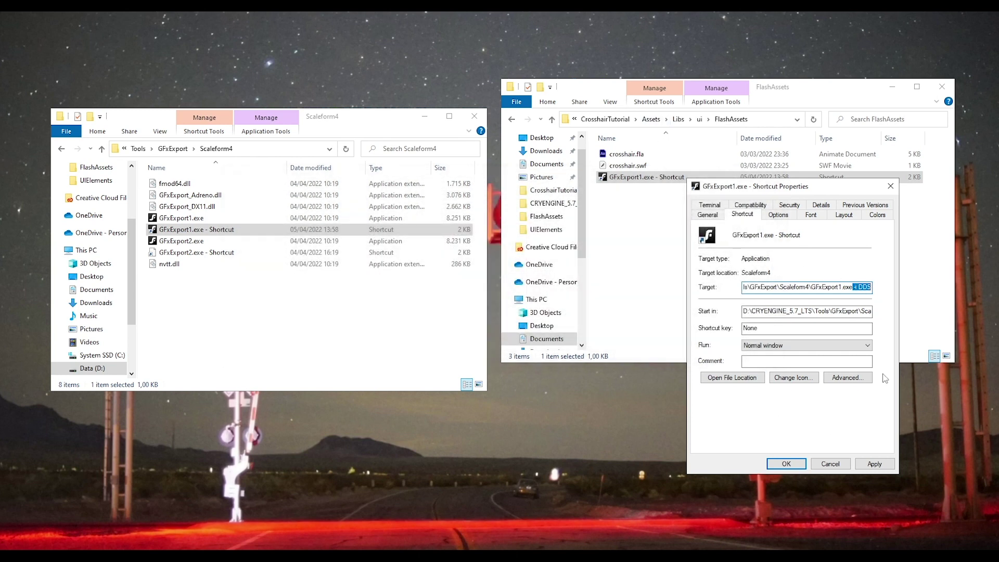
key(Right)
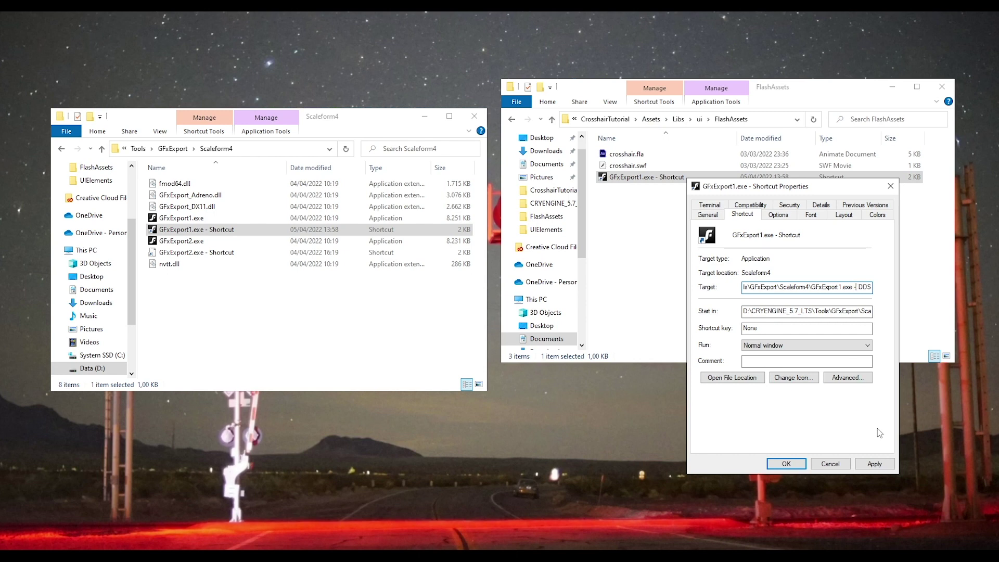
click(877, 465)
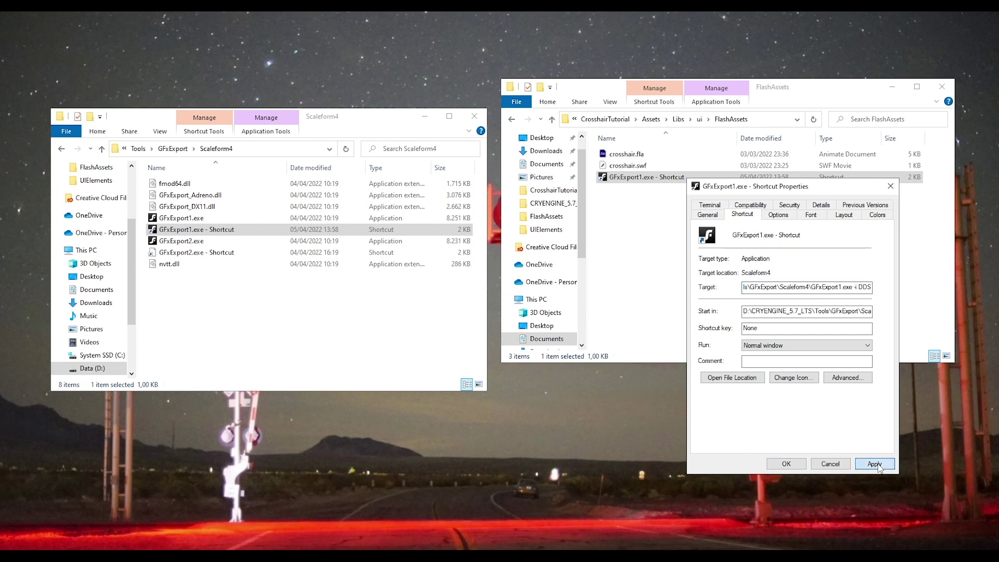
click(793, 464)
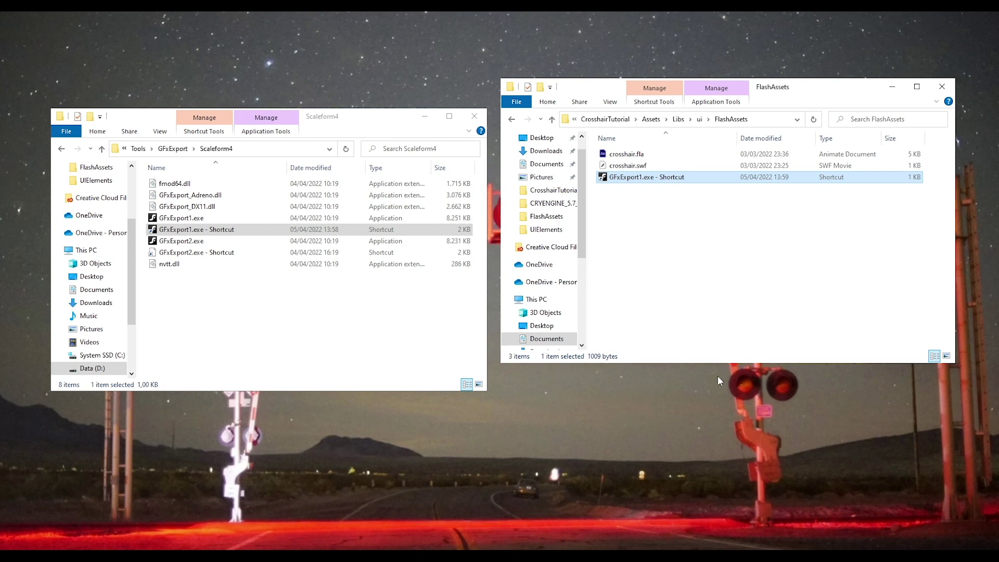
Convert crosshair.swf with the GFxExport1.exe shortcut and move the generated crosshair.gfx into the parent ui folder
click(639, 167)
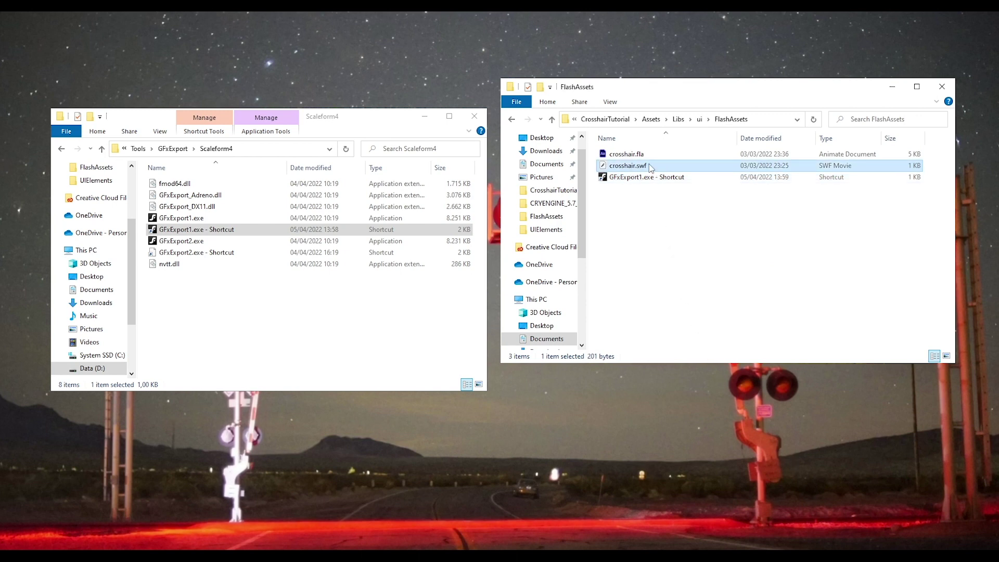
drag(650, 166, 675, 178)
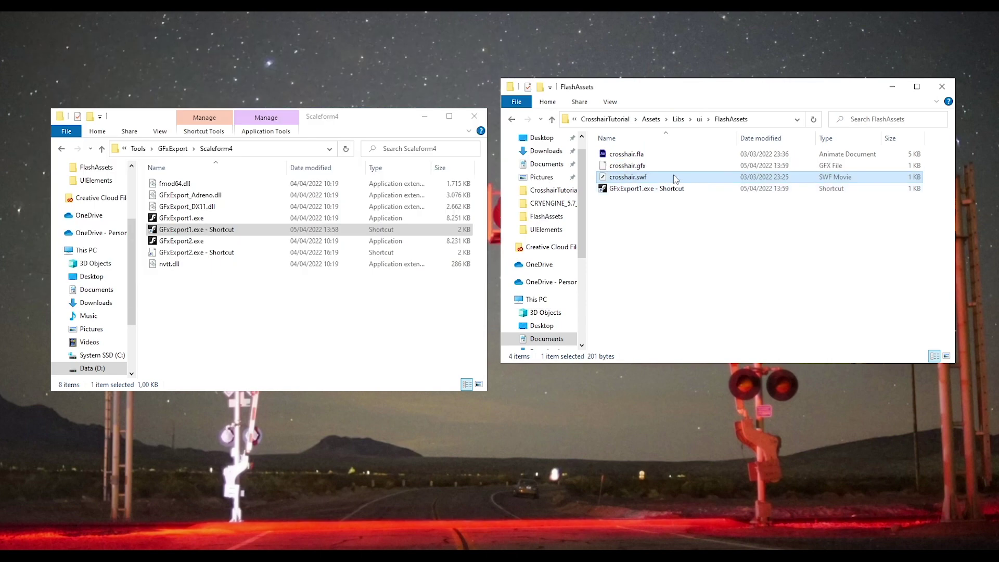
click(672, 167)
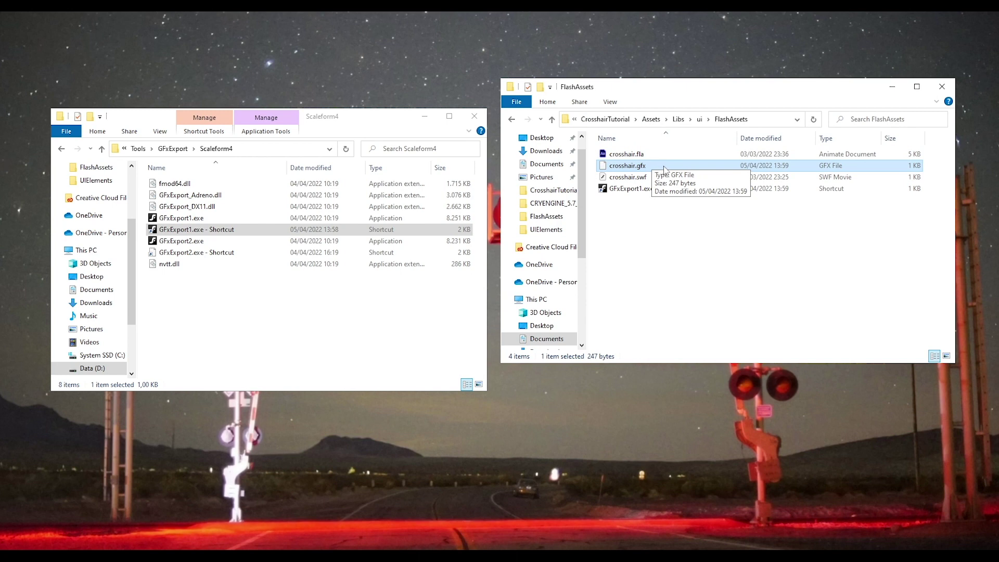
drag(664, 169, 702, 122)
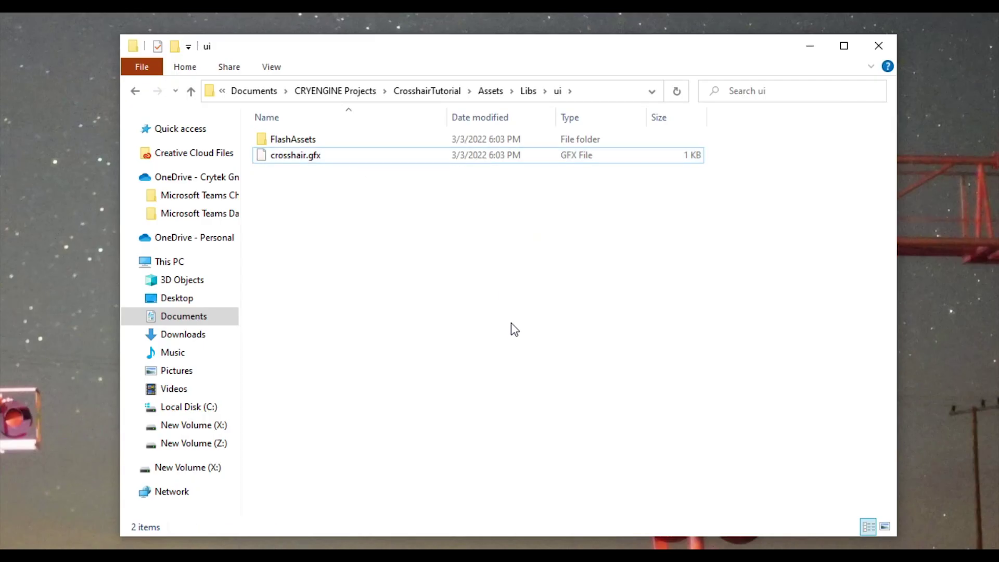
Create a folder named UIElements inside the project's ui folder
right_click(438, 182)
mouse_move(585, 383)
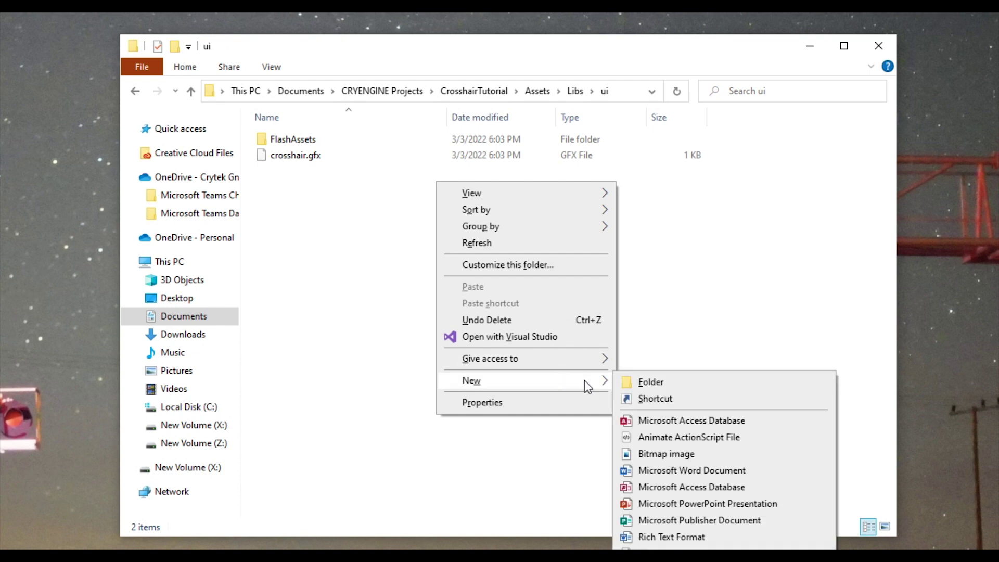
click(628, 380)
text(U)
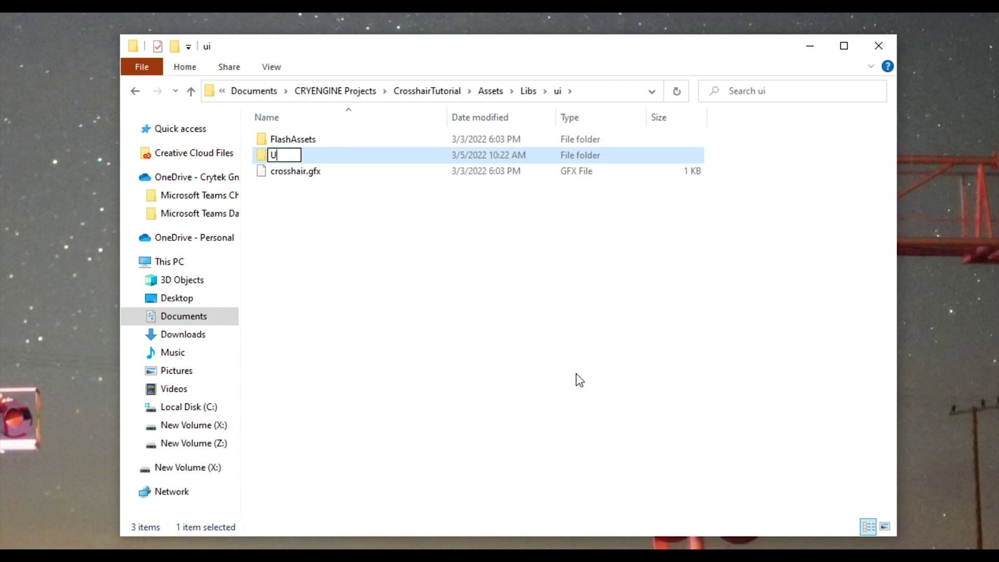
text(IElements)
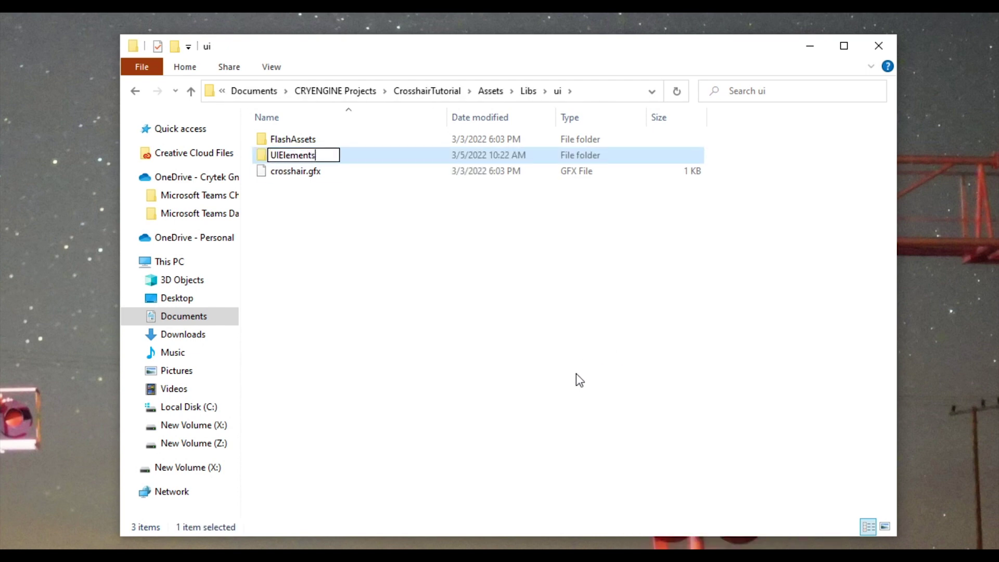
key(Return)
click(505, 314)
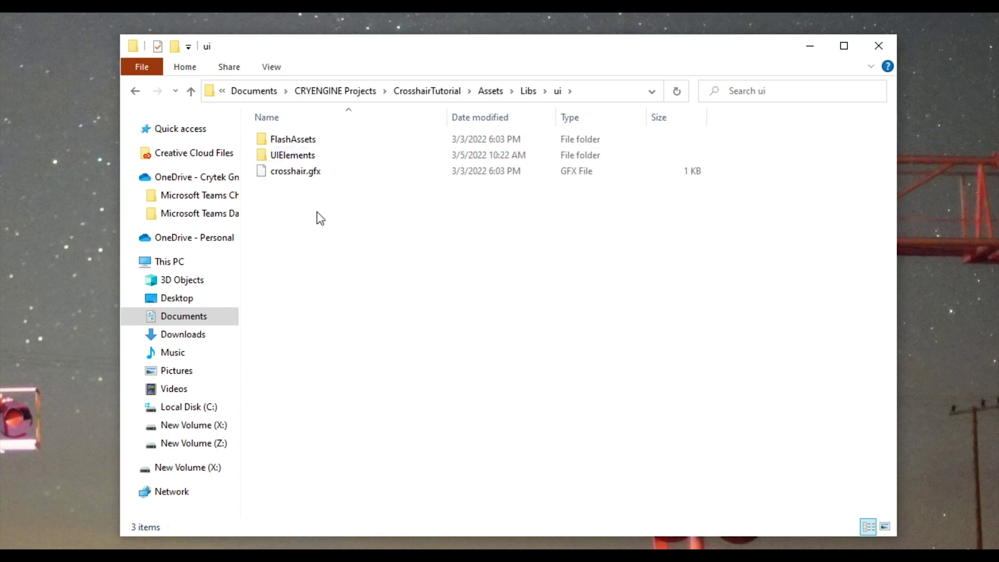
Create a new text document named crosshair.xml inside the UIElements folder
click(315, 155)
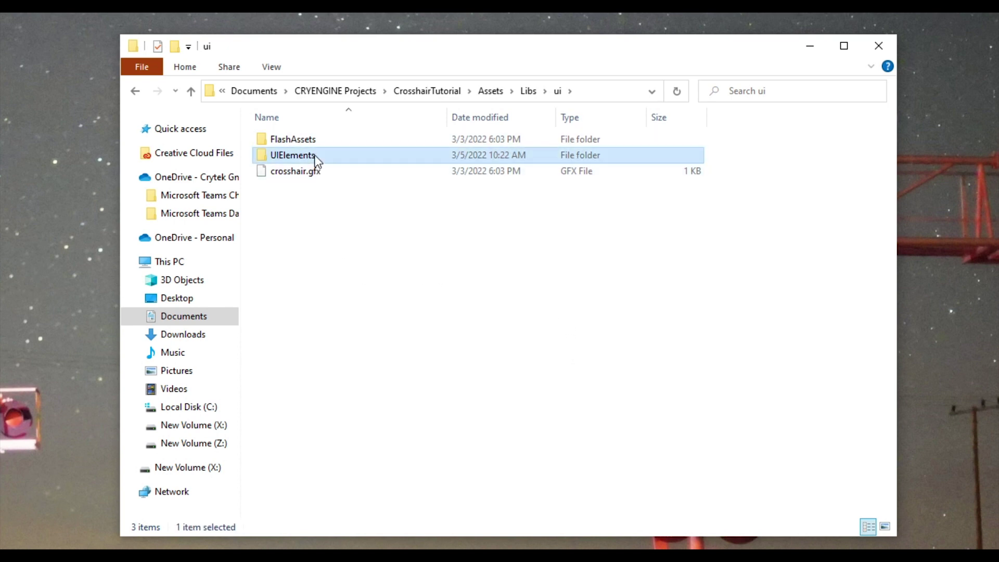
double_click(386, 155)
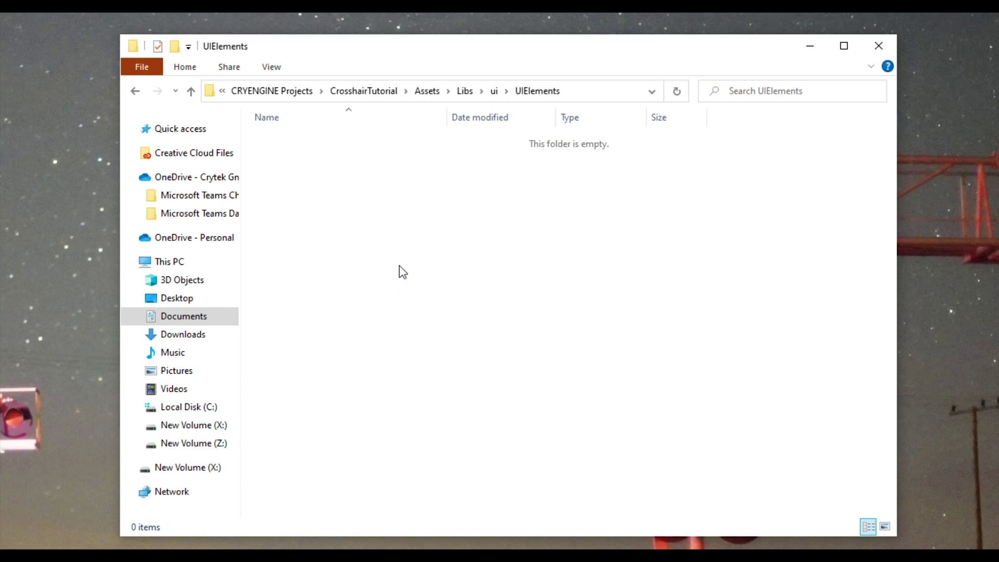
right_click(397, 219)
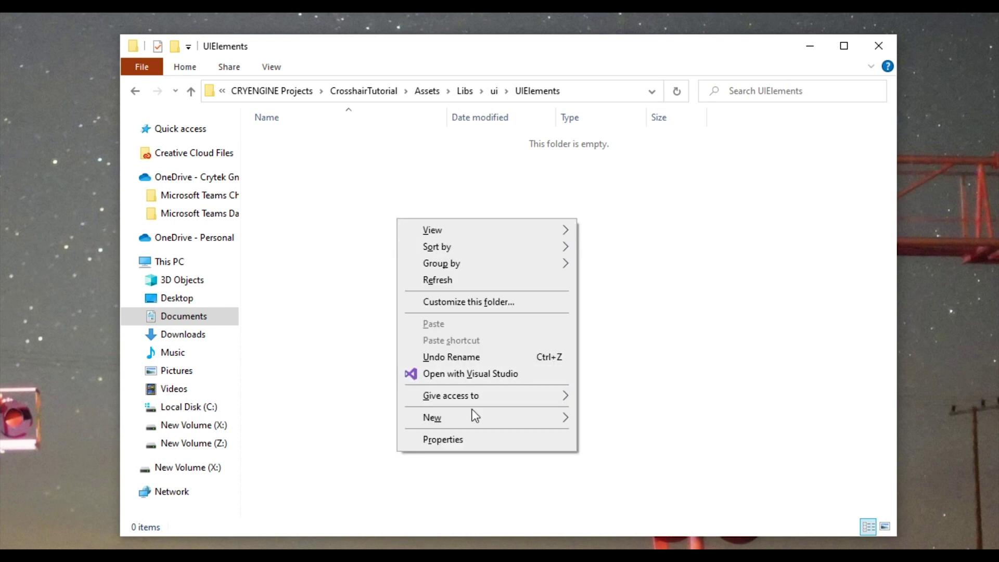
mouse_move(478, 420)
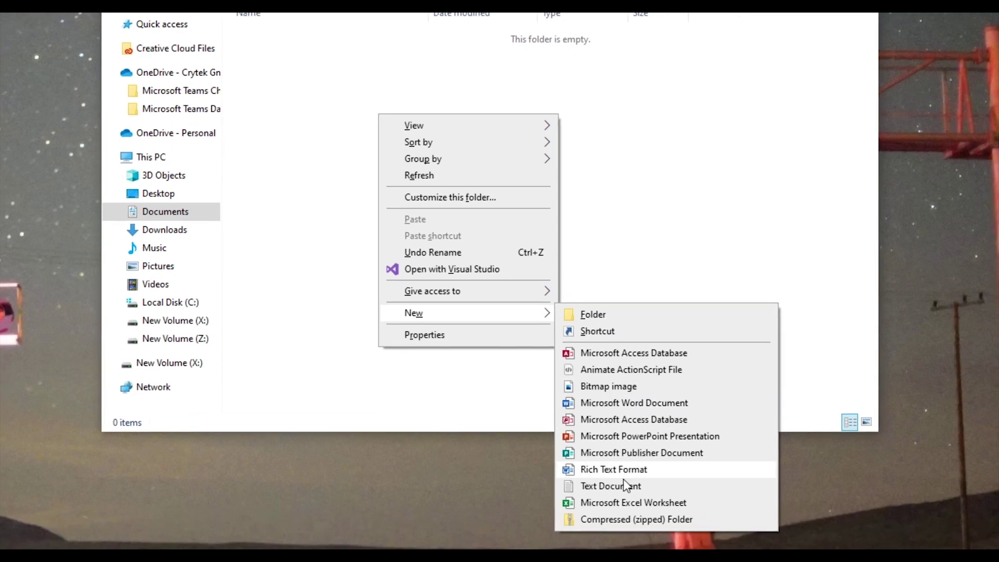
click(627, 527)
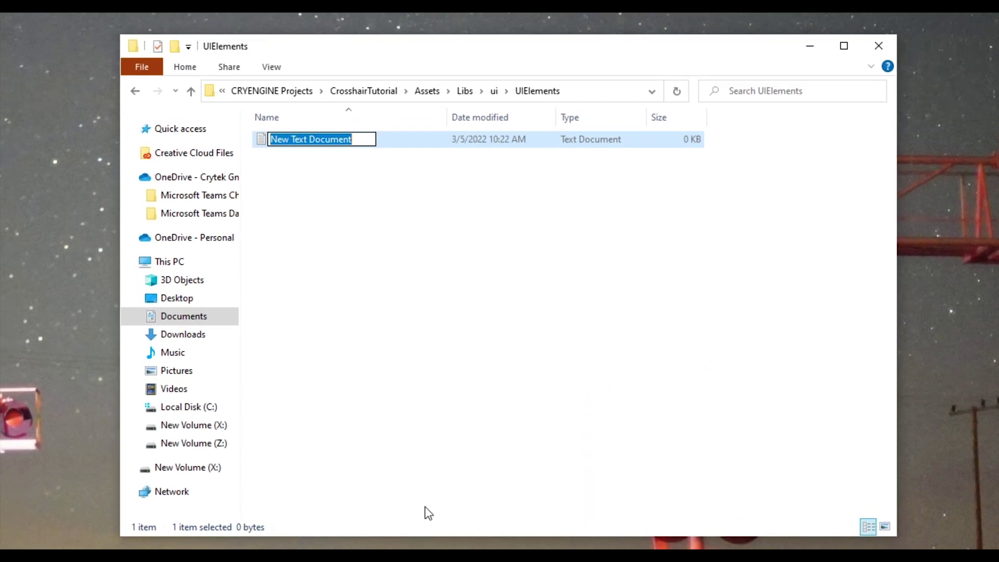
text(crosshai)
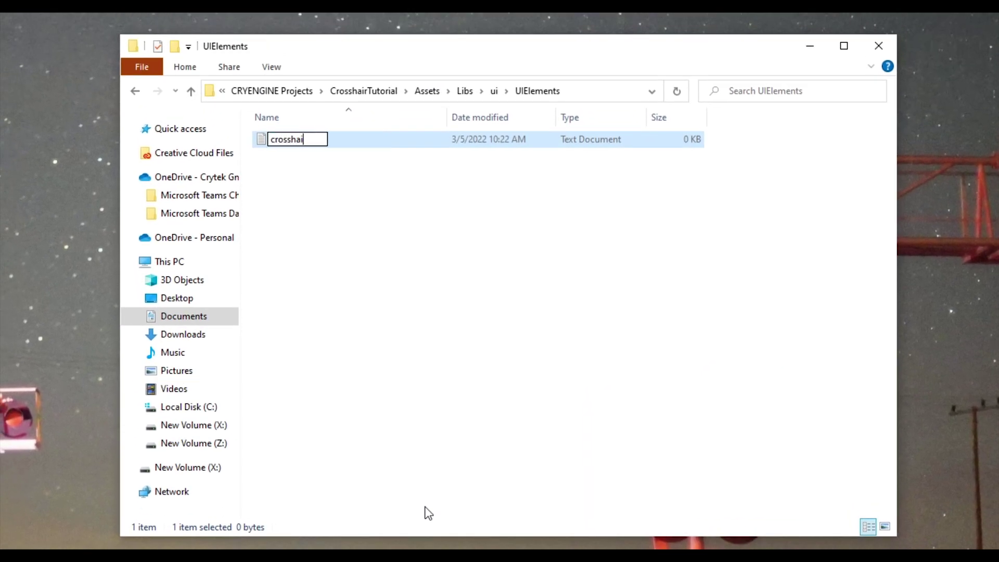
text(r.xml)
key(Return)
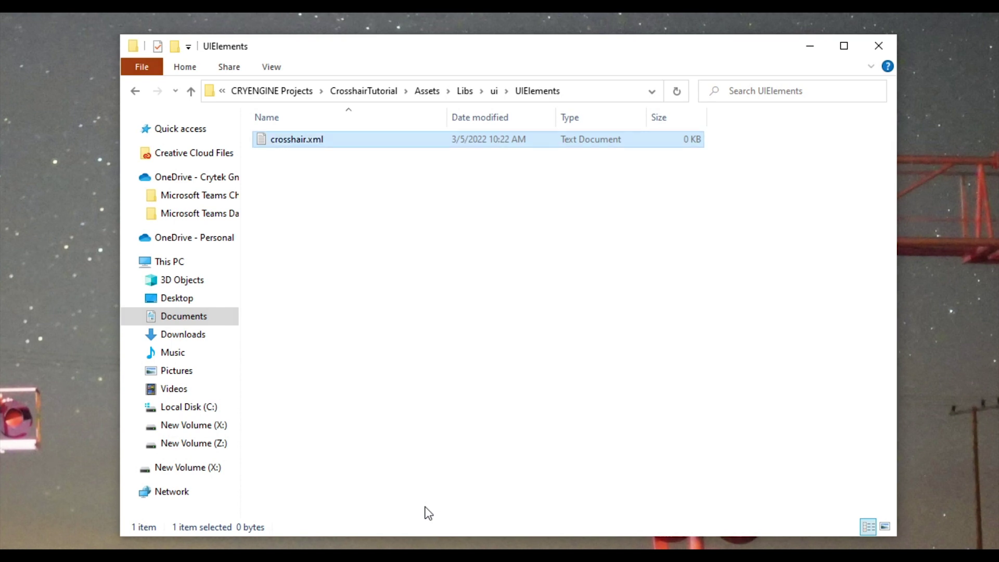
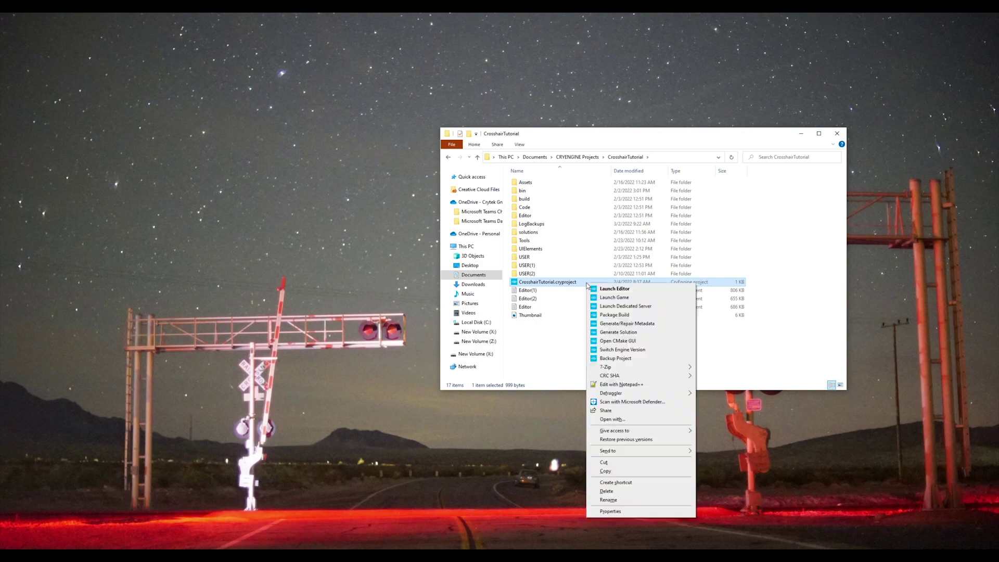
Open CrosshairTutorial.cryproject in Notepad++ and examine the CryScaleform entry in its plugins list
click(644, 387)
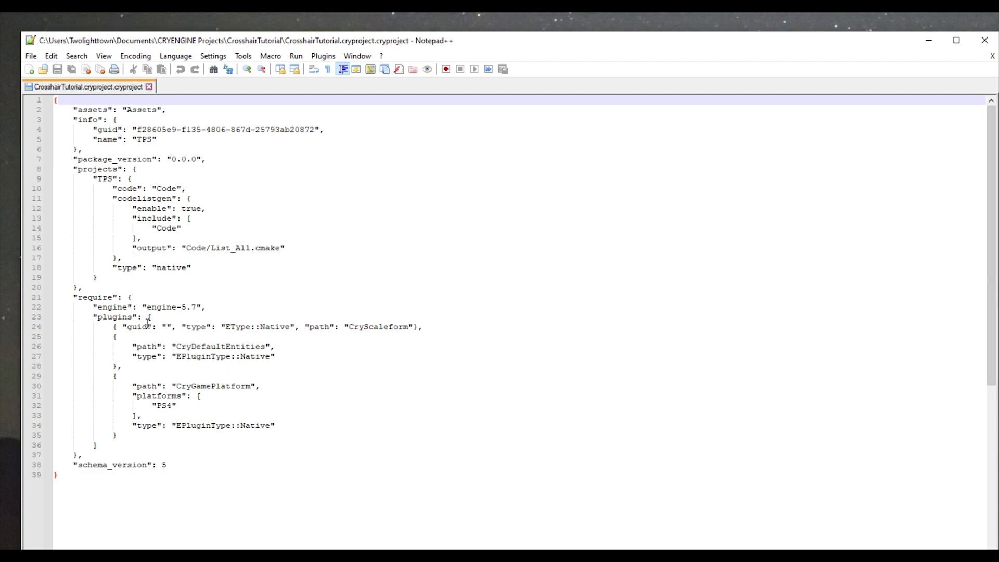
drag(143, 318, 448, 334)
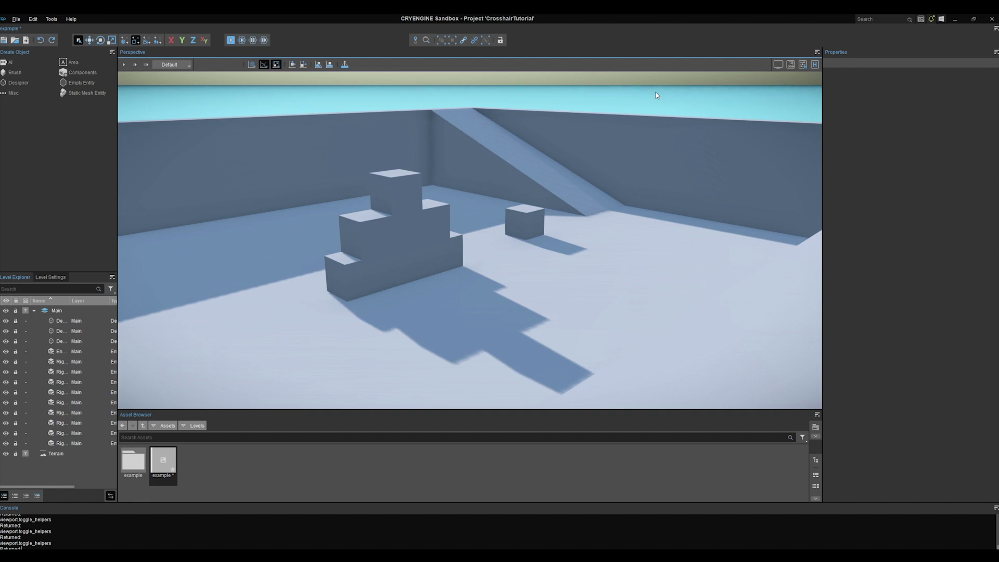
In CRYENGINE Sandbox, with helpers shown, place an empty entity on the floor in front of the stacked boxes and name it Ent_HUD
key(shift+space)
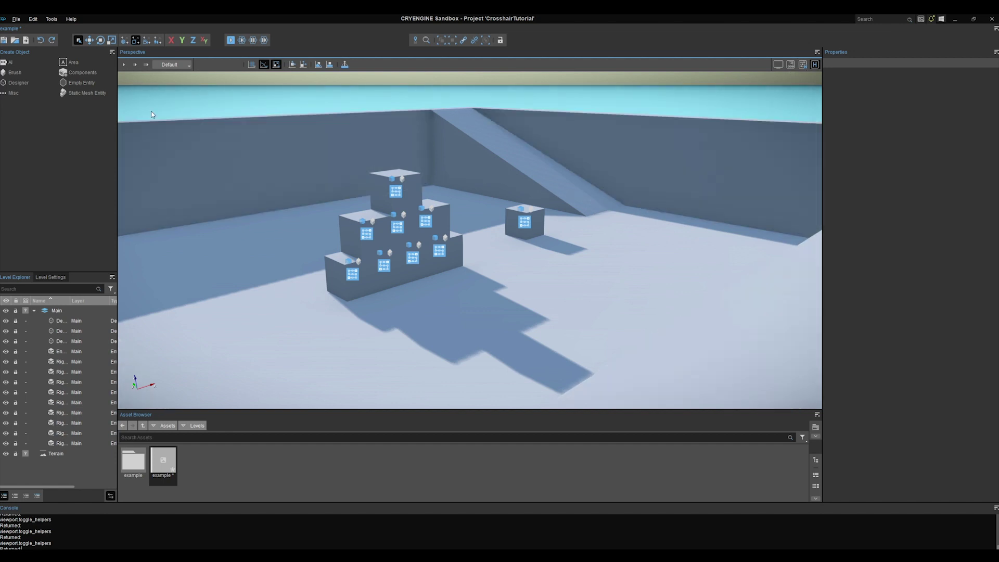
click(81, 82)
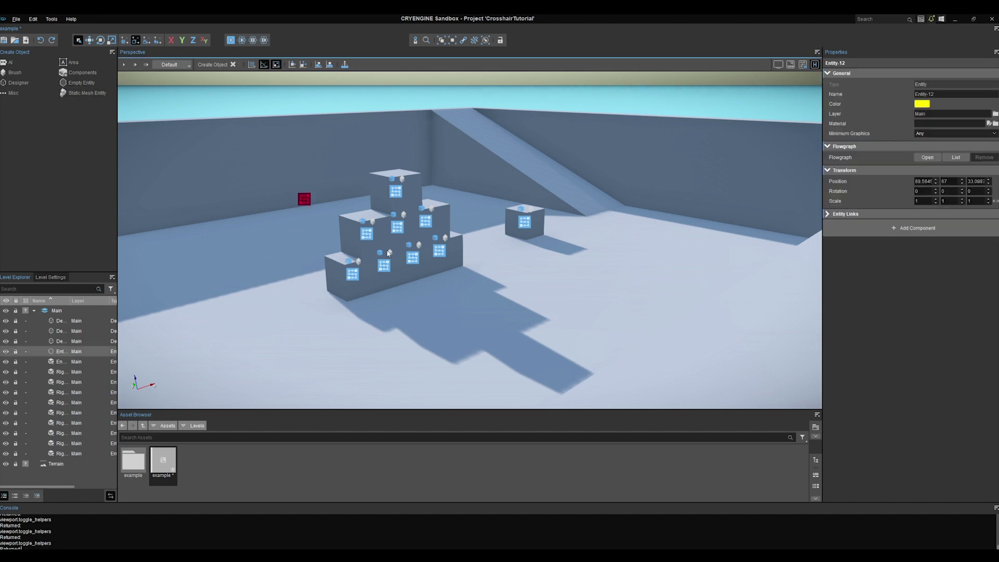
click(487, 320)
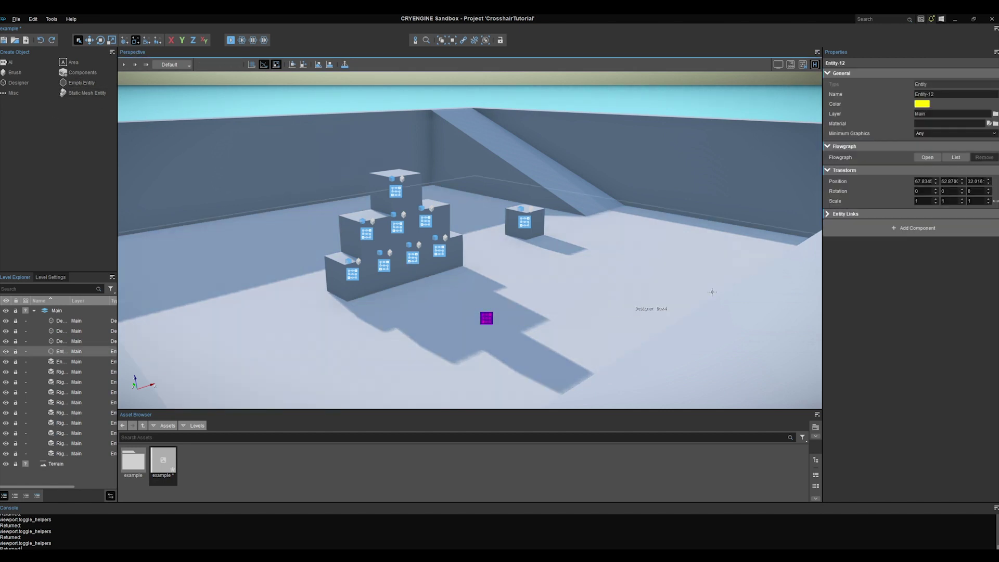
click(951, 94)
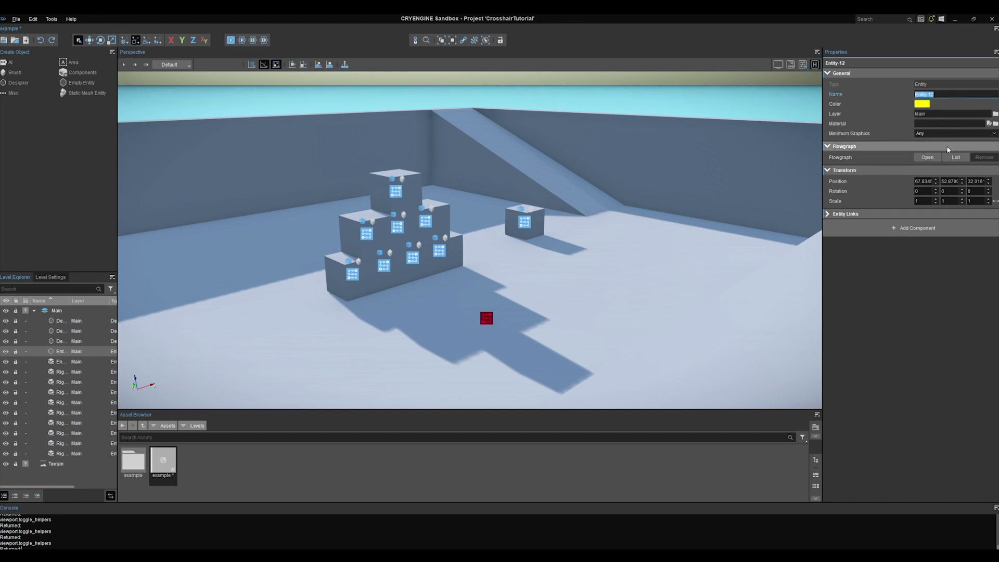
text(Ent_HUD)
key(Return)
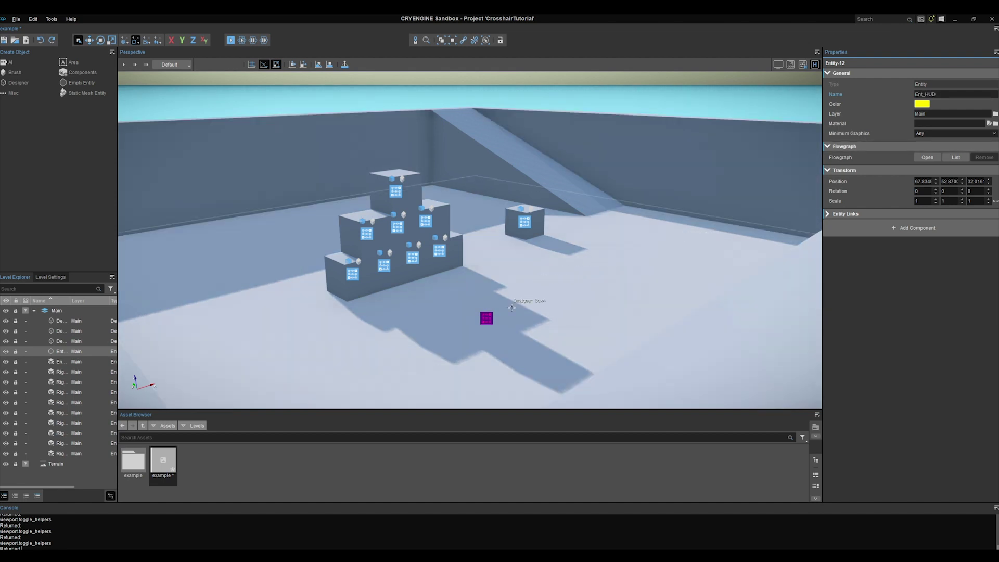
Create a flow graph for the Ent_HUD entity with the group name Flow_HUD
right_click(489, 320)
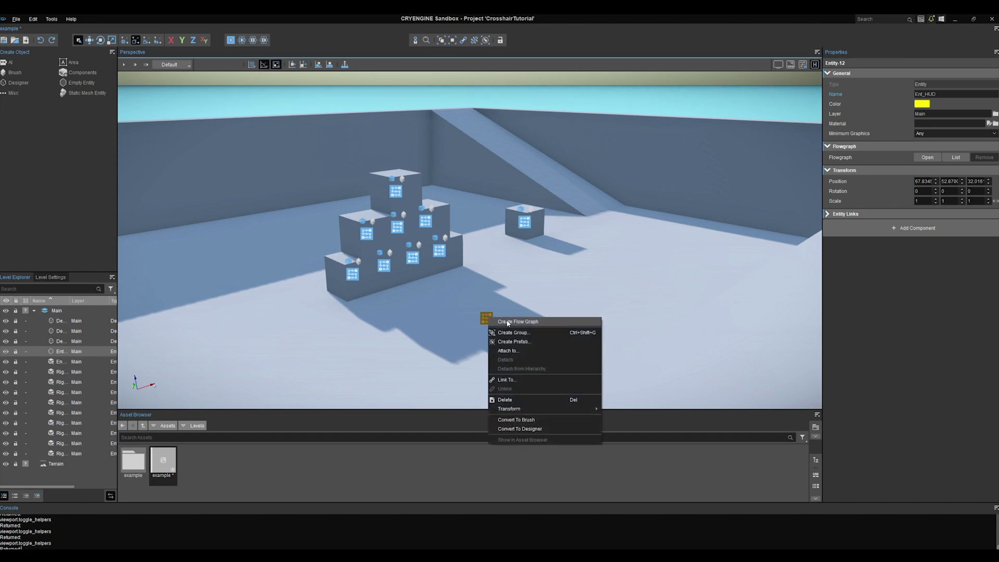
click(499, 326)
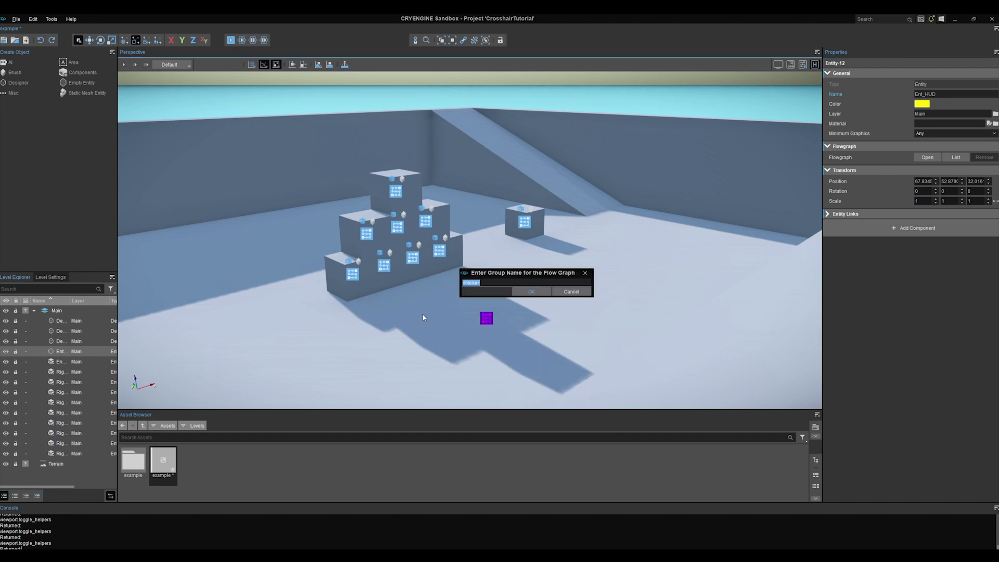
text(Flow_HUD)
key(Return)
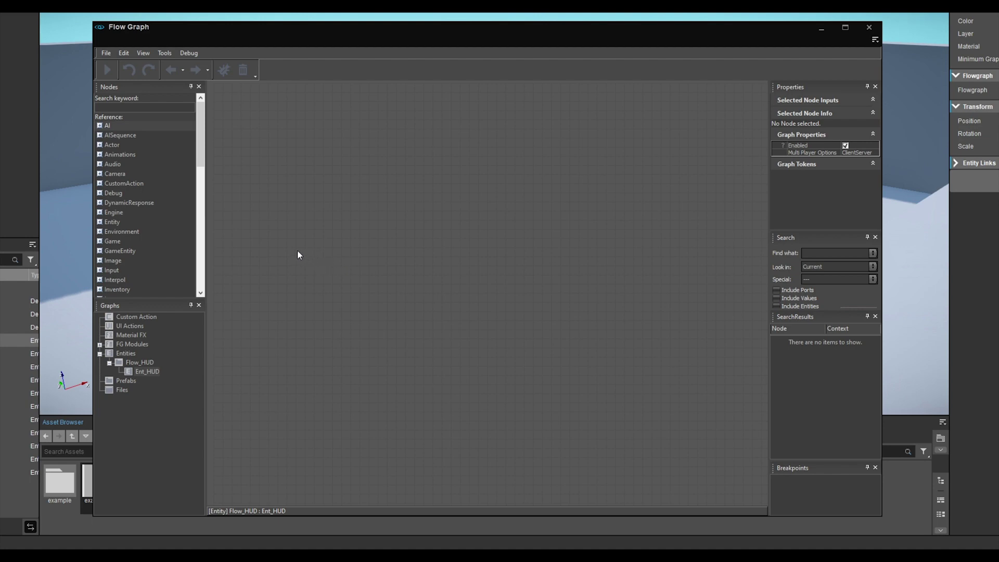
Add a Game:Start node to the Ent_HUD flow graph and place it in the lower-middle area of the graph
right_click(299, 253)
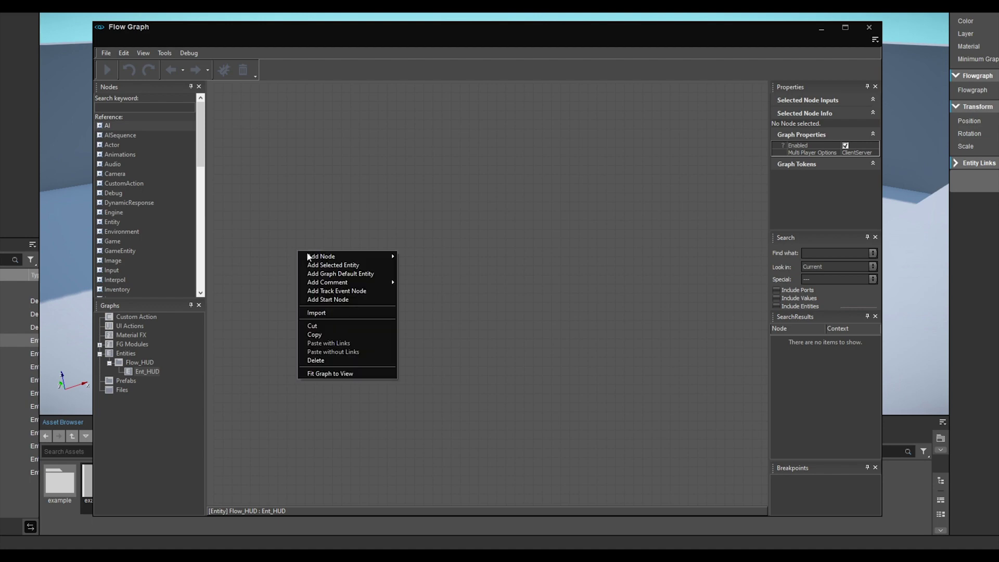
click(368, 300)
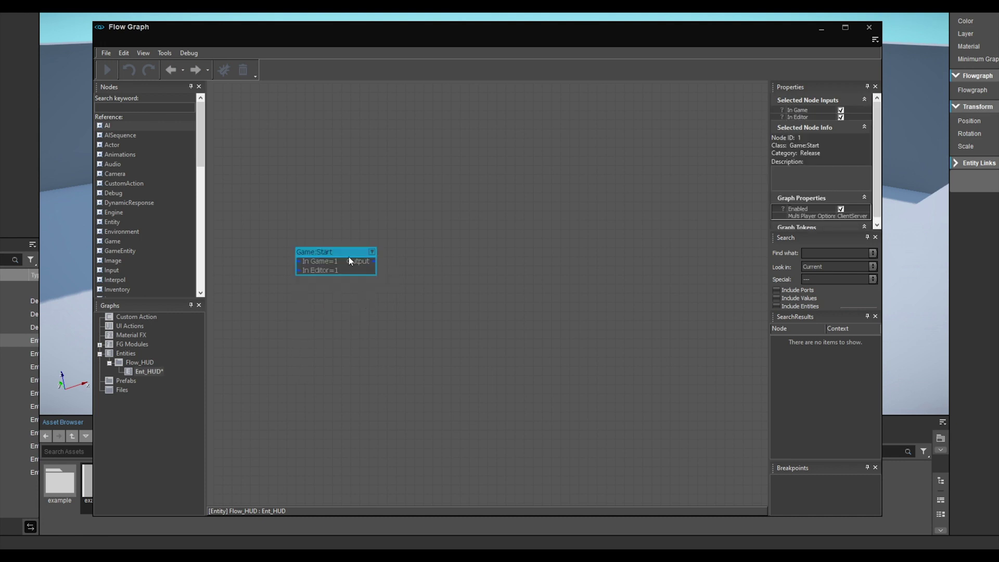
drag(348, 254, 339, 285)
Add a UI:Display:Display node beside Game:Start and connect the Start node's Output to its Show input
right_click(438, 301)
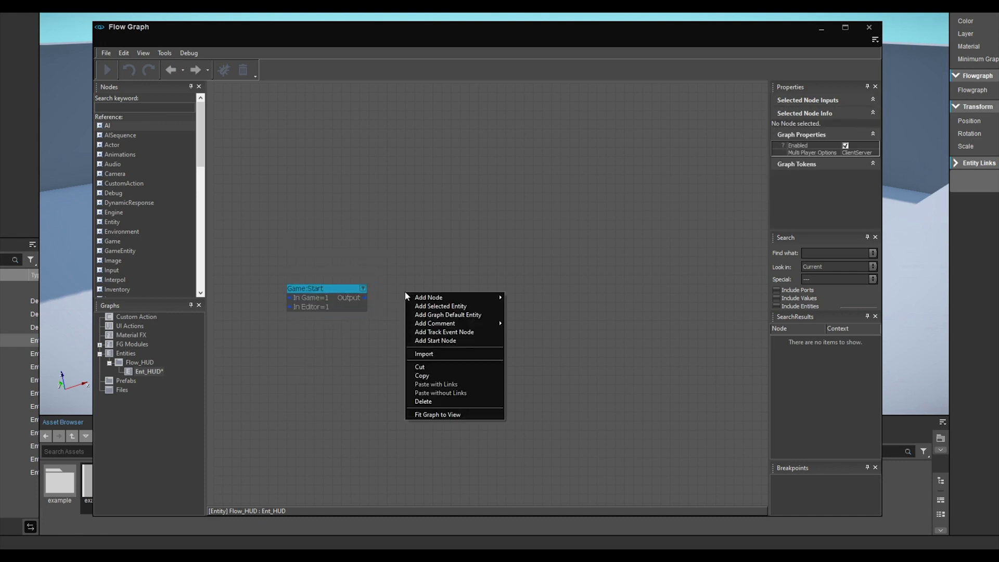
mouse_move(440, 300)
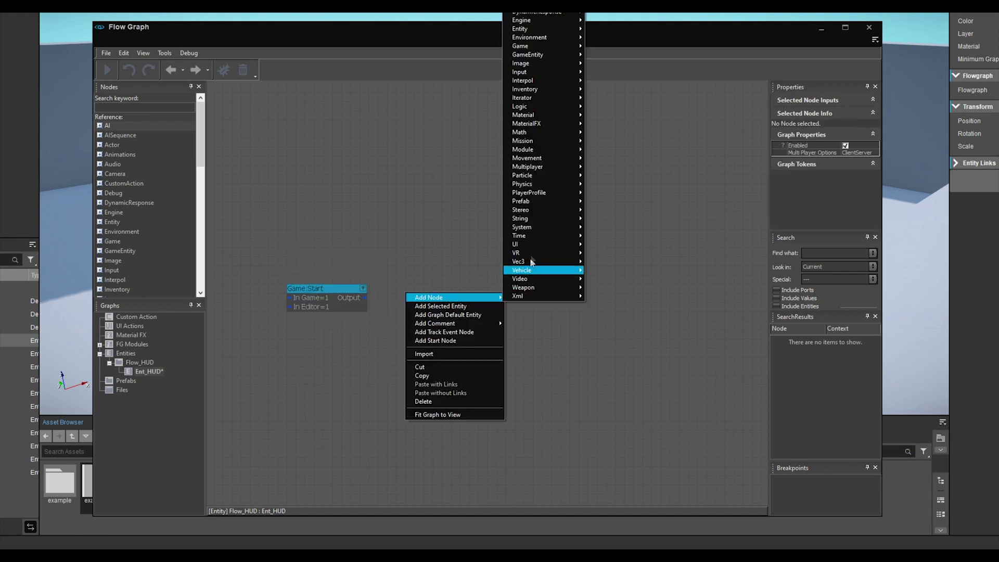
mouse_move(573, 245)
mouse_move(603, 253)
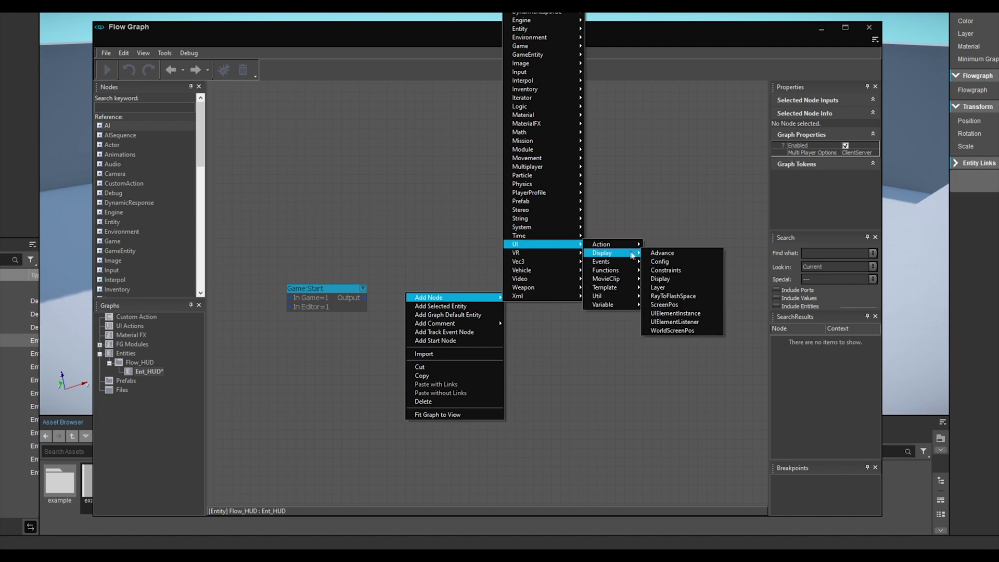
click(660, 278)
scroll(630, 344, up, 3)
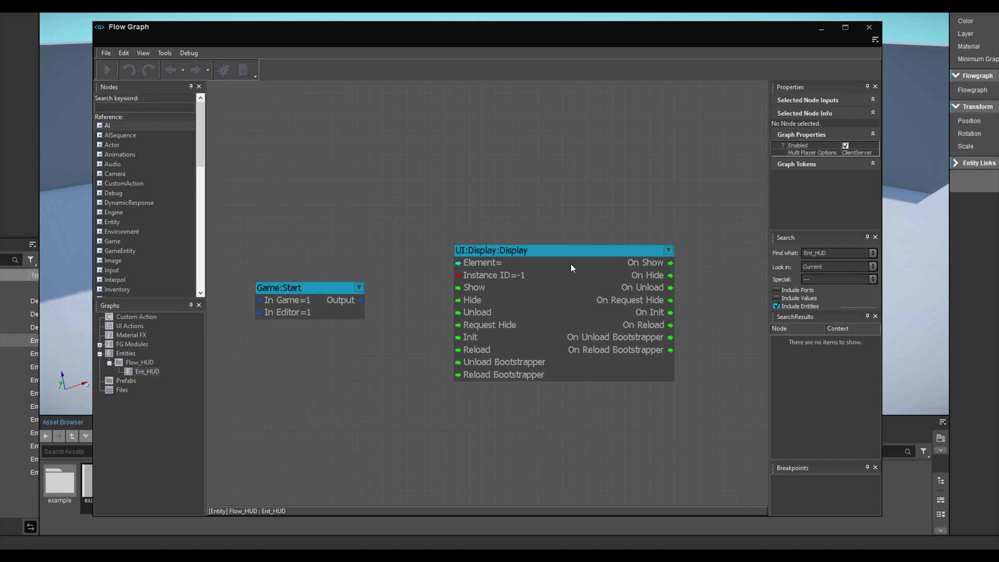
drag(358, 300, 467, 290)
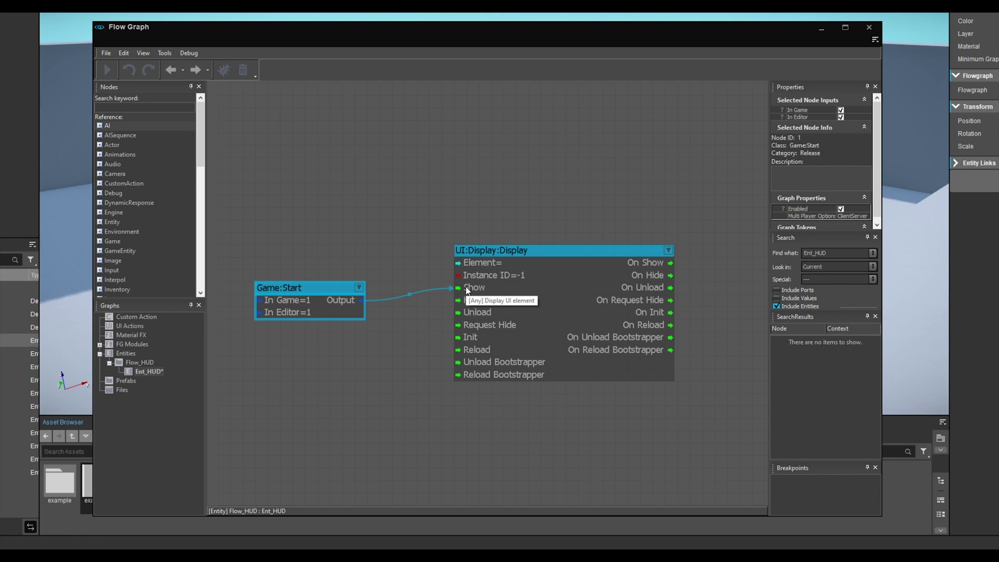
Set the UI:Display:Display node's Element to crosshair and close the flow graph
click(492, 267)
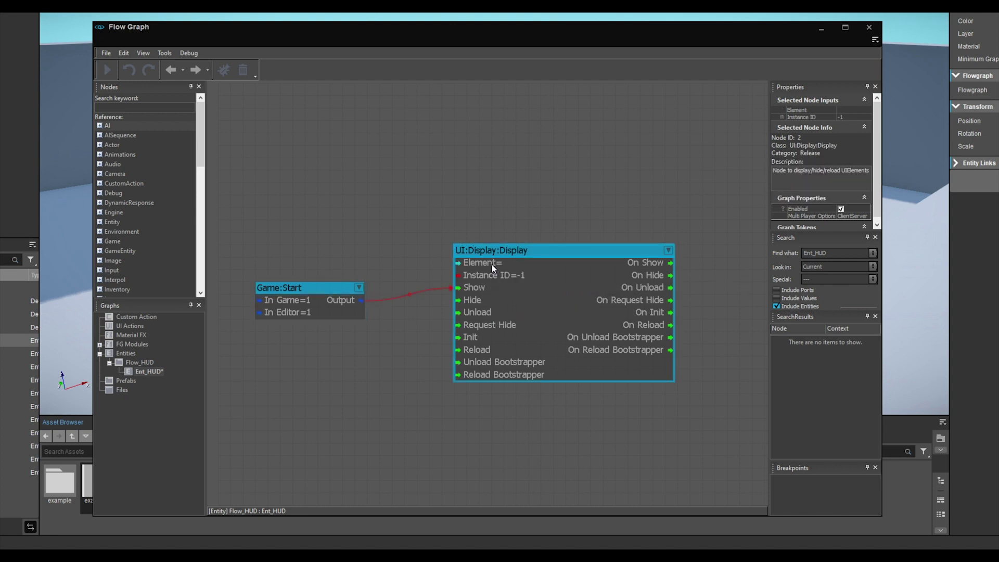
double_click(493, 267)
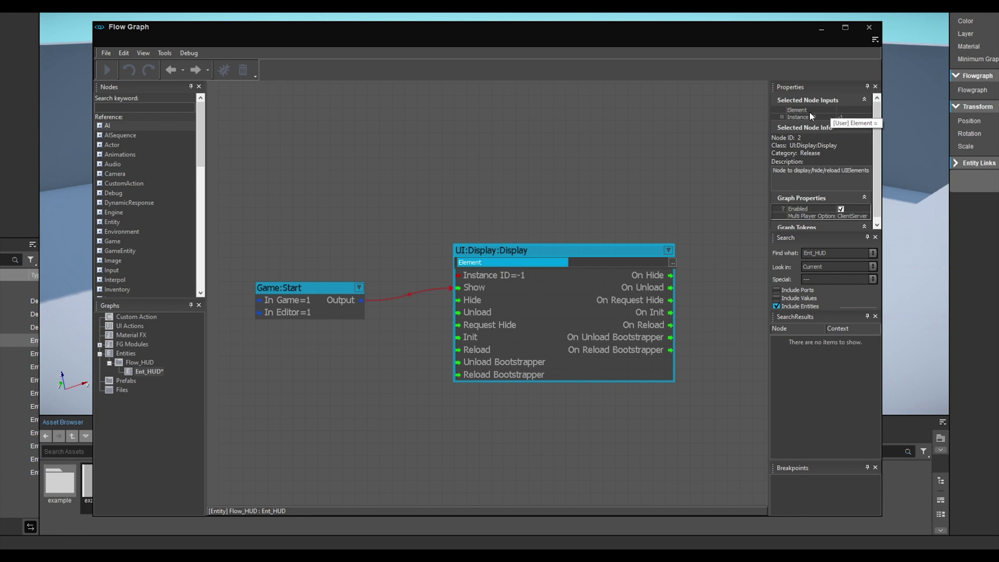
click(673, 262)
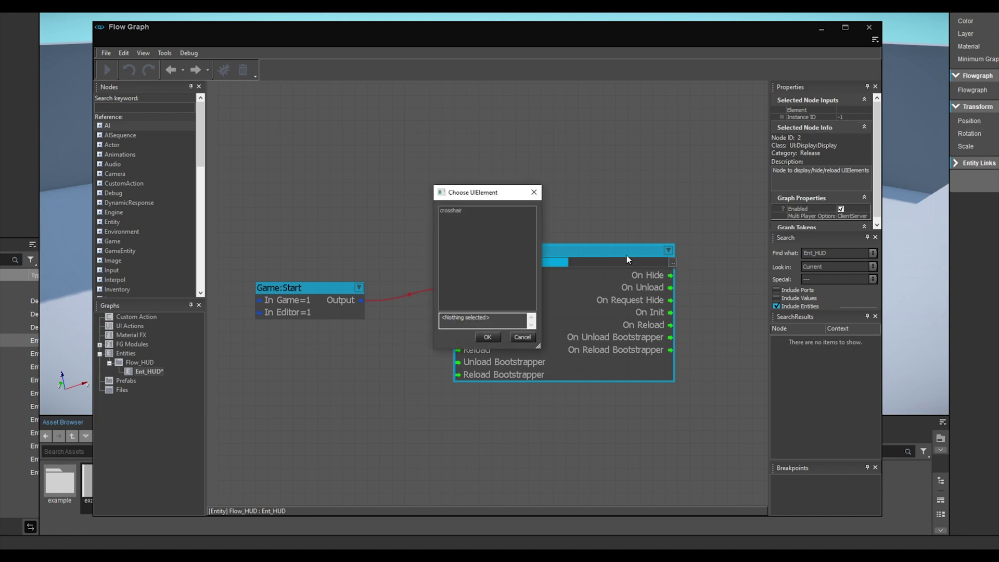
click(451, 211)
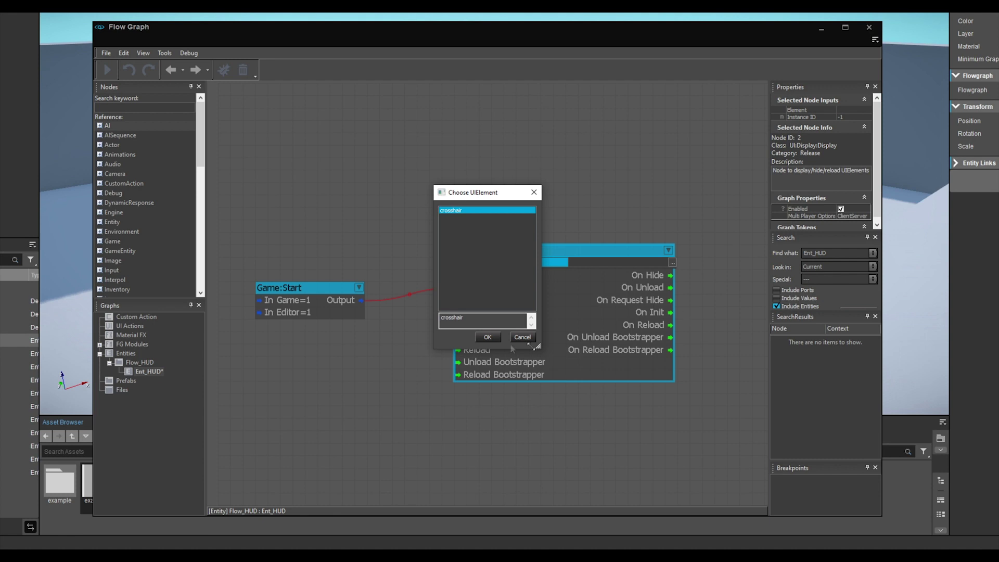
click(488, 338)
click(551, 240)
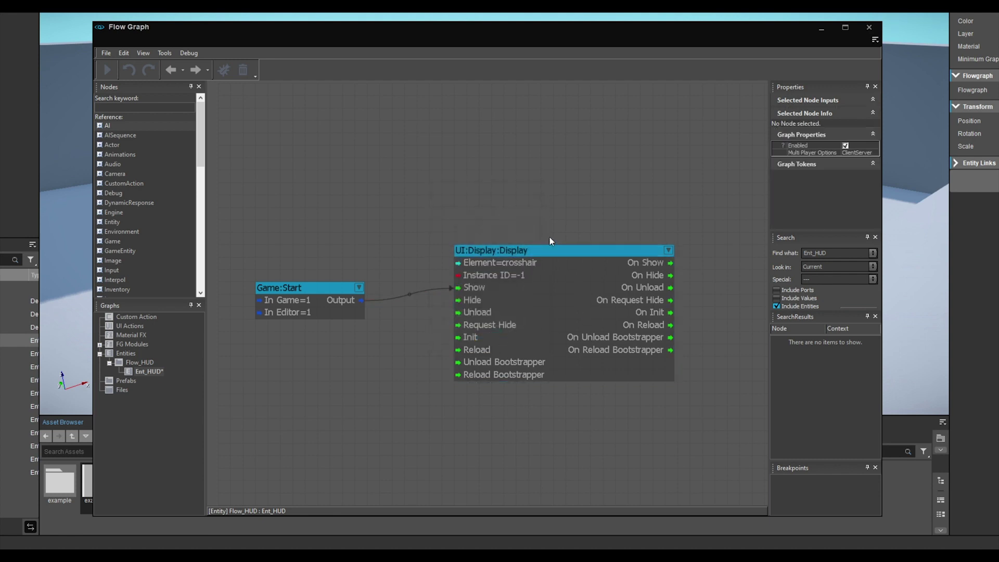
click(869, 27)
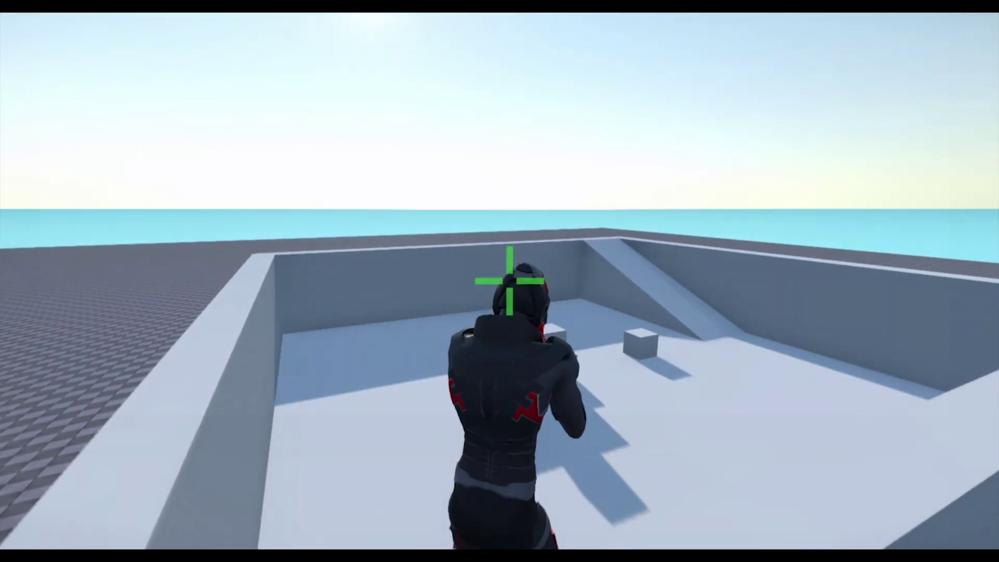
Play the level and walk around with the character to check how the crosshair displays in game
key(w)
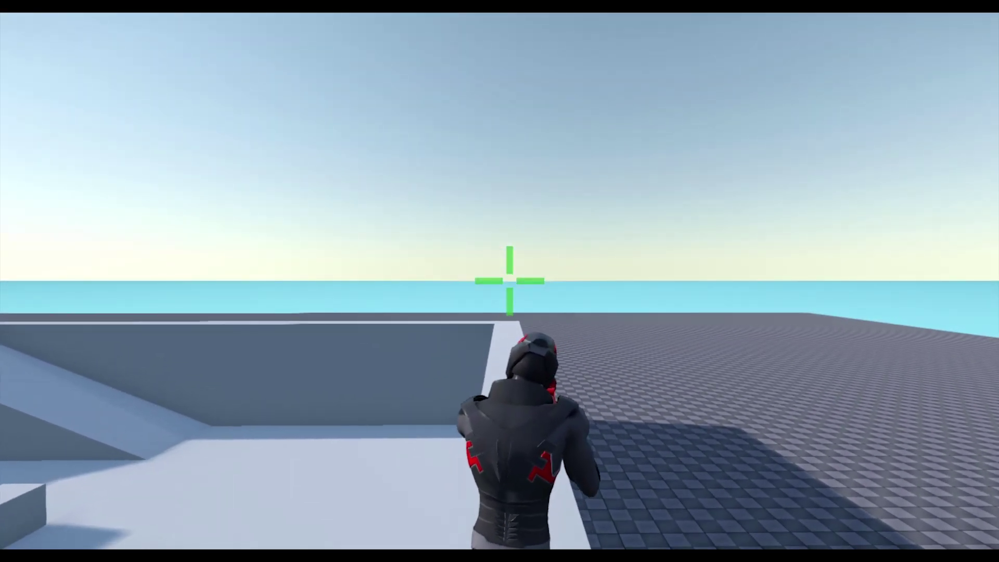
key(w)
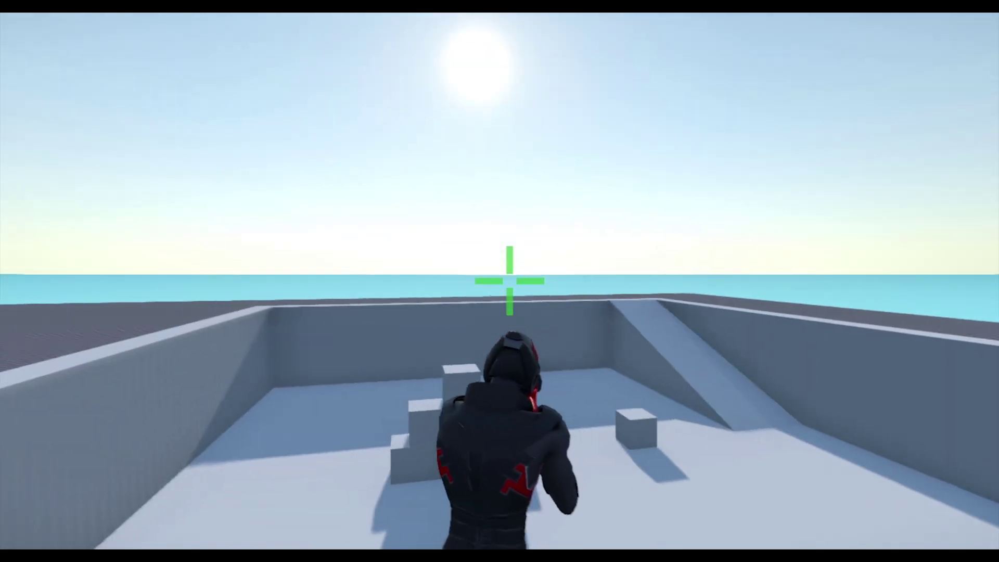
key(w)
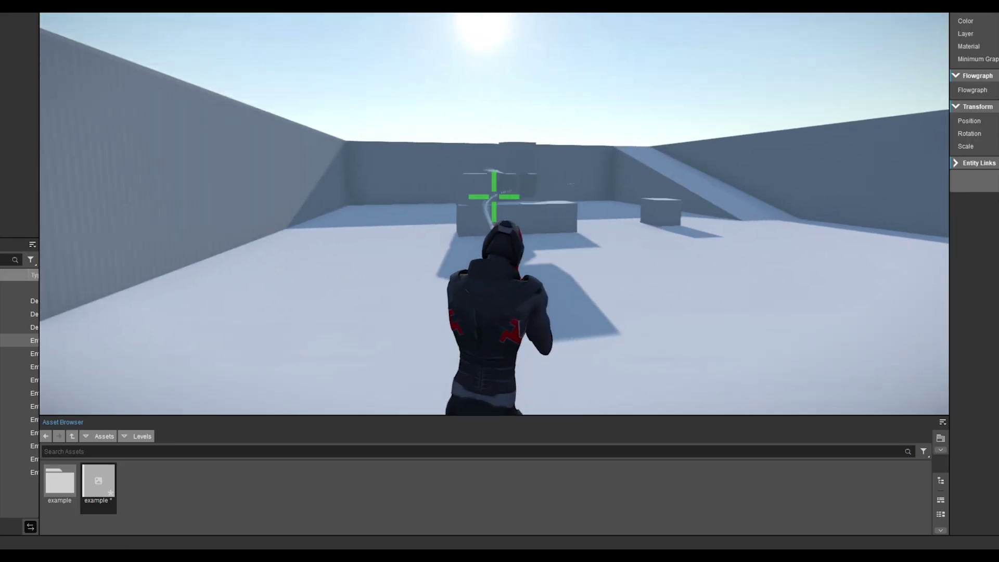
key(w)
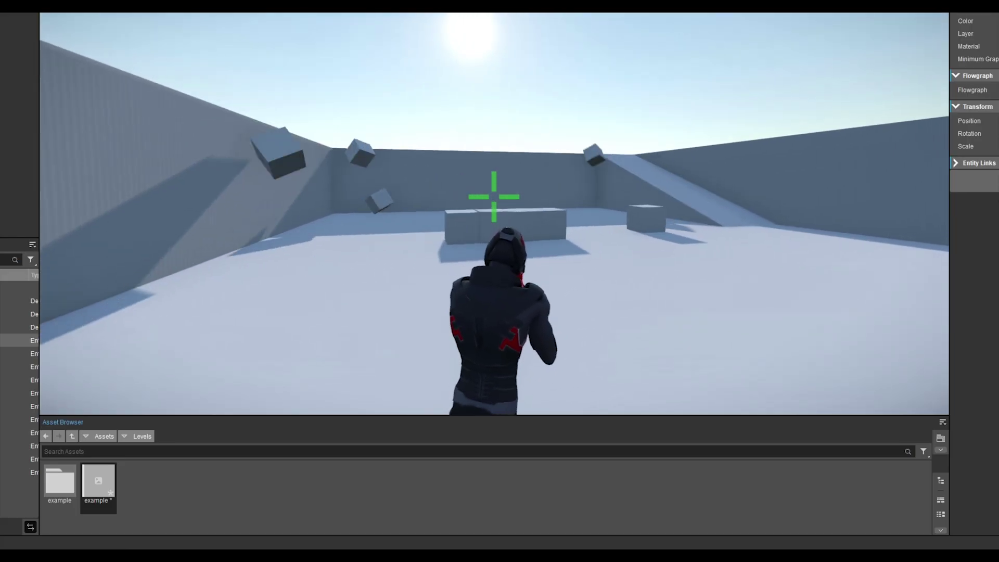
key(w)
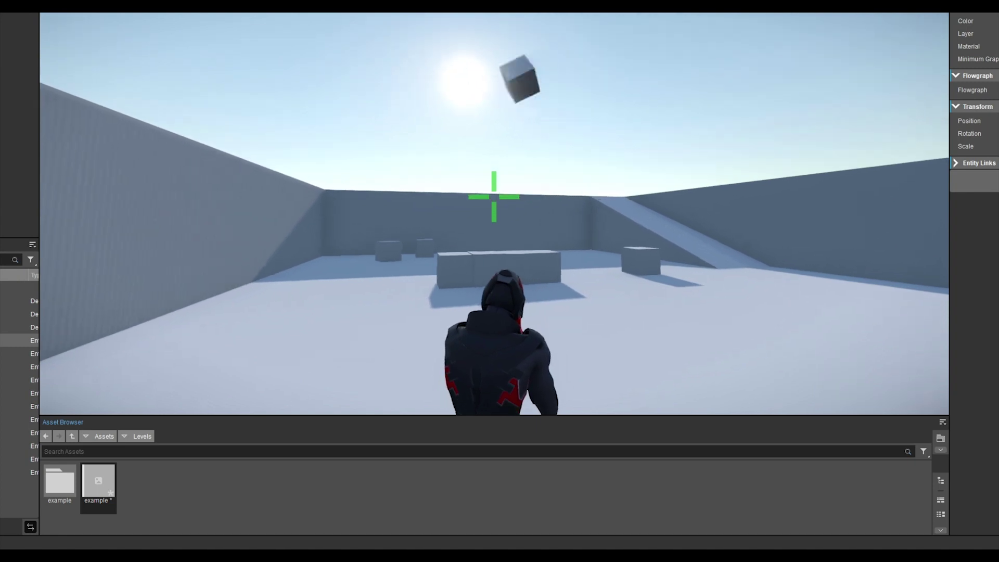
key(w)
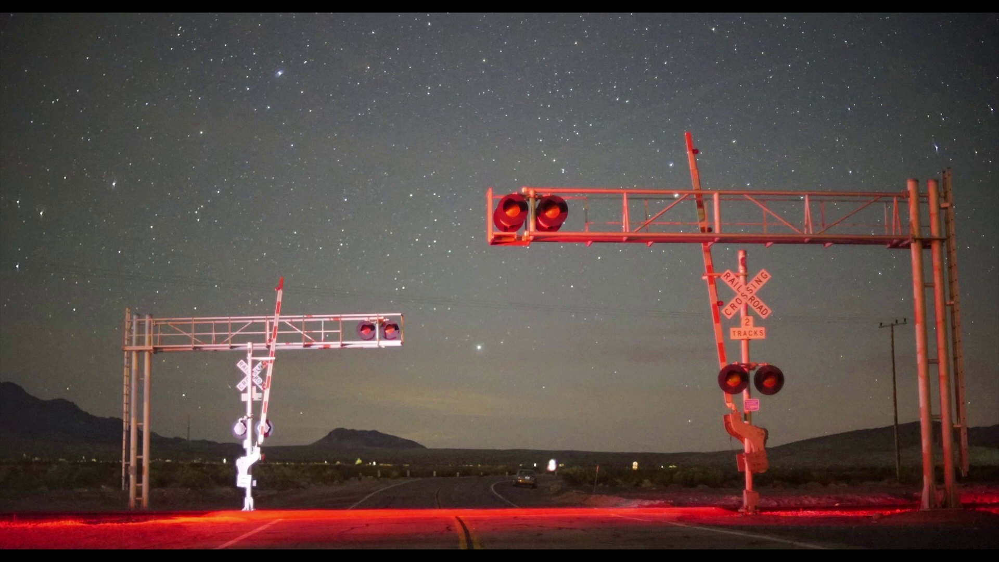
Search for Adobe Animate 2021 on the computer and launch it
key(super)
text(animate)
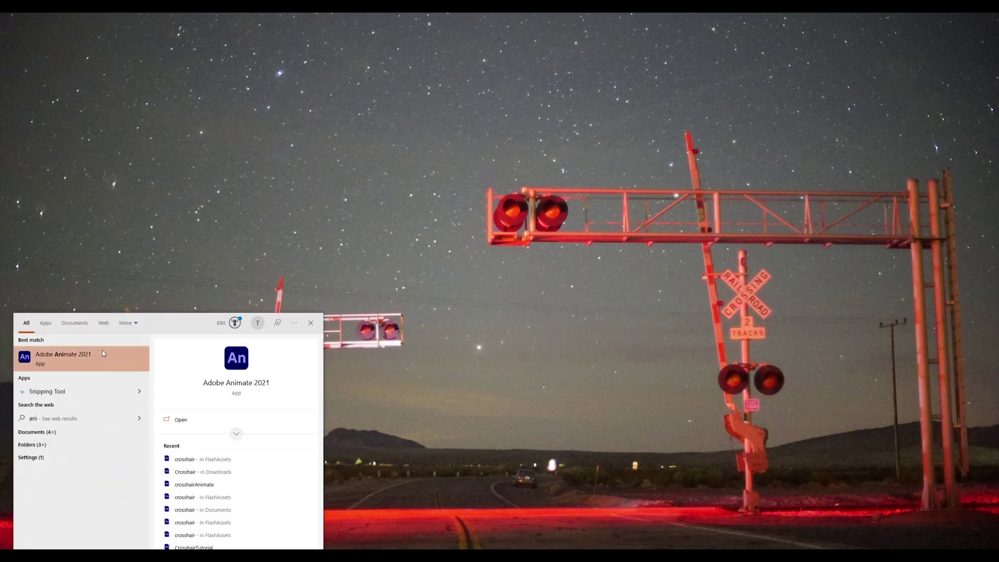
key(Return)
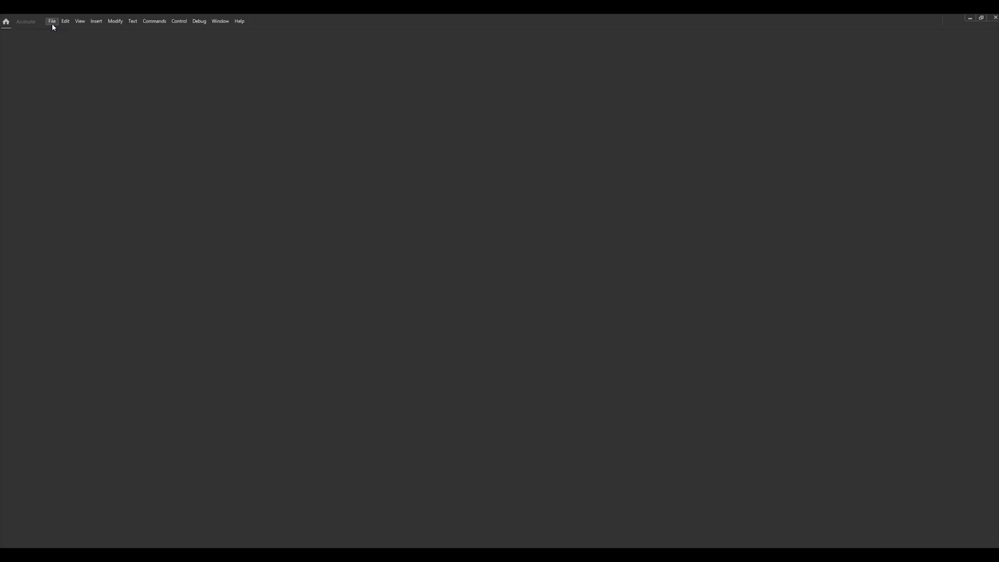
Create a new Animate document with a width and height of 100
click(52, 21)
click(61, 30)
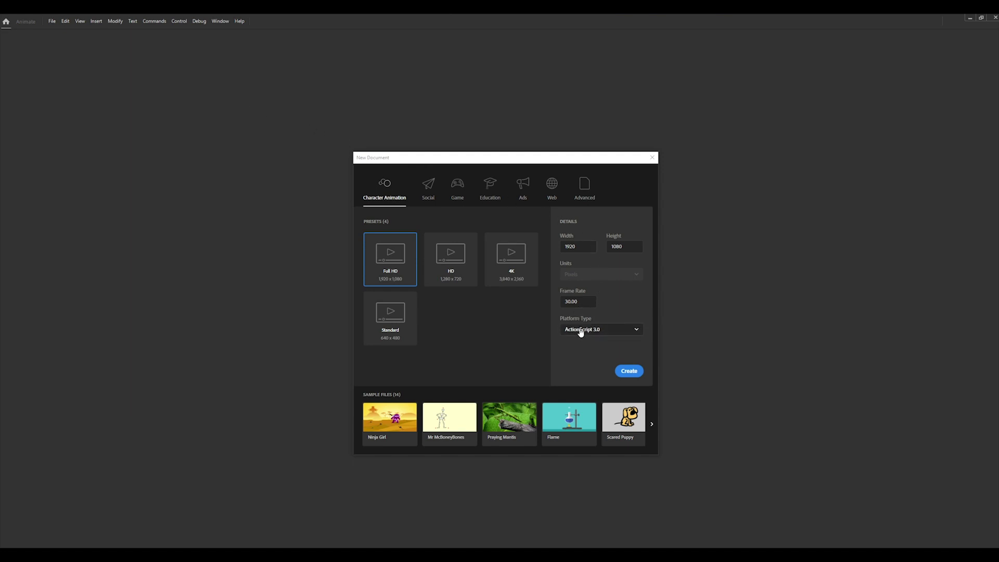
click(583, 248)
drag(580, 251, 513, 234)
text(100)
key(Tab)
click(630, 370)
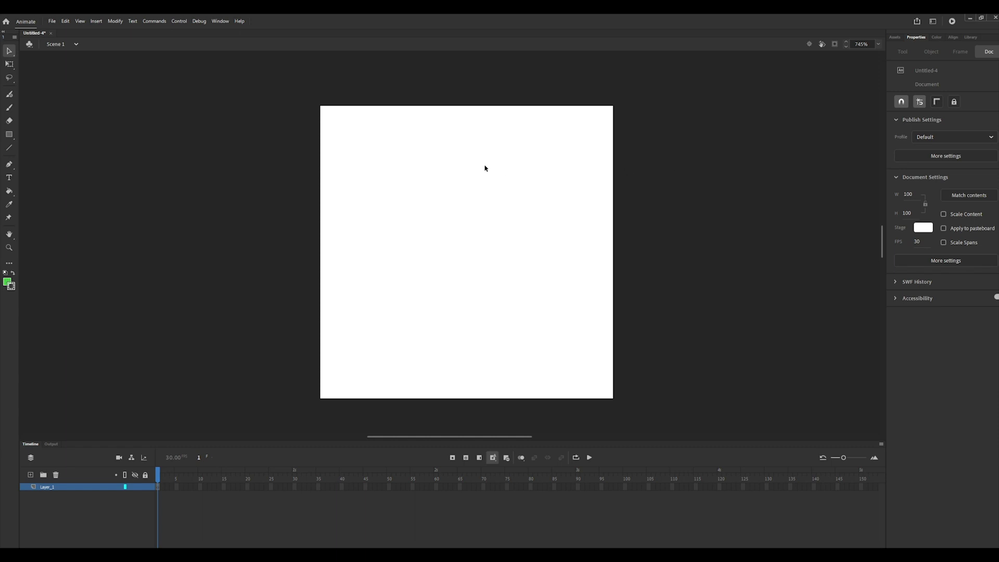
Show the grid on the stage and make sure Snap to Grid is enabled
click(79, 21)
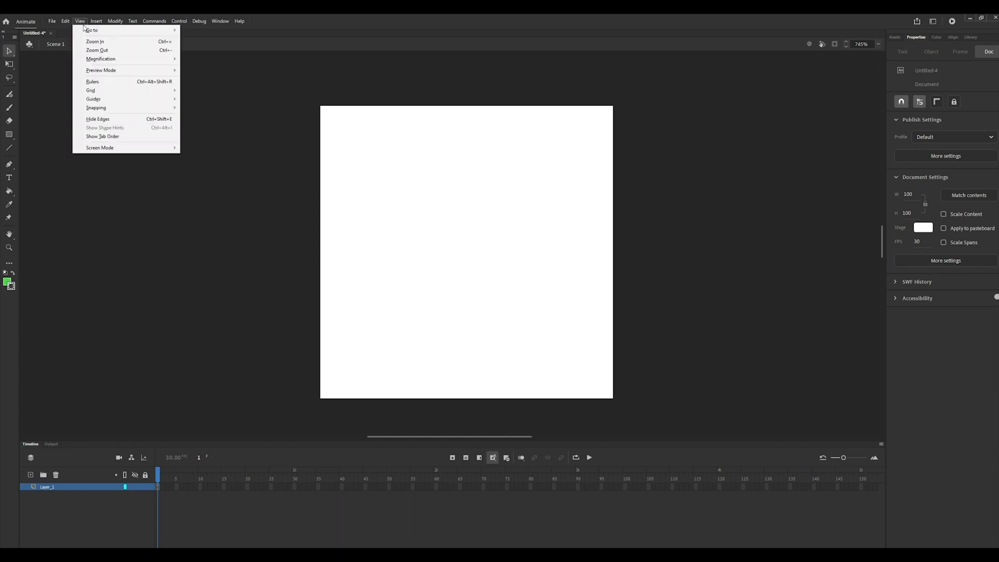
mouse_move(106, 95)
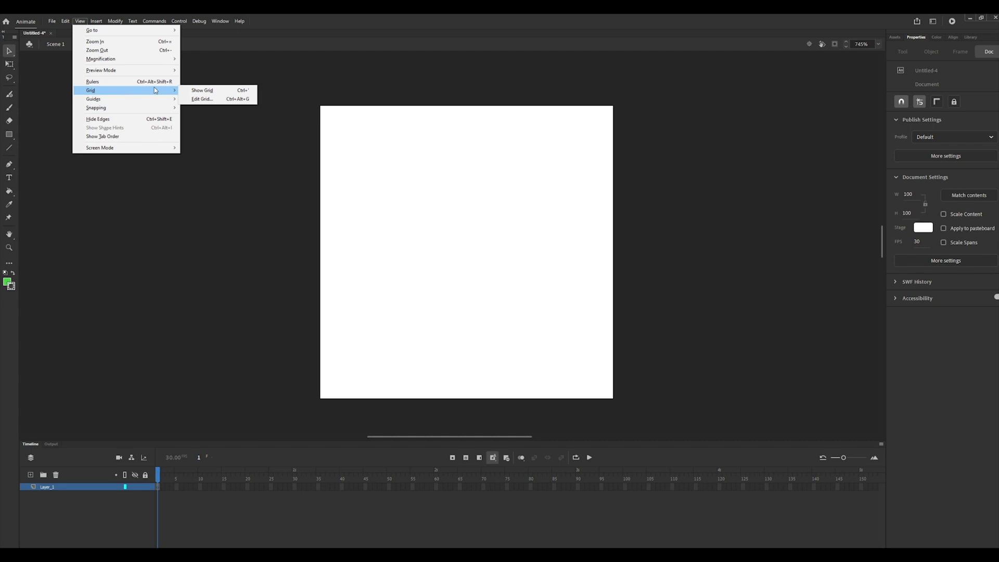
click(202, 90)
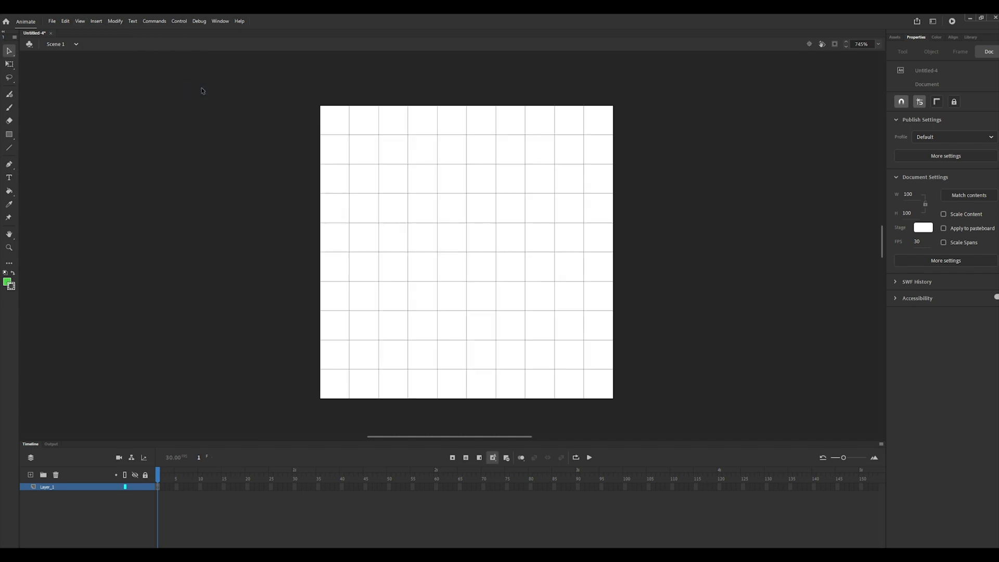
click(82, 22)
mouse_move(119, 108)
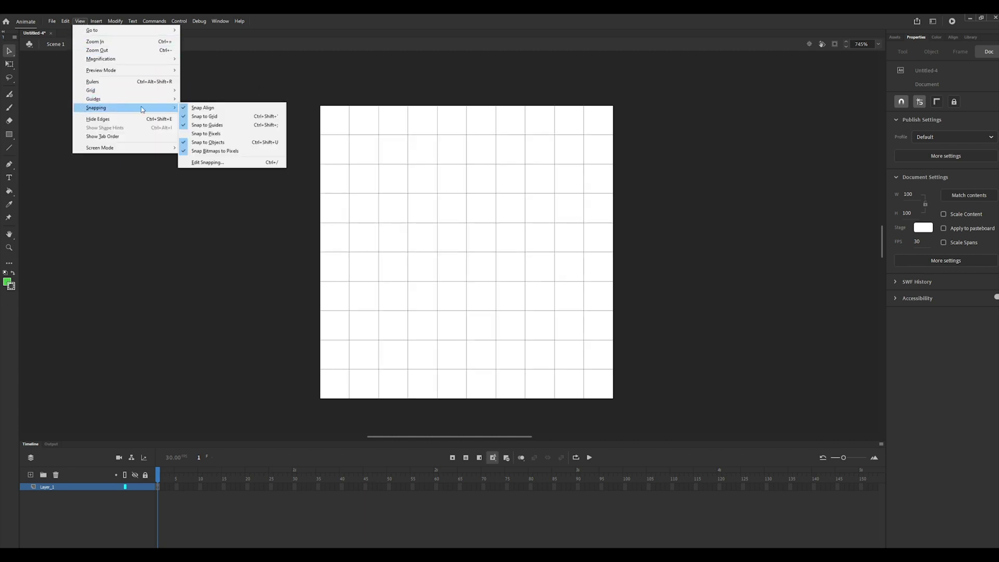
click(223, 115)
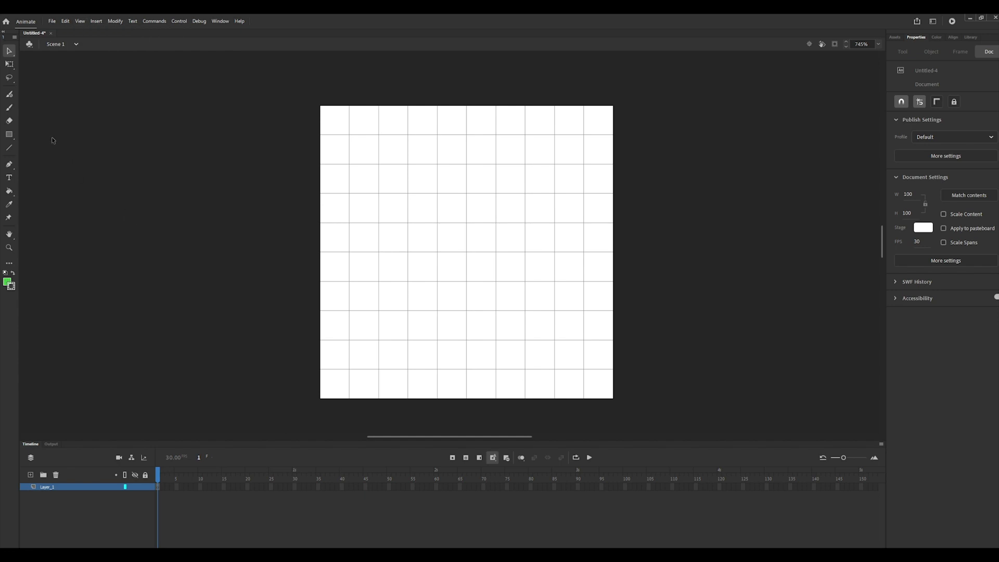
Swap the fill and stroke colors to get a green stroke and draw a vertical line two grid squares long near the stage's top centre
click(9, 150)
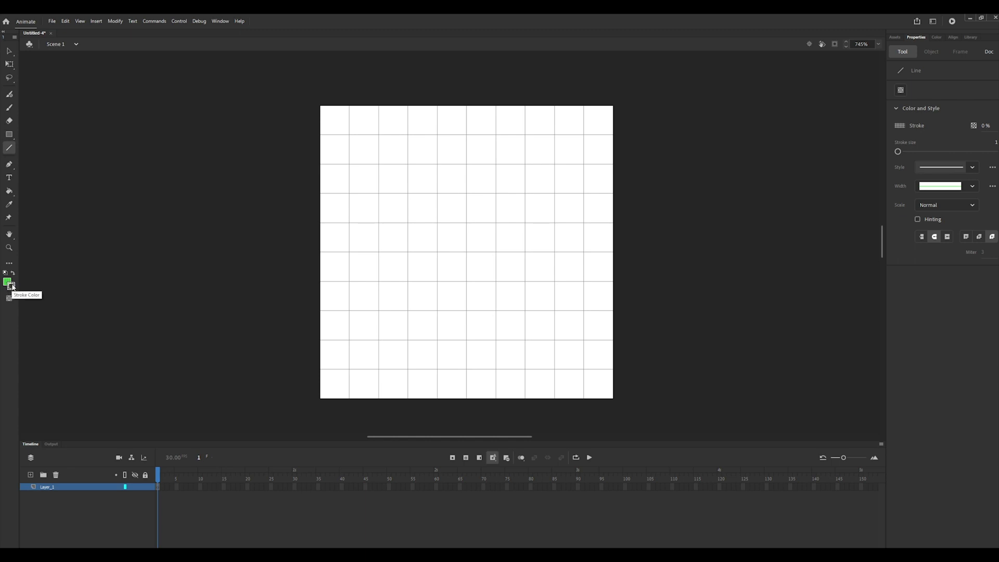
click(14, 274)
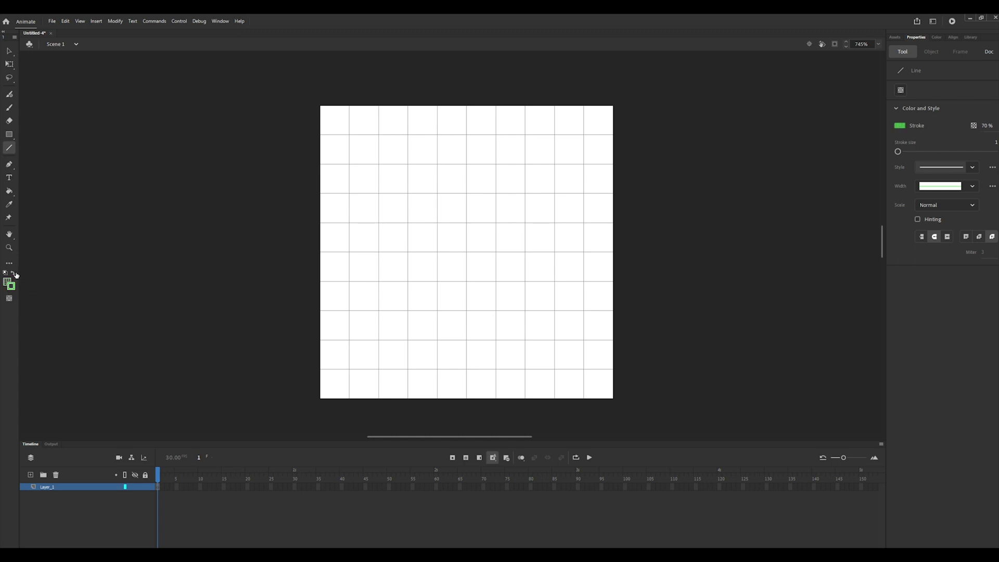
click(15, 274)
click(15, 274)
drag(466, 134, 469, 195)
Rename the layer holding the upper crosshair line as Cross_Top
double_click(52, 487)
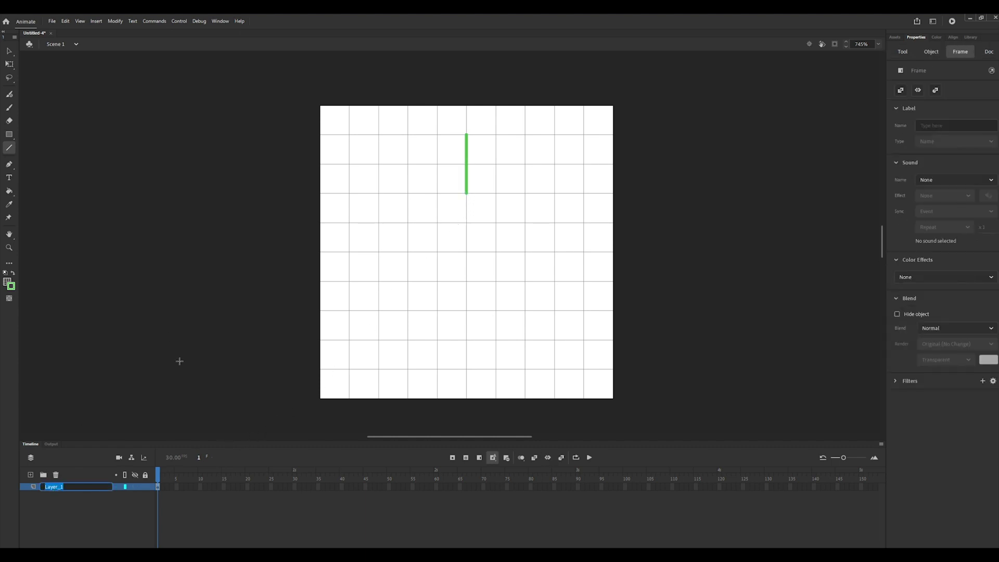
text(Cross_Top)
key(Return)
Add a layer named Cross_Bottom and draw a vertical green line two grid squares long on it near the stage's bottom centre
click(30, 475)
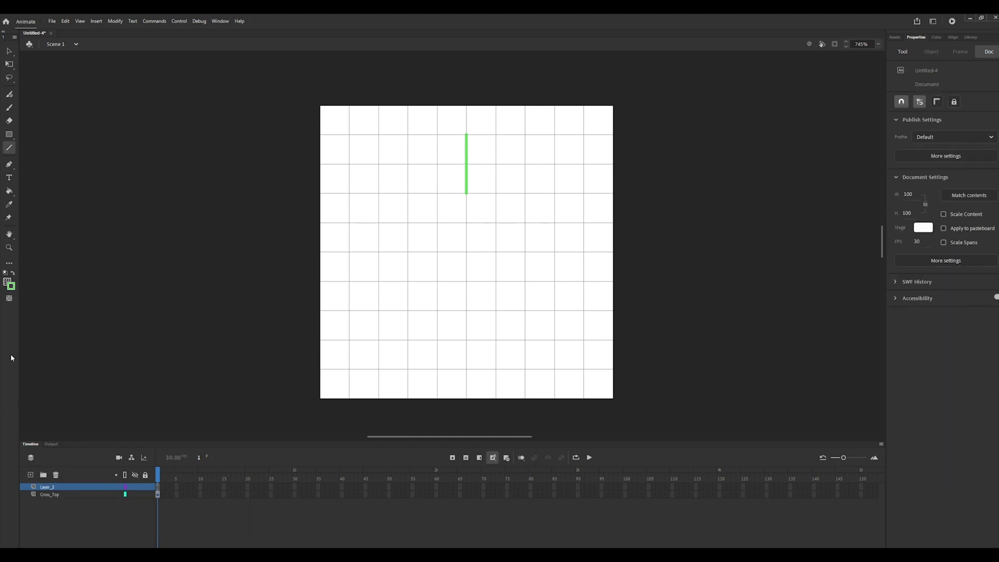
double_click(48, 488)
text(Cross)
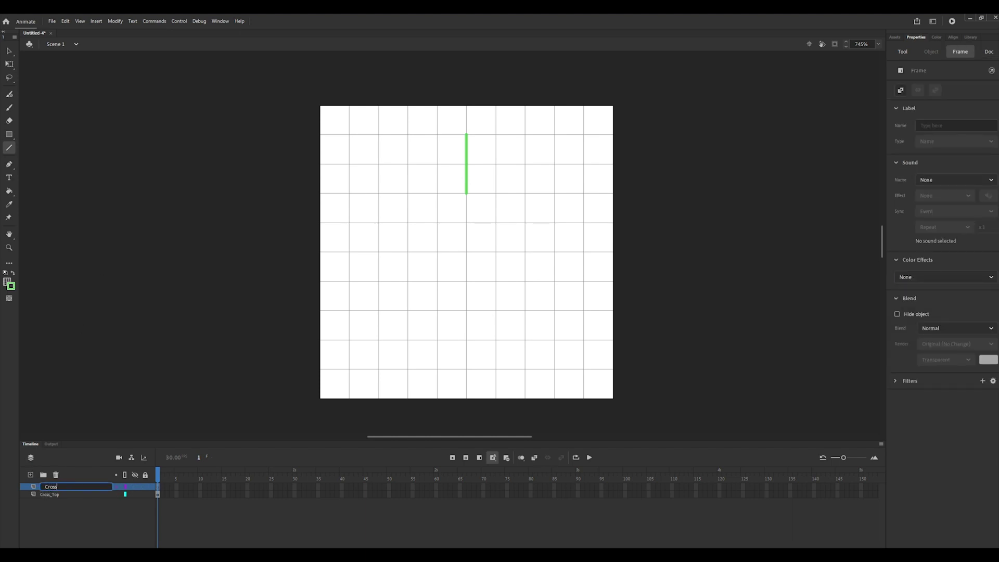
text(_Bottom)
key(Return)
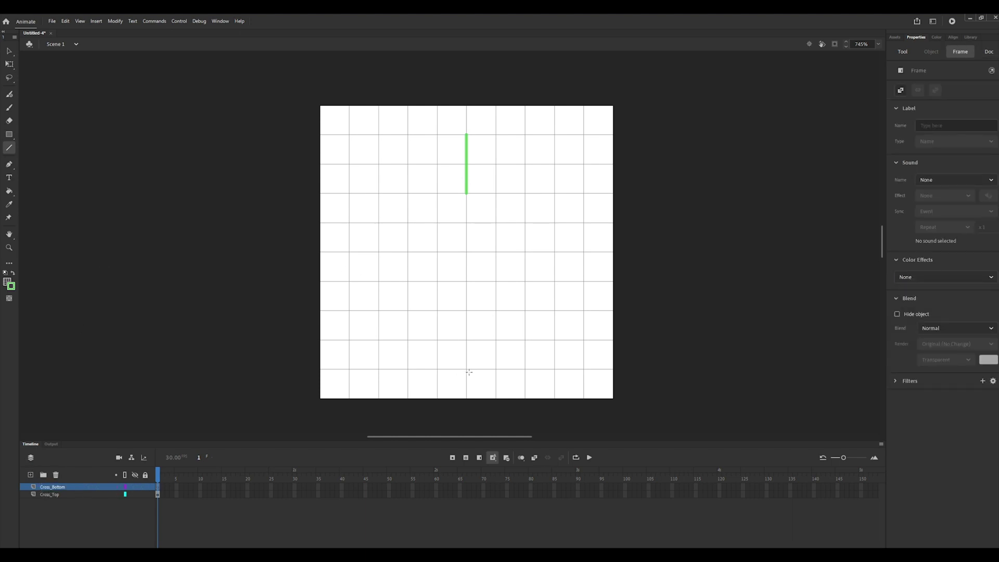
drag(469, 372, 466, 310)
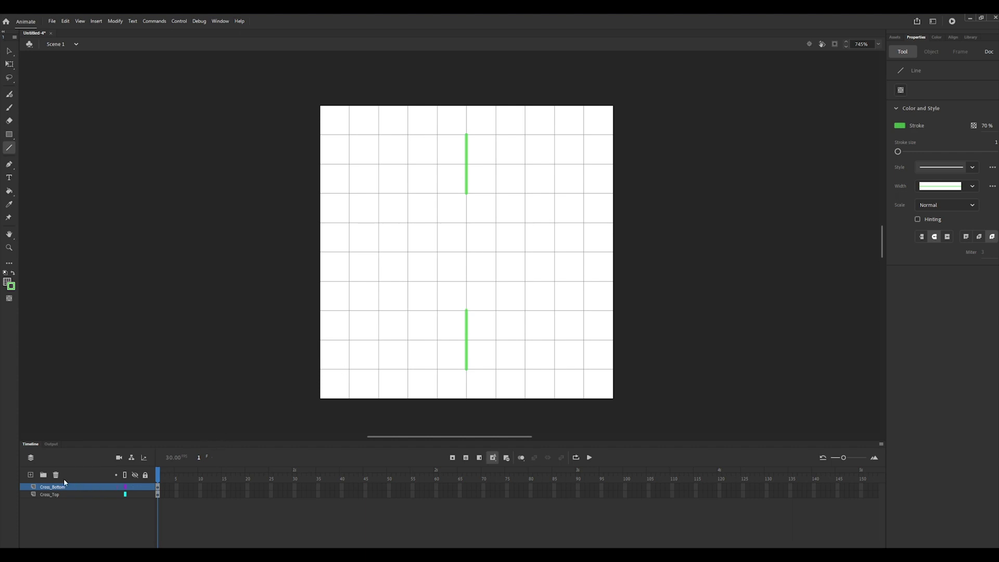
Add a layer named Cross_Left and draw a horizontal green line two grid squares long on it near the stage's left-hand edge, vertically centred
click(30, 475)
double_click(43, 489)
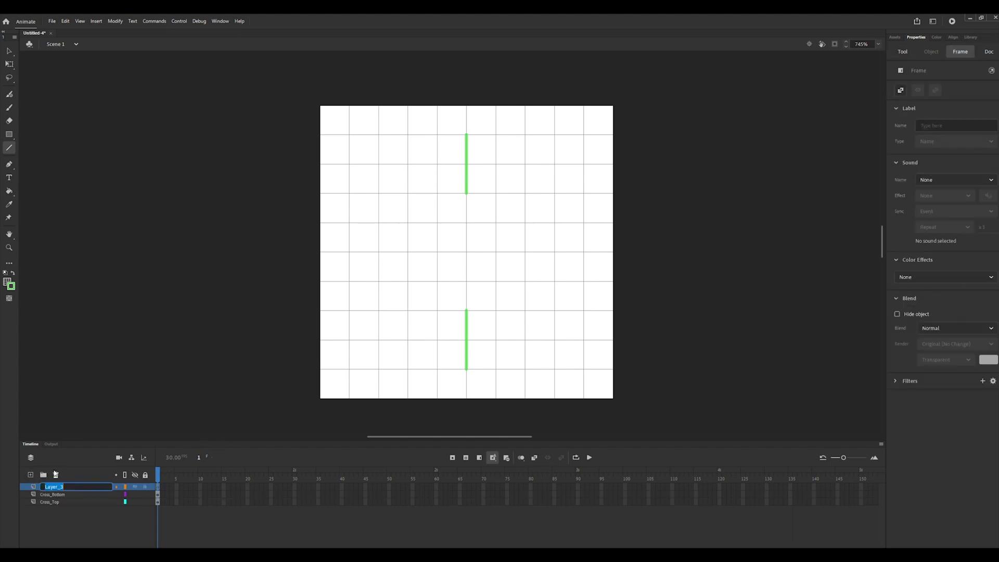
text(Cross_Left)
key(Return)
drag(349, 252, 409, 252)
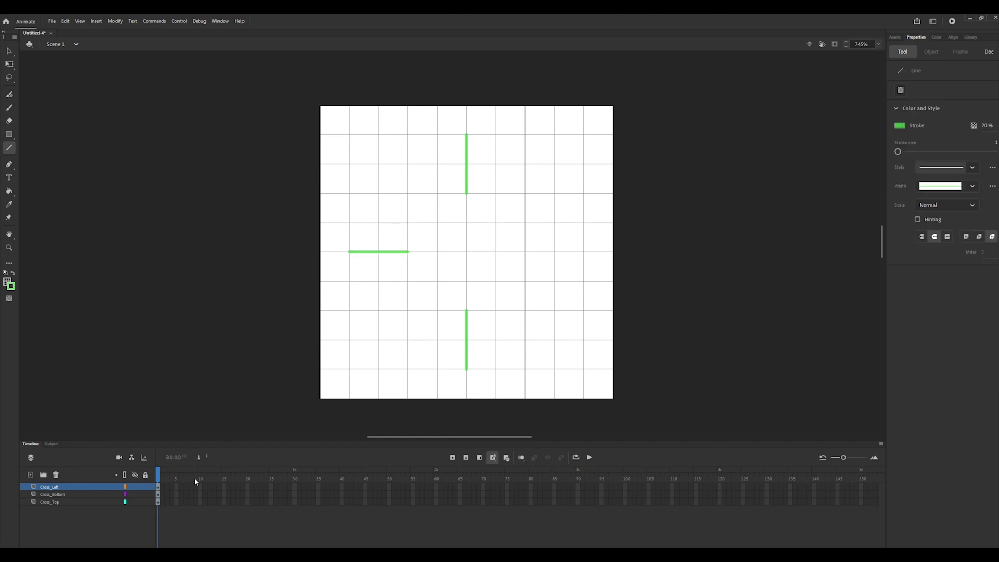
Add a layer named Cross_Right and draw a matching horizontal line two grid squares long on it near the stage's opposite side
click(30, 474)
double_click(47, 487)
text(Cross_Right)
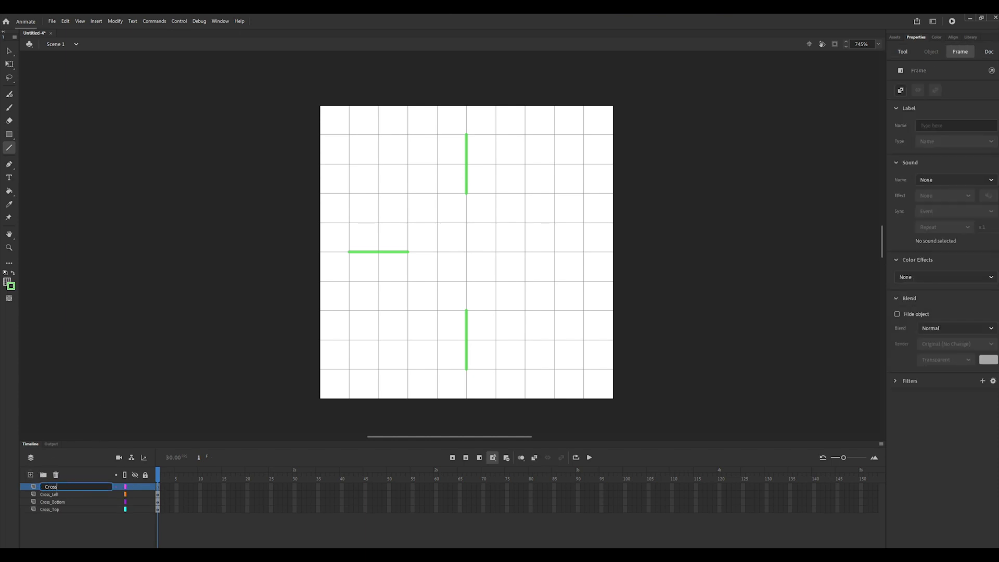
key(Return)
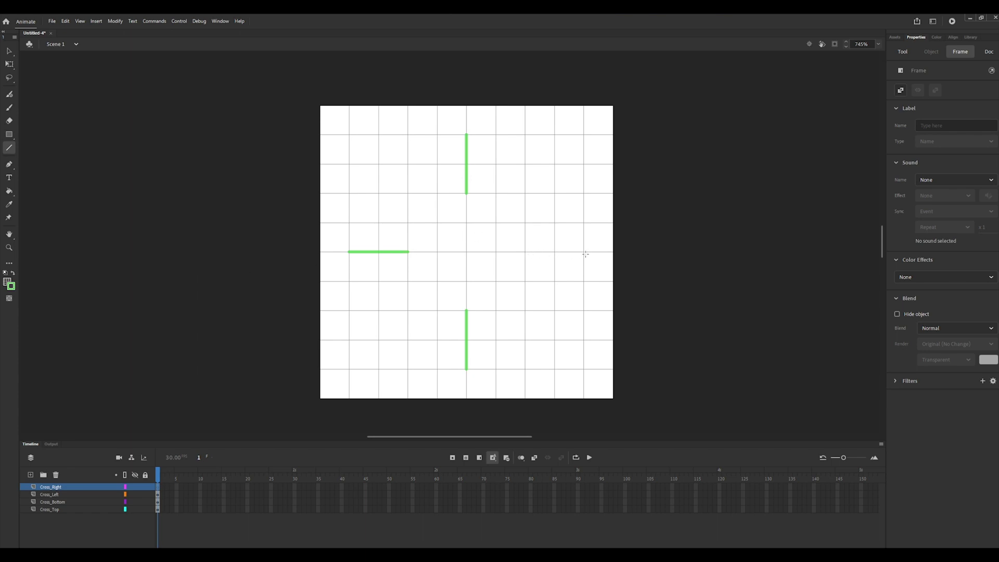
drag(585, 253, 531, 258)
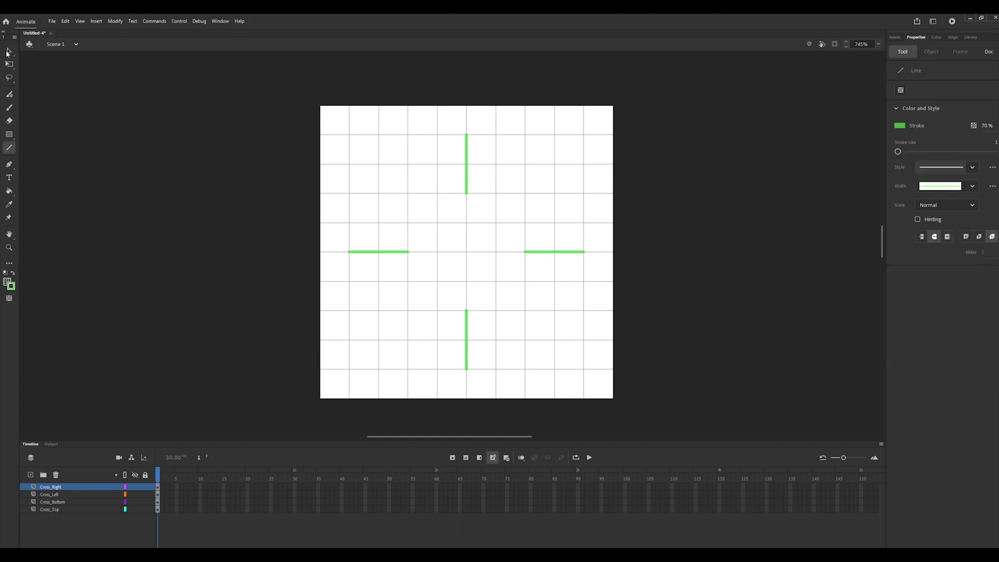
Add a layer named Cross_Circle and draw an unfilled green circle about 32 px across on it between the four lines
click(31, 476)
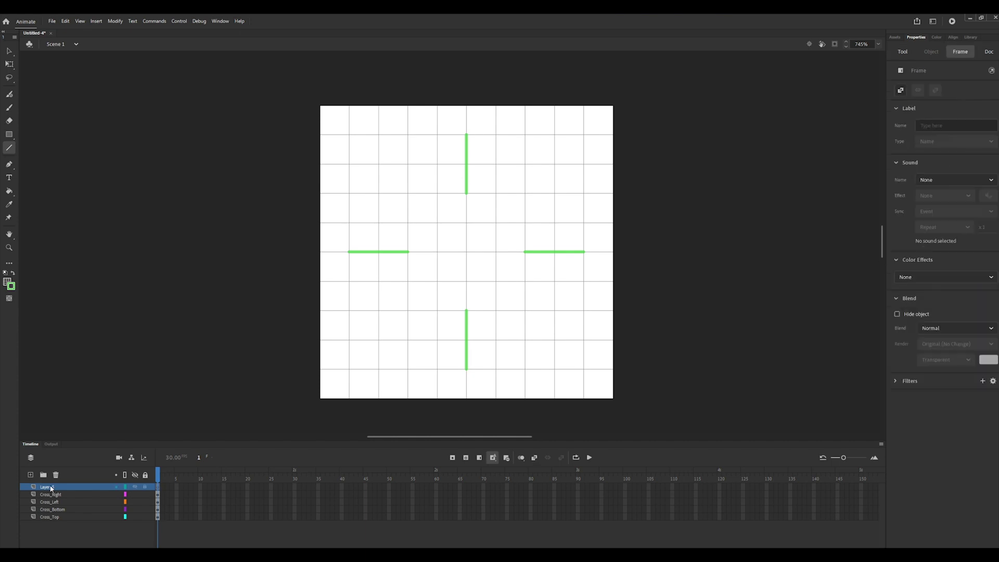
text(Cross_Circle)
key(Return)
click(9, 134)
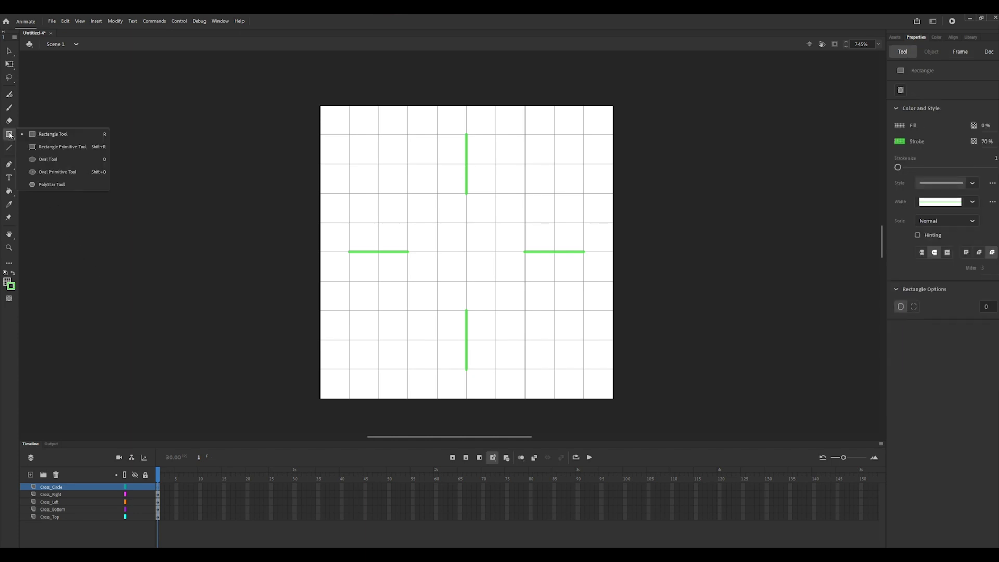
click(48, 159)
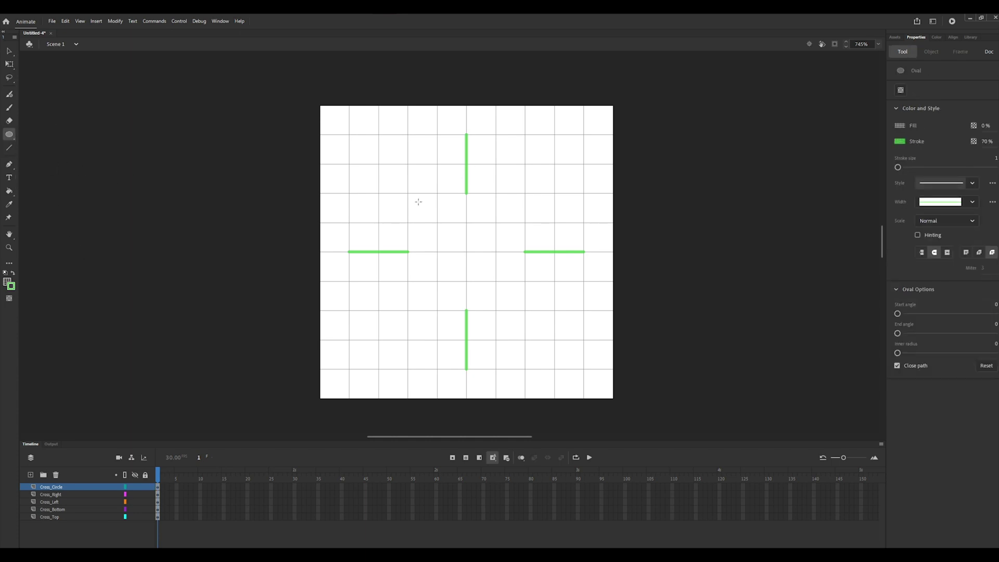
drag(416, 199, 512, 298)
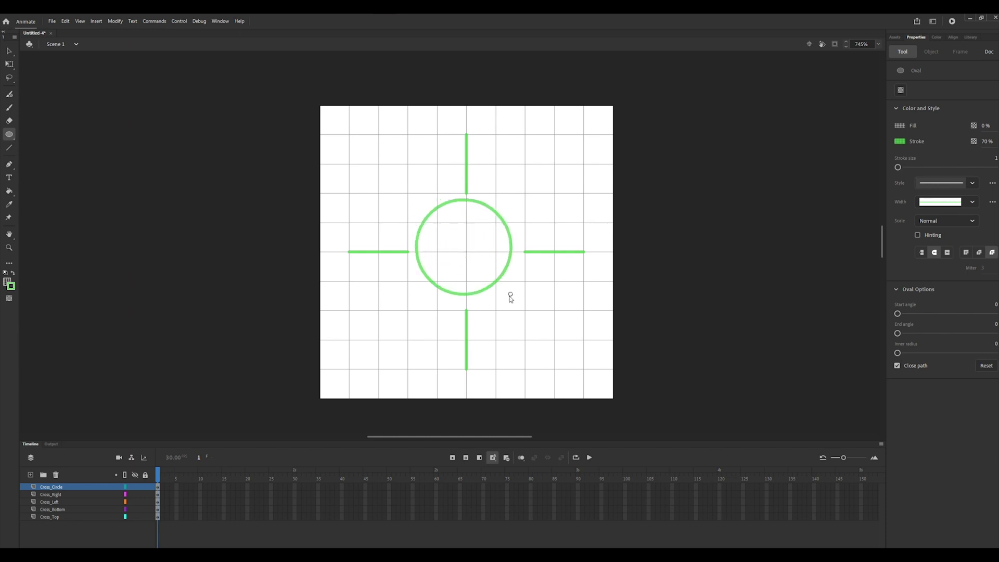
Move the circle so that it is centred on the stage between the four crosshair lines
key(v)
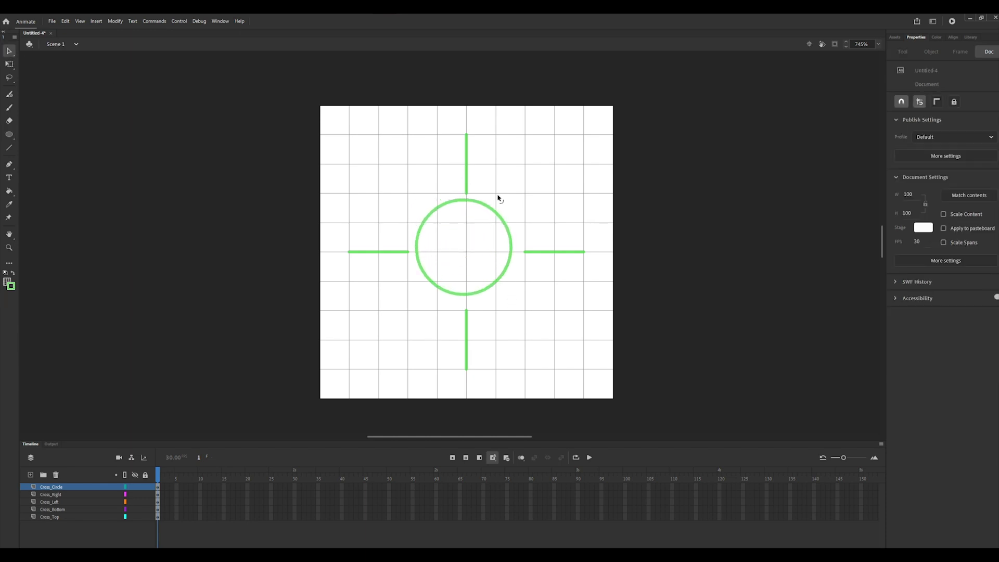
click(487, 208)
drag(487, 208, 487, 211)
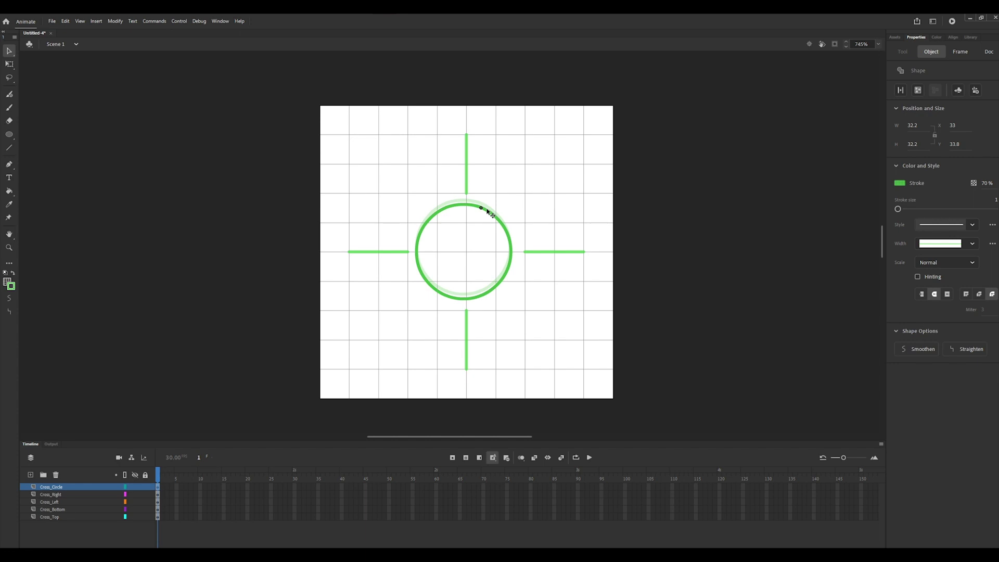
click(612, 425)
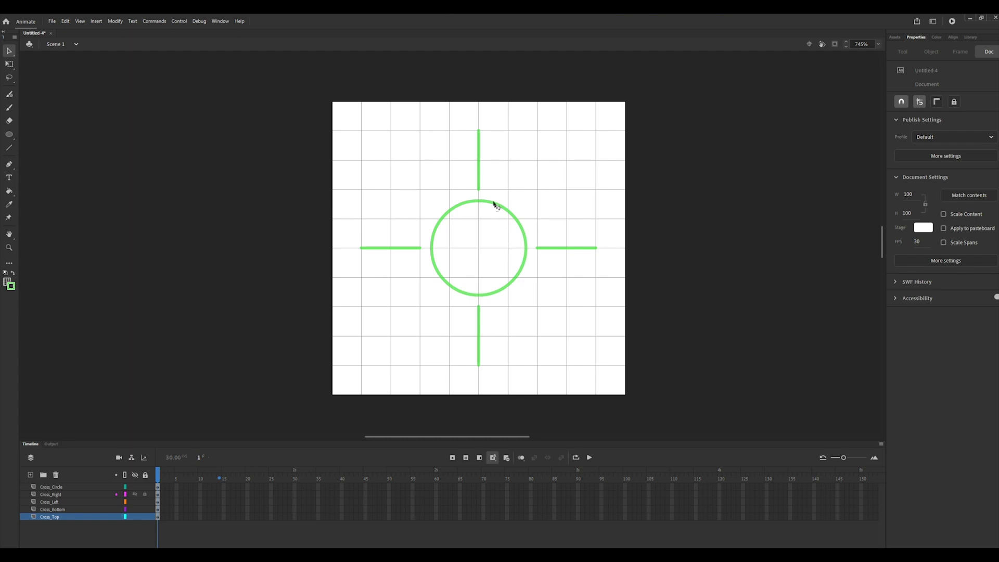
Convert the upper crosshair line to a Graphic symbol named Cross_Top
right_click(479, 169)
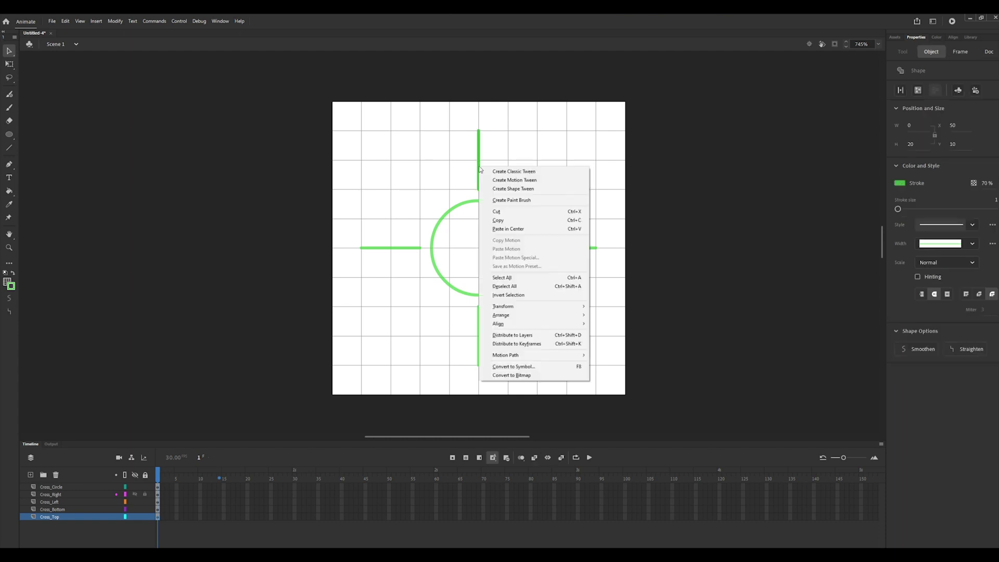
click(521, 368)
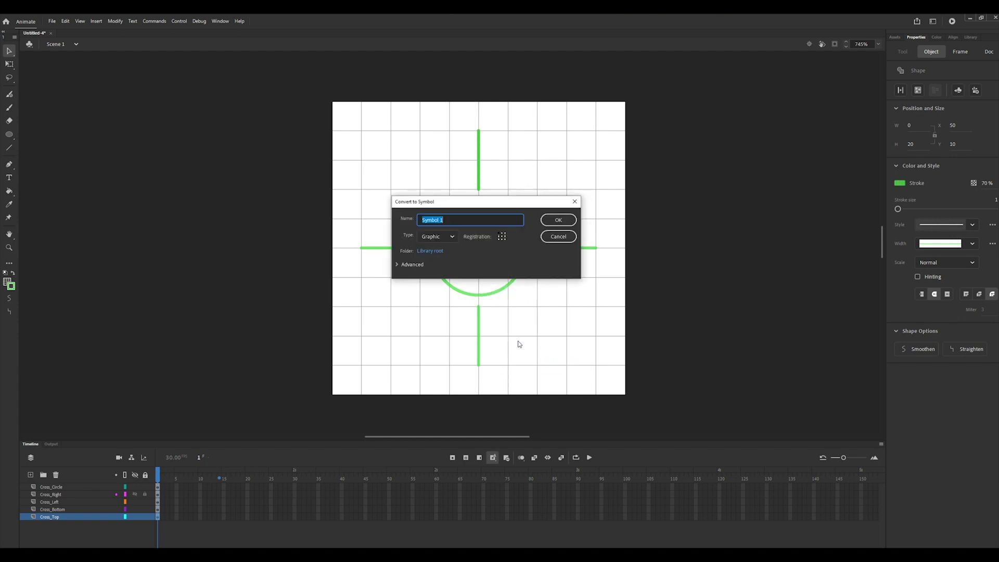
text(Cross_Top)
click(448, 237)
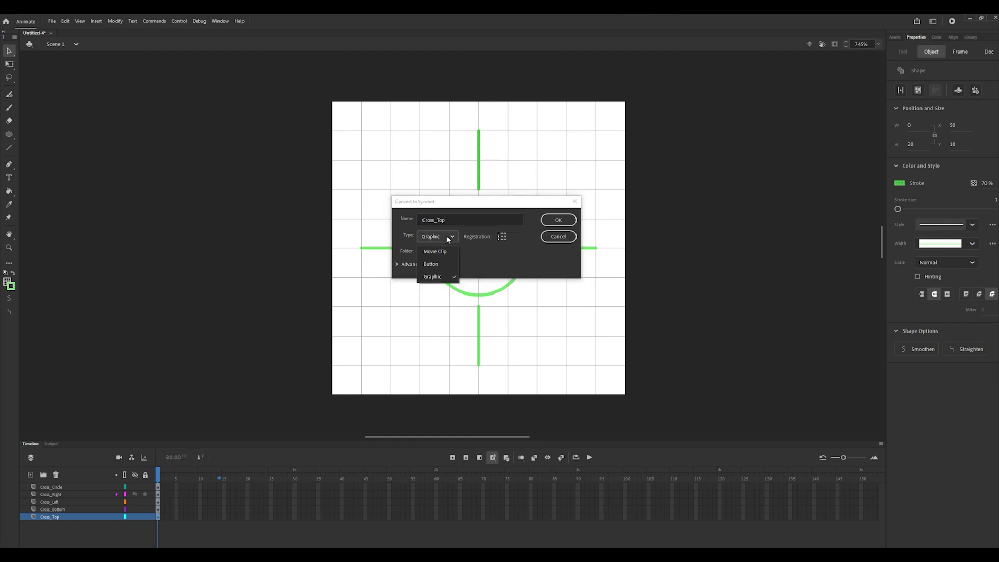
click(439, 280)
click(558, 221)
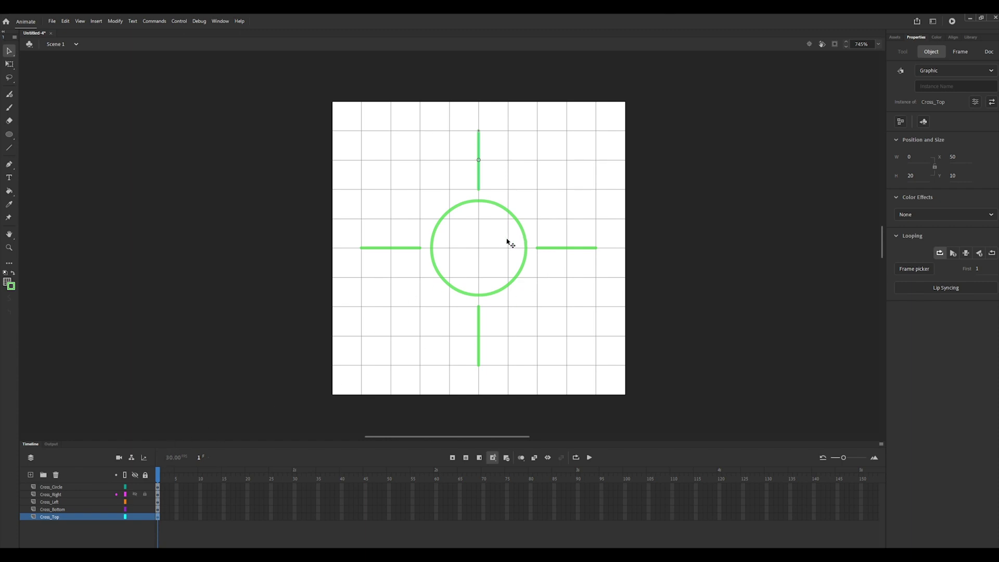
Extend the Cross_Top layer to frame 15 and create a motion tween on it
click(224, 518)
right_click(225, 518)
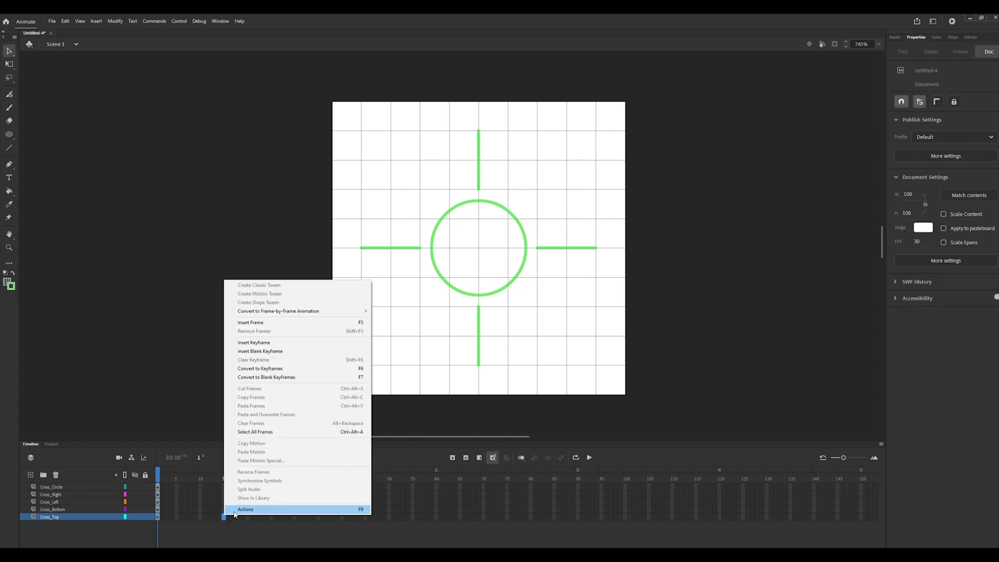
click(264, 326)
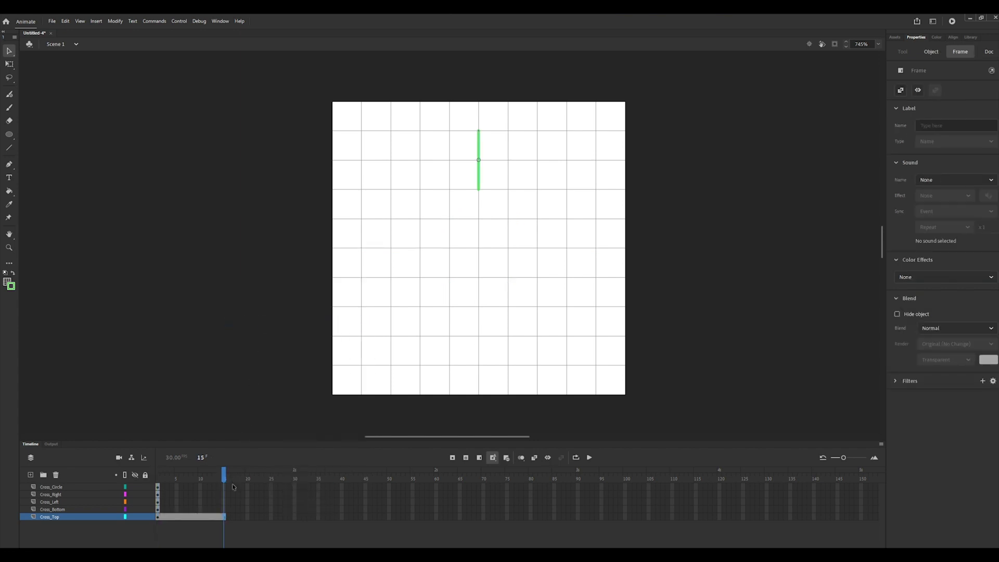
click(158, 518)
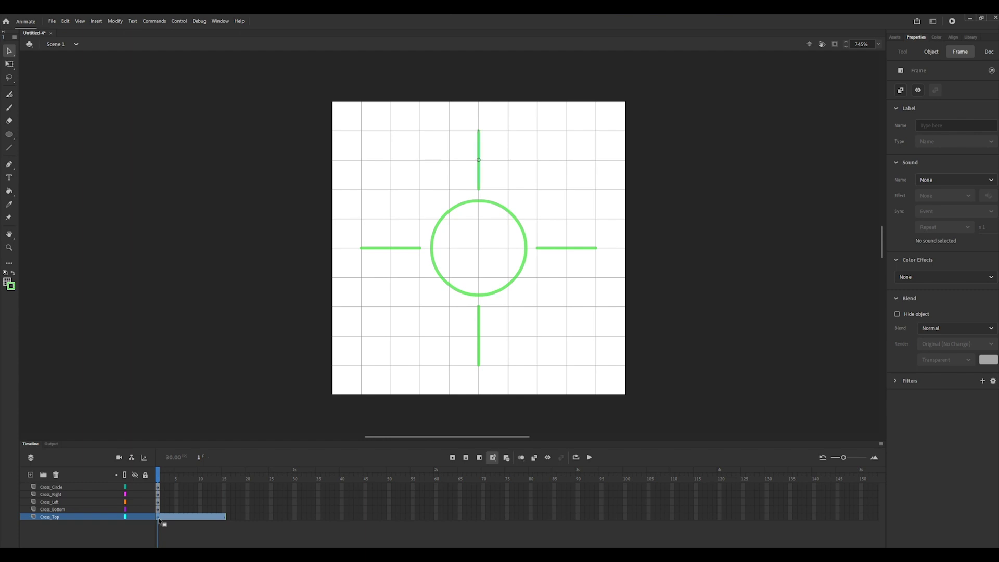
right_click(158, 518)
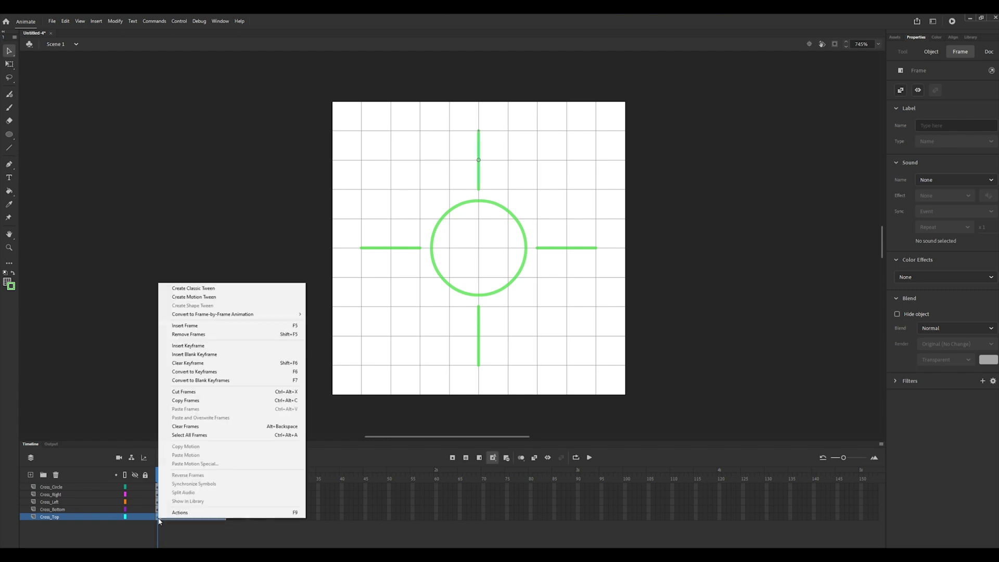
click(218, 299)
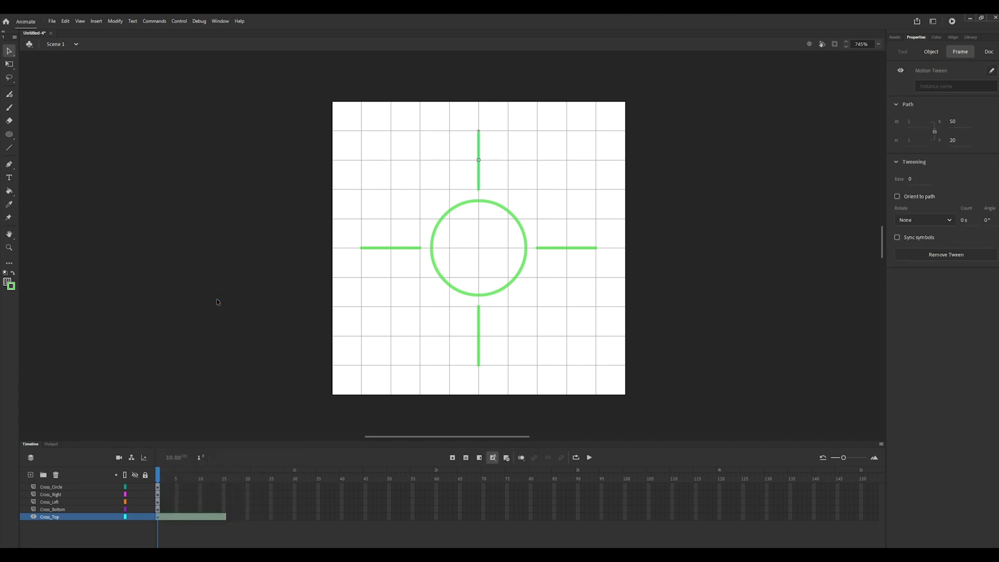
At frame 15, move the upper line down towards the centre to a Y position of about 27, and preview the tween
click(226, 479)
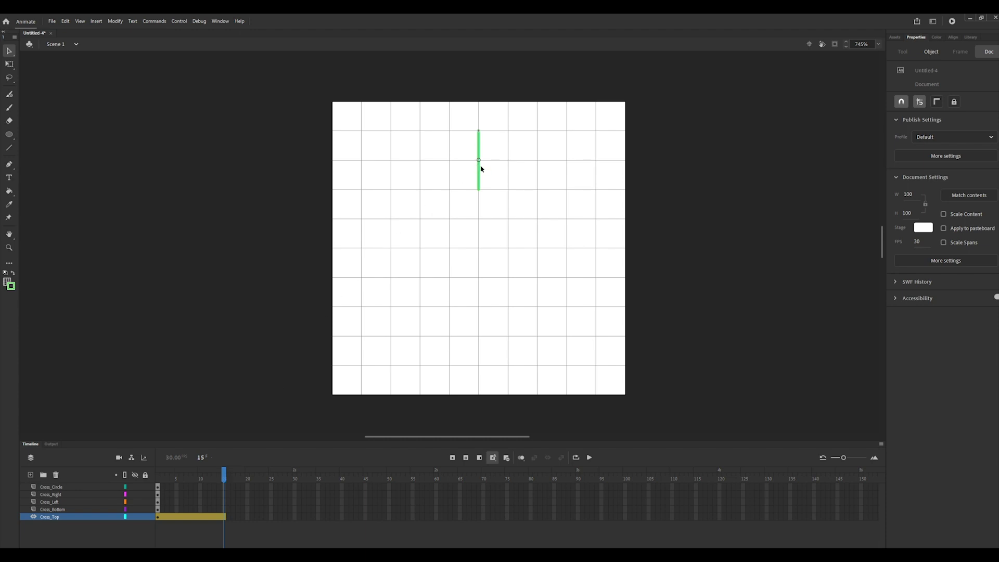
drag(485, 173, 481, 220)
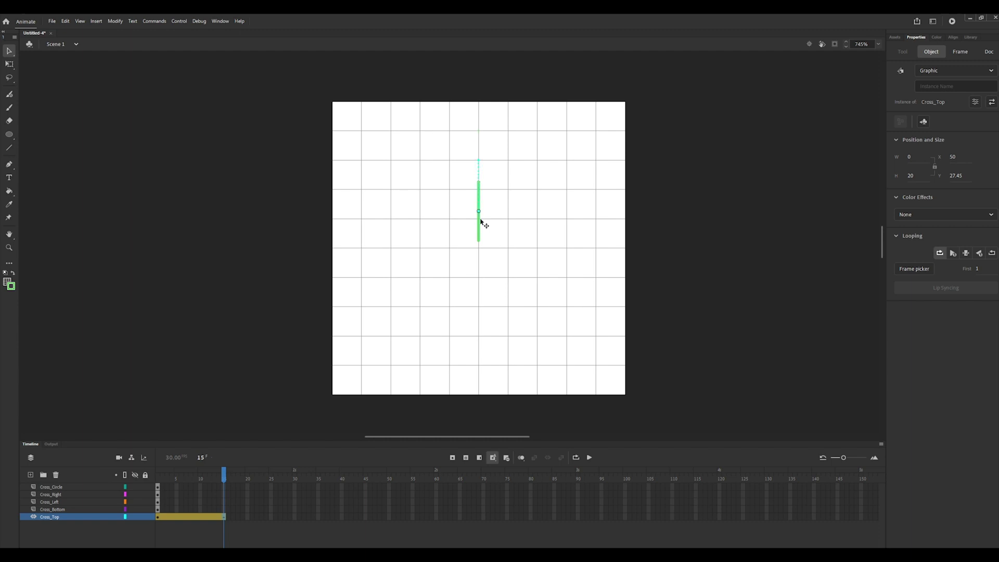
mouse_move(224, 473)
mouse_down()
mouse_move(157, 486)
mouse_move(217, 491)
mouse_up()
key(Return)
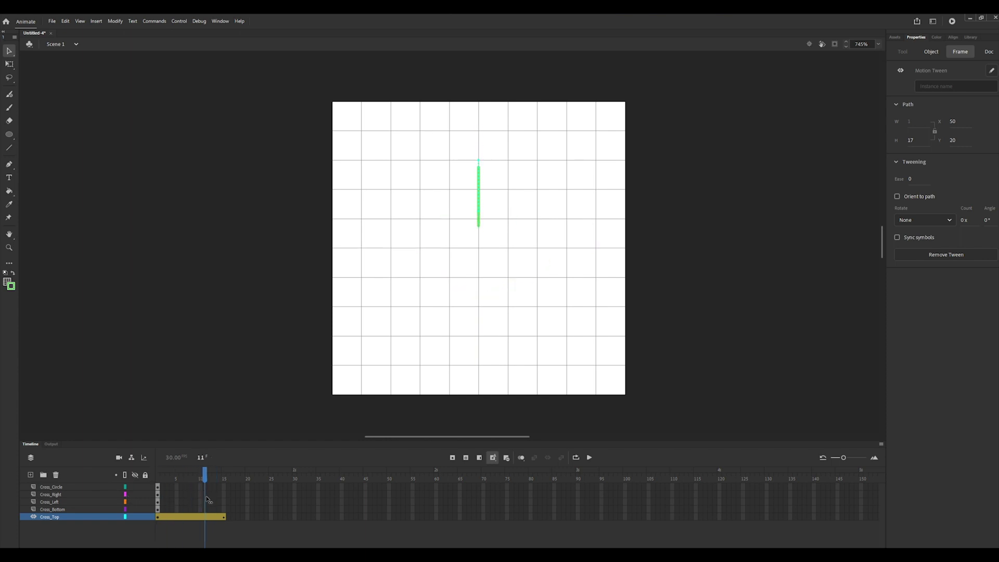
key(Return)
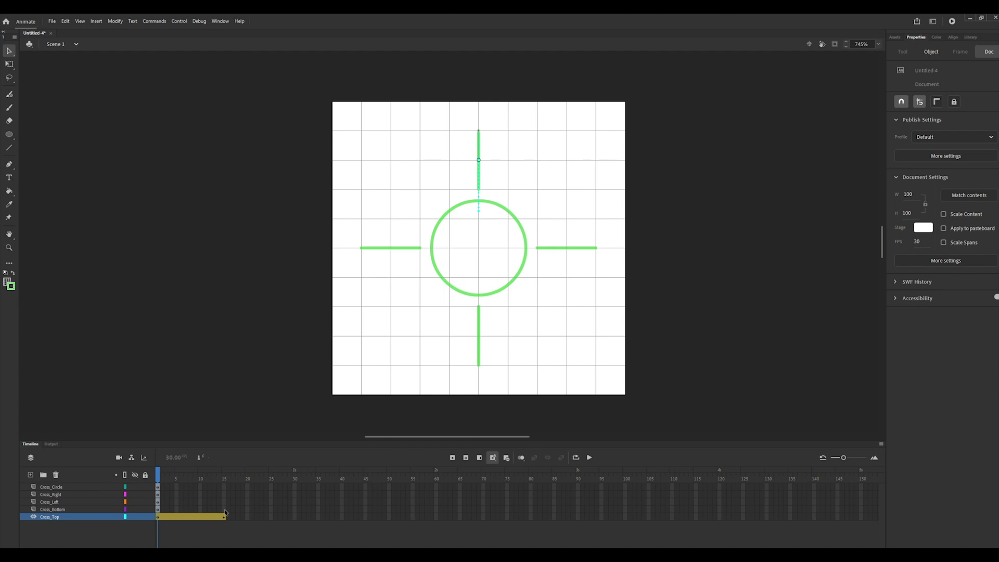
Convert the lower crosshair line to a Graphic symbol named Cross_Bottom
click(107, 510)
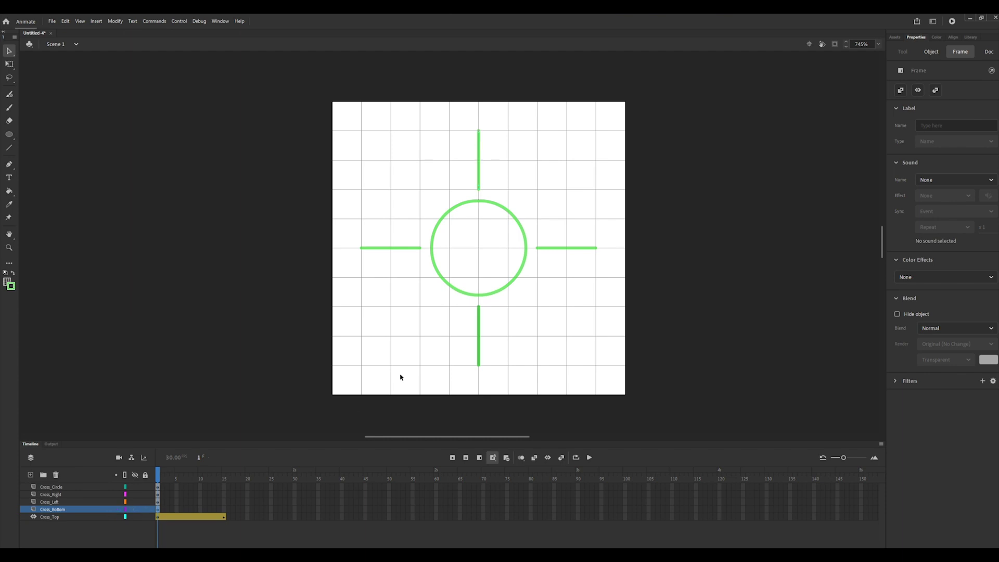
right_click(479, 331)
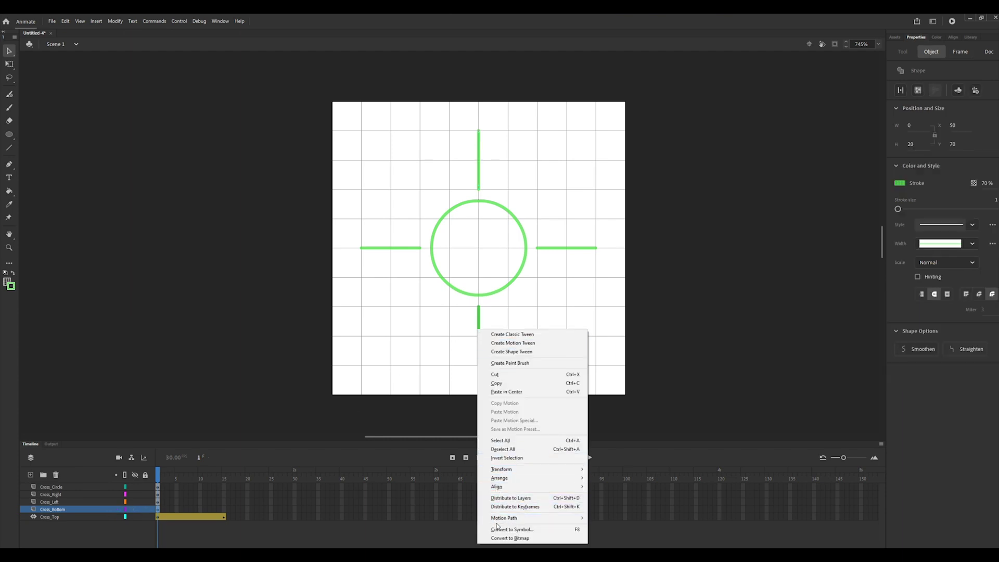
click(512, 530)
text(C)
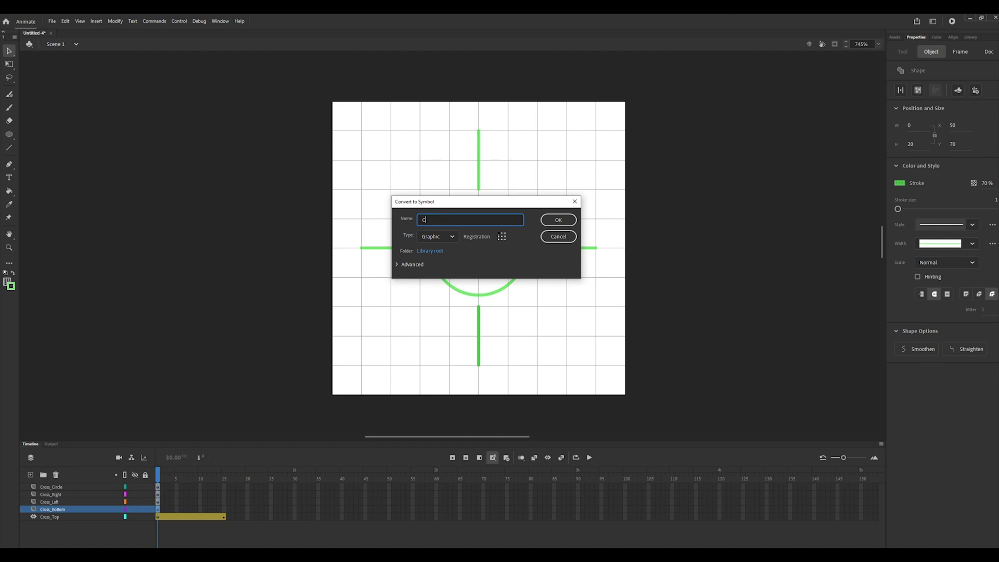
text(ross_Bottom)
key(Return)
Extend the Cross_Bottom layer to frame 15 and create a motion tween on it
click(225, 509)
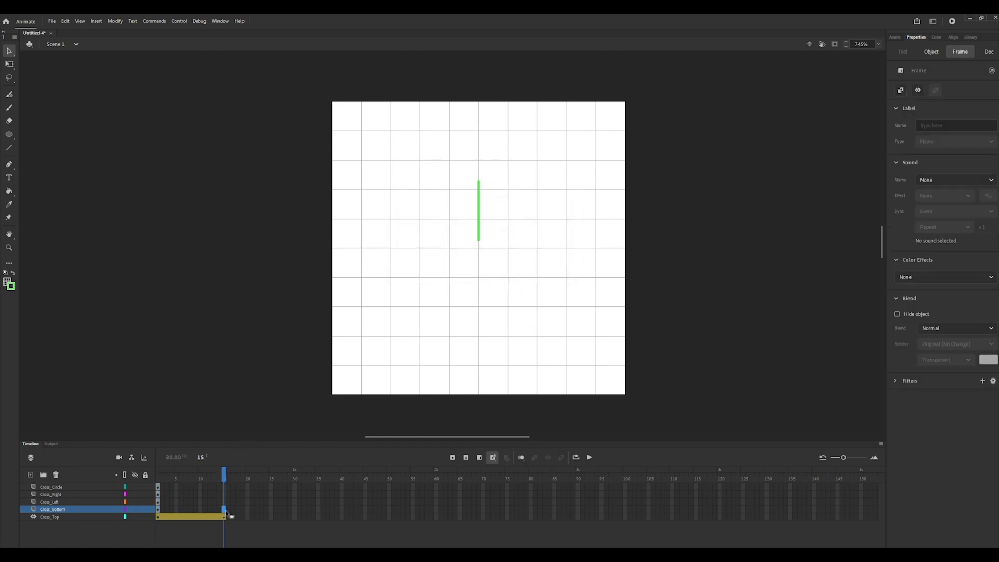
right_click(225, 512)
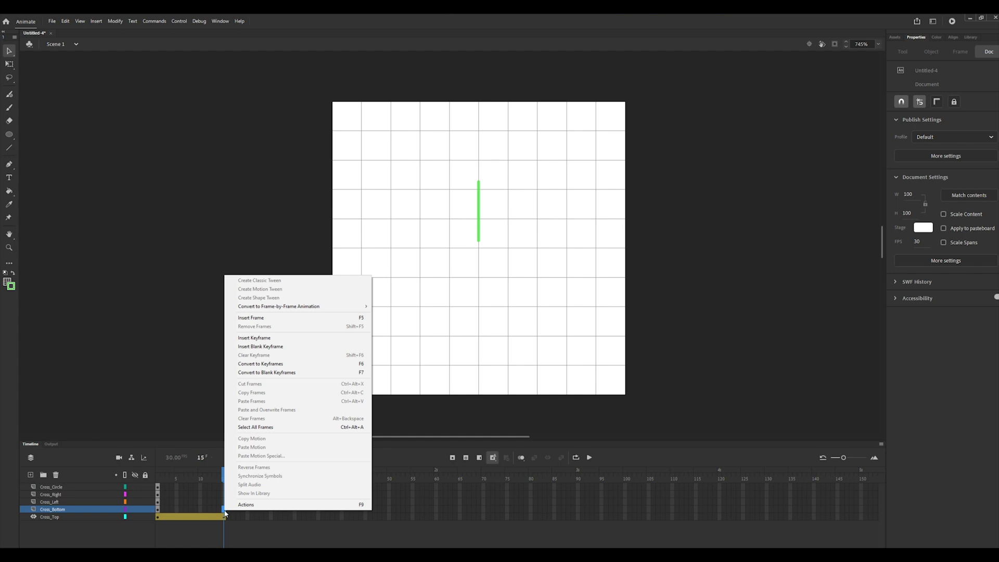
click(253, 318)
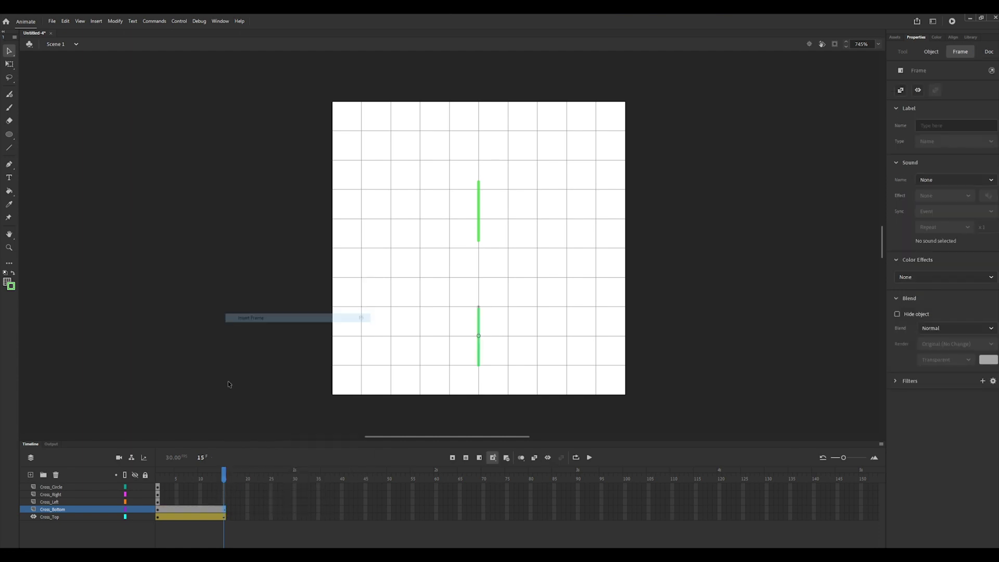
click(158, 514)
right_click(158, 513)
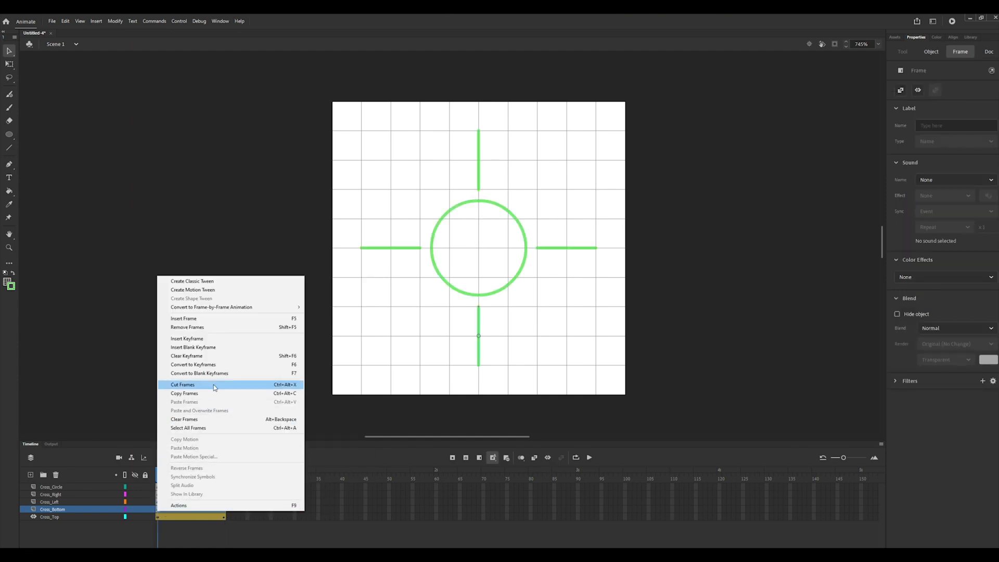
click(211, 292)
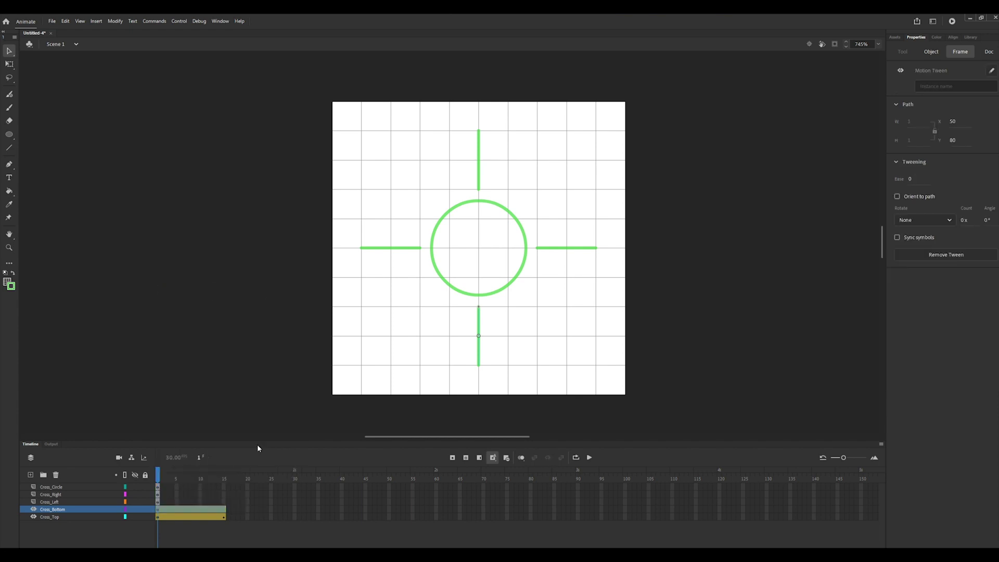
At frame 15, move the lower line up towards the centre to a Y position of about 53
click(223, 494)
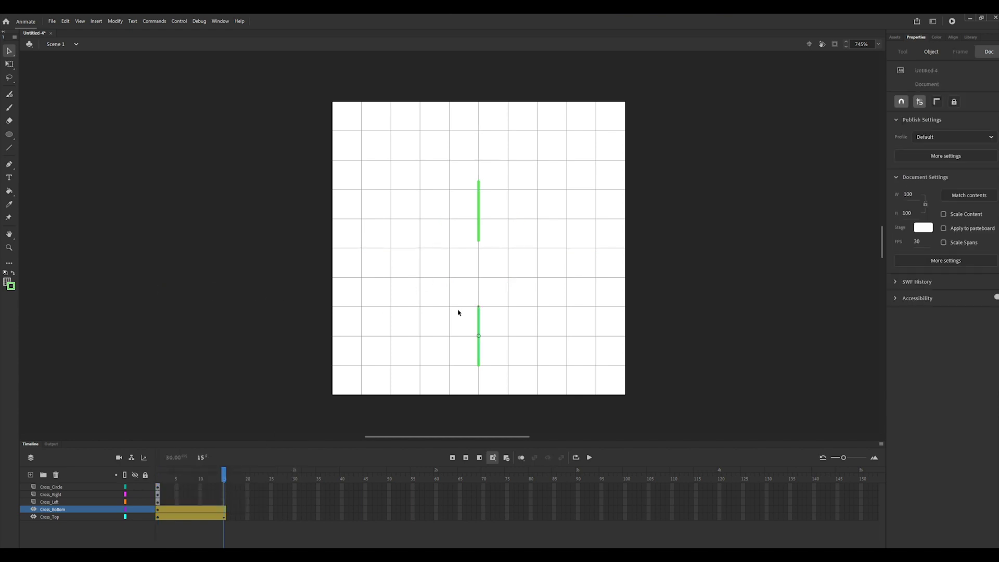
drag(480, 319, 479, 266)
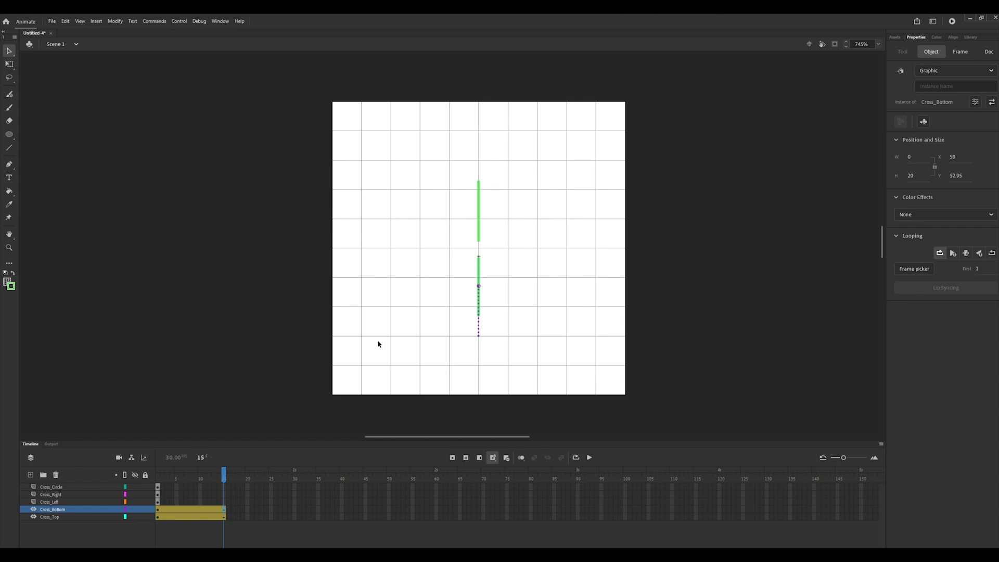
Motion-tween the Cross_Left layer over 15 frames, moving the left line inward to an X position of about 28 at frame 15
drag(229, 473, 157, 473)
click(224, 502)
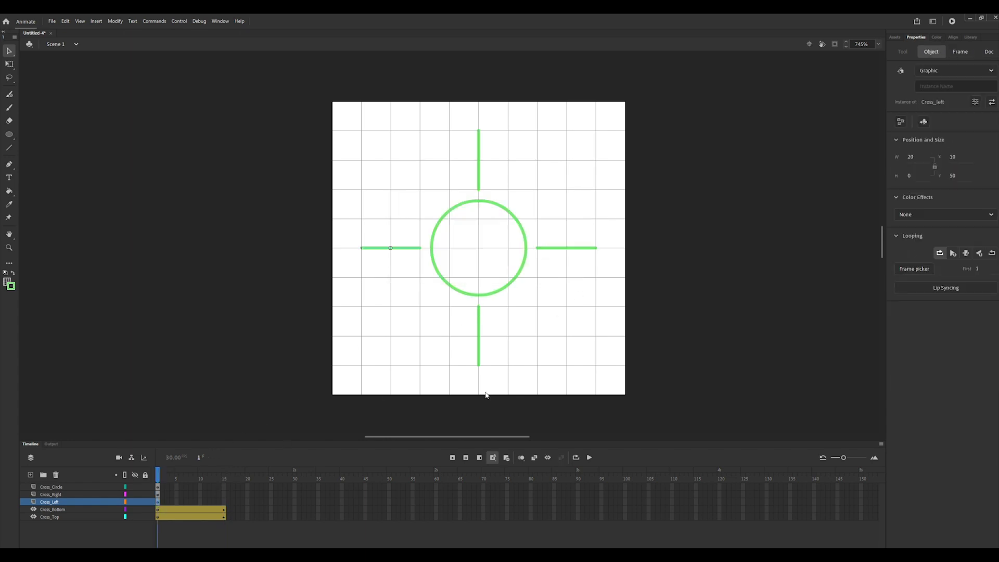
right_click(225, 502)
click(257, 311)
right_click(165, 502)
click(245, 375)
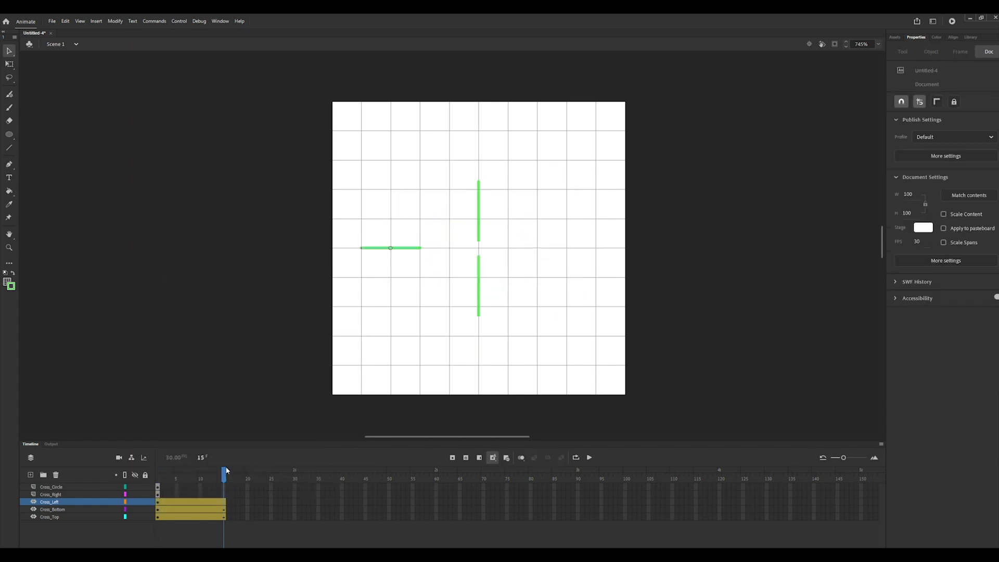
drag(418, 248, 468, 249)
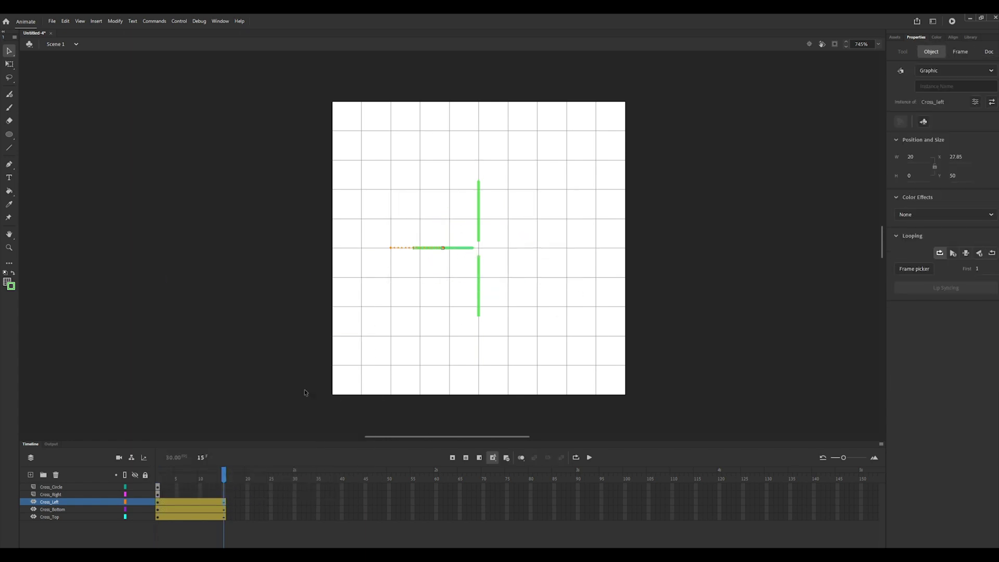
Convert the right crosshair line to a Graphic symbol named Cross_right
click(157, 494)
right_click(553, 251)
click(573, 449)
text(Cross_right)
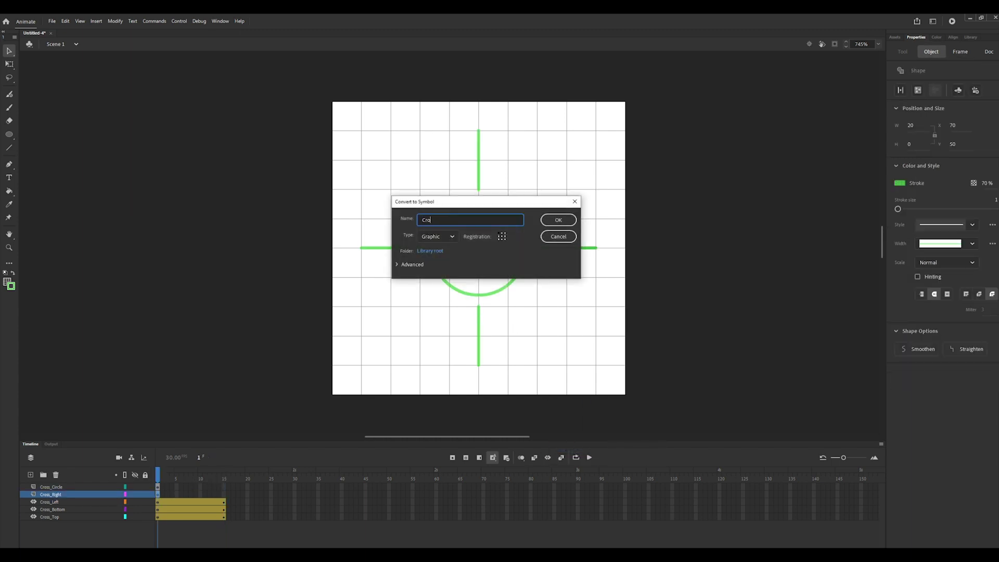
key(Return)
Extend the Cross_Right layer to frame 15 and create a motion tween on it
right_click(224, 495)
click(257, 311)
right_click(158, 494)
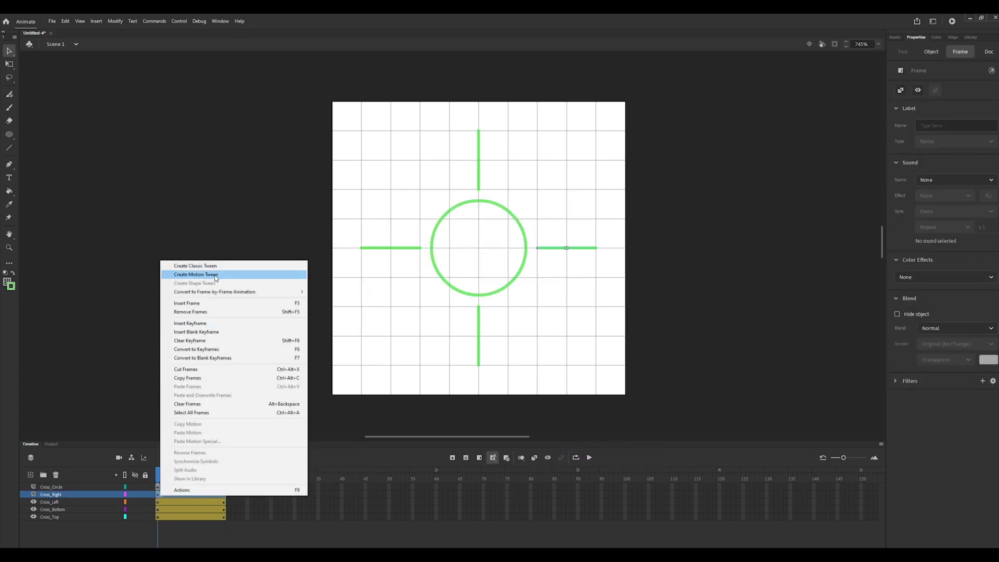
click(188, 266)
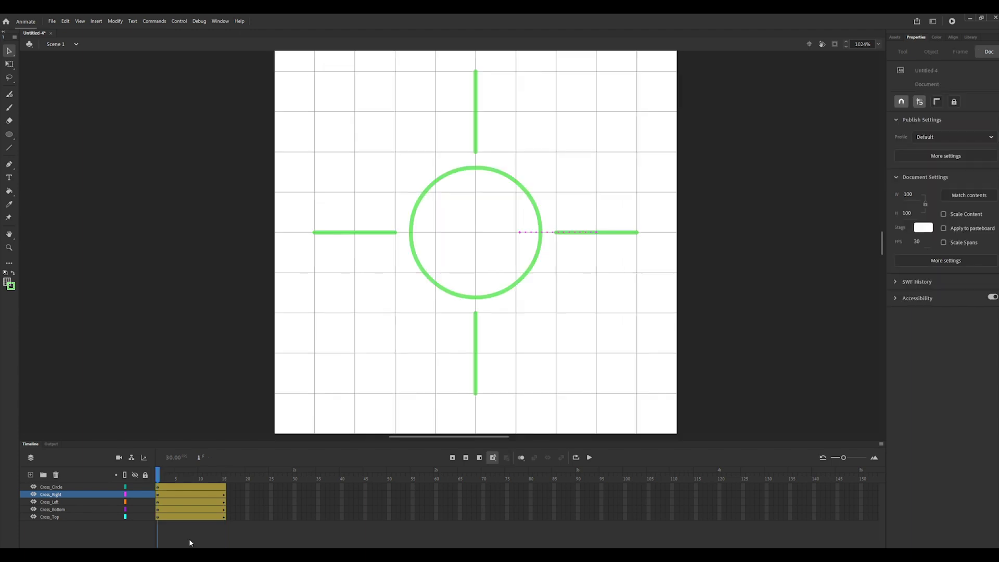
Scrub through the 15 frames and test the movie to check the inward crosshair animation
drag(160, 472, 223, 458)
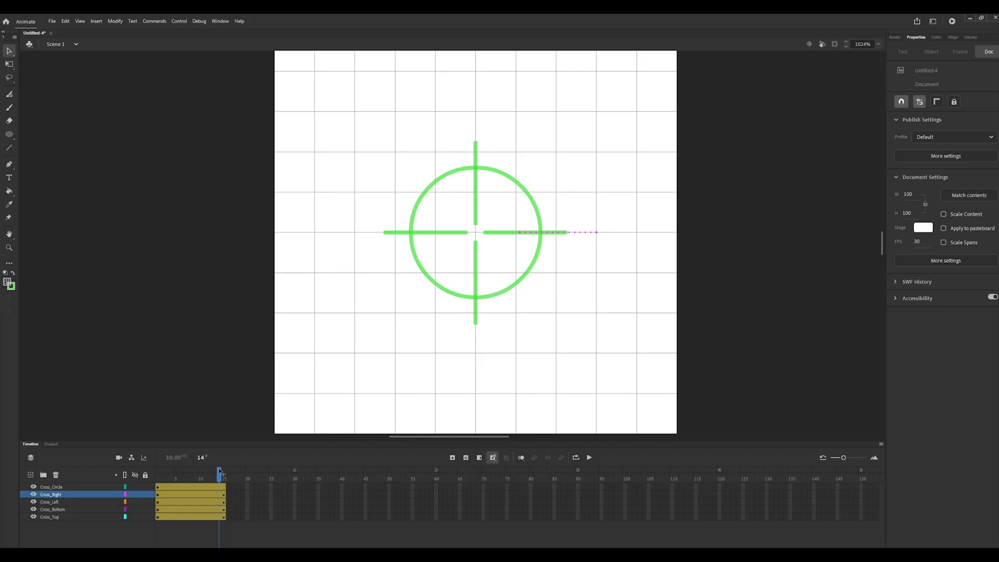
drag(224, 457, 144, 458)
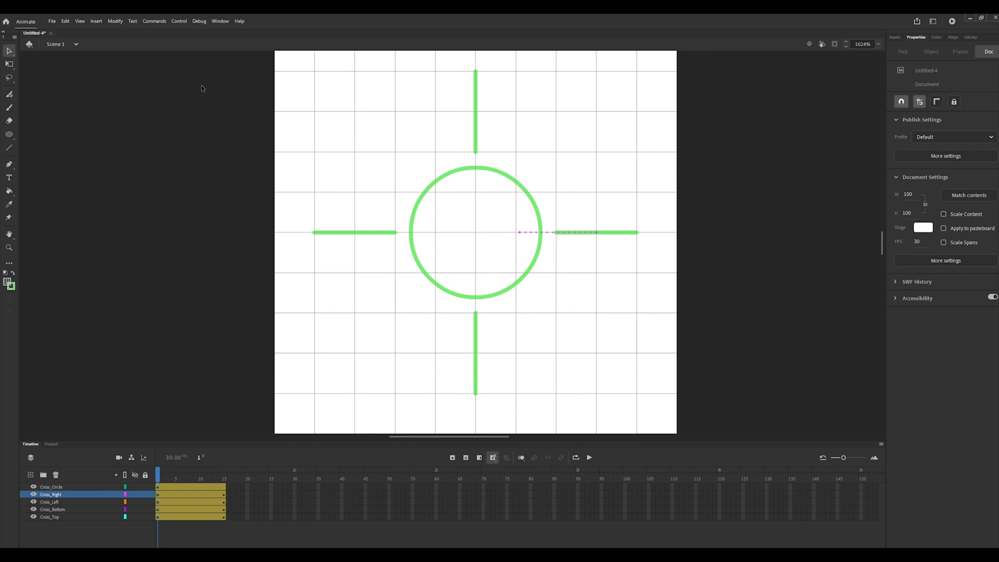
click(178, 21)
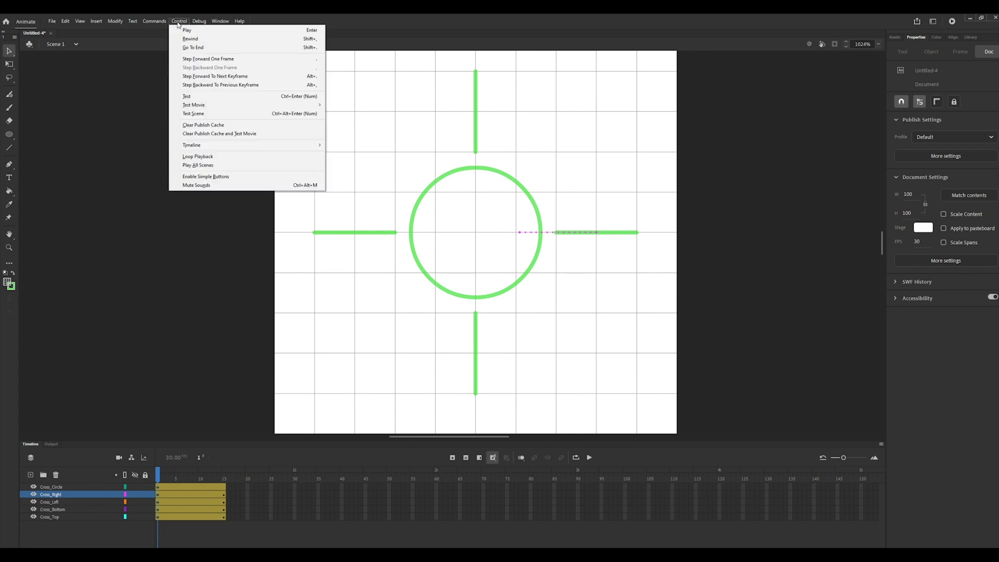
click(188, 96)
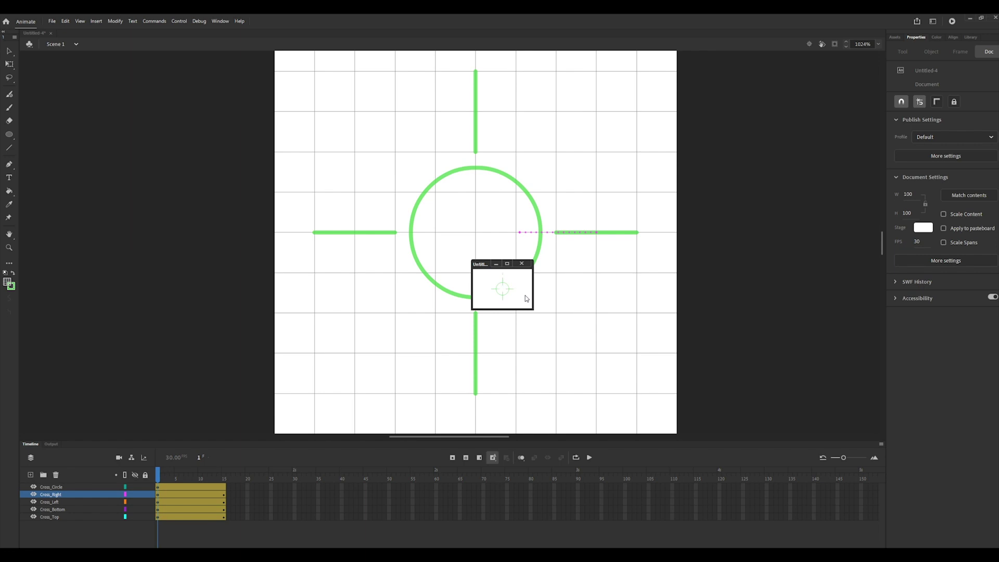
click(521, 263)
Add a new layer above Cross_Circle and name it AS
click(32, 477)
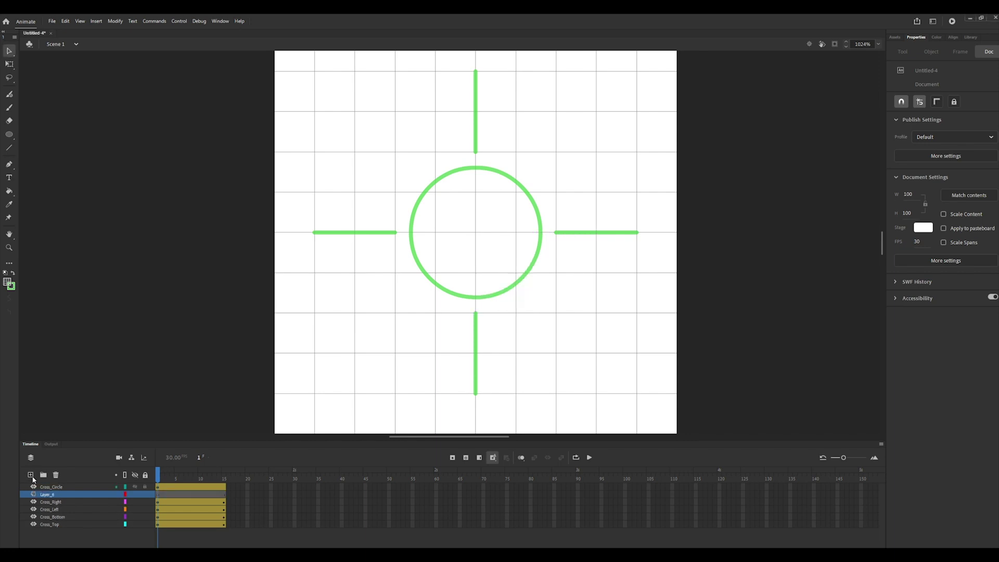
click(44, 495)
drag(45, 495, 50, 489)
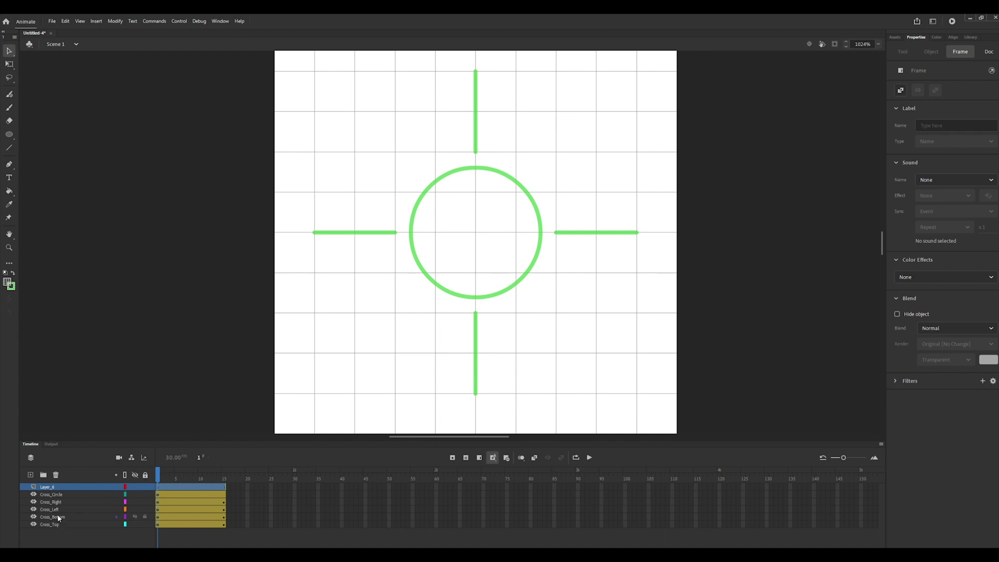
double_click(52, 487)
text(AS)
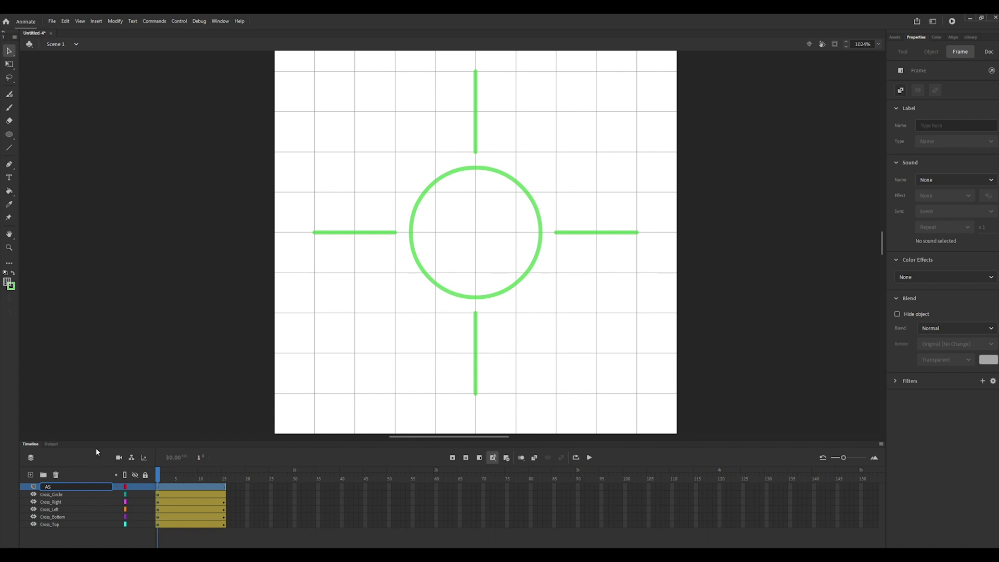
key(Return)
key(Escape)
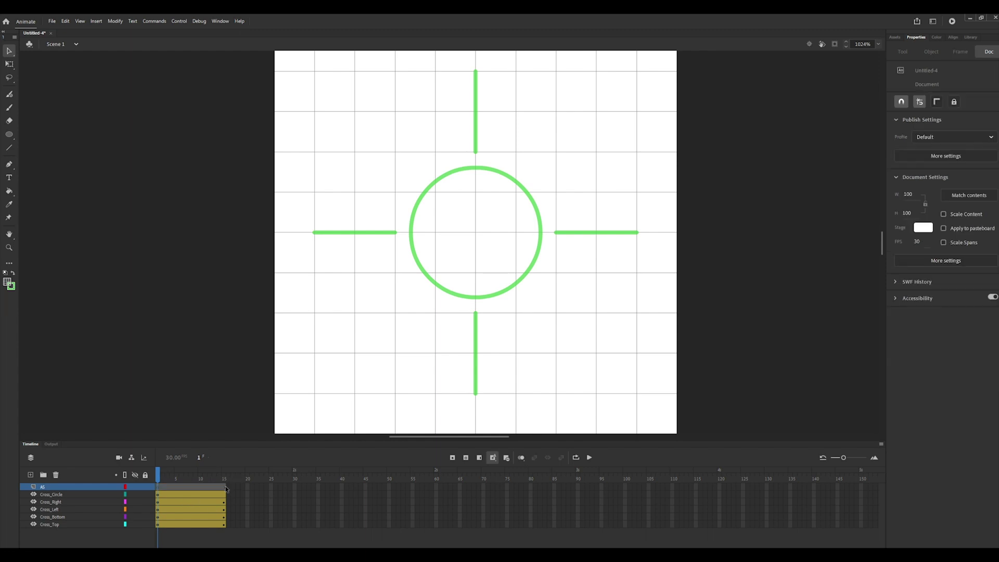
Insert a keyframe at frame 15 of the AS layer
click(225, 487)
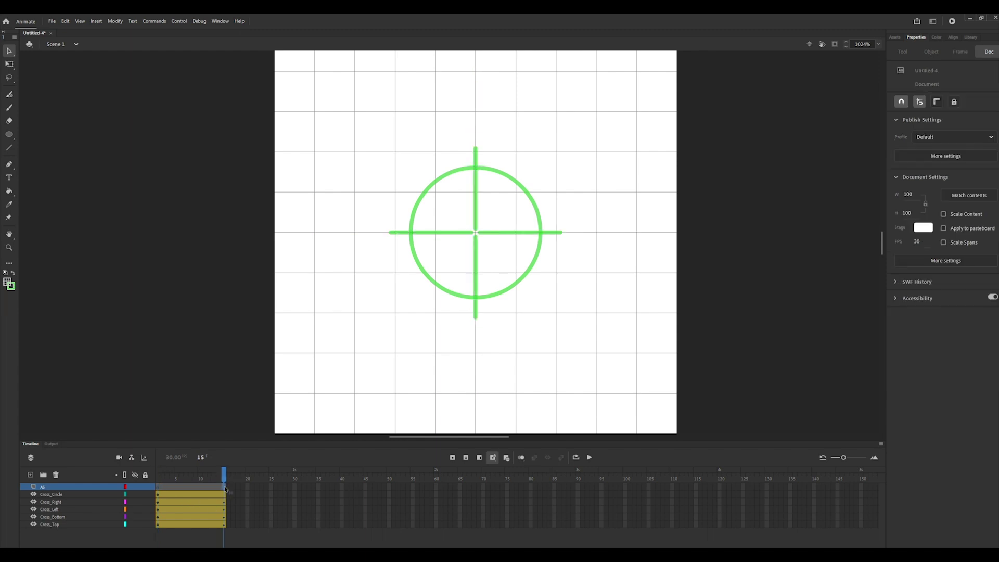
right_click(225, 489)
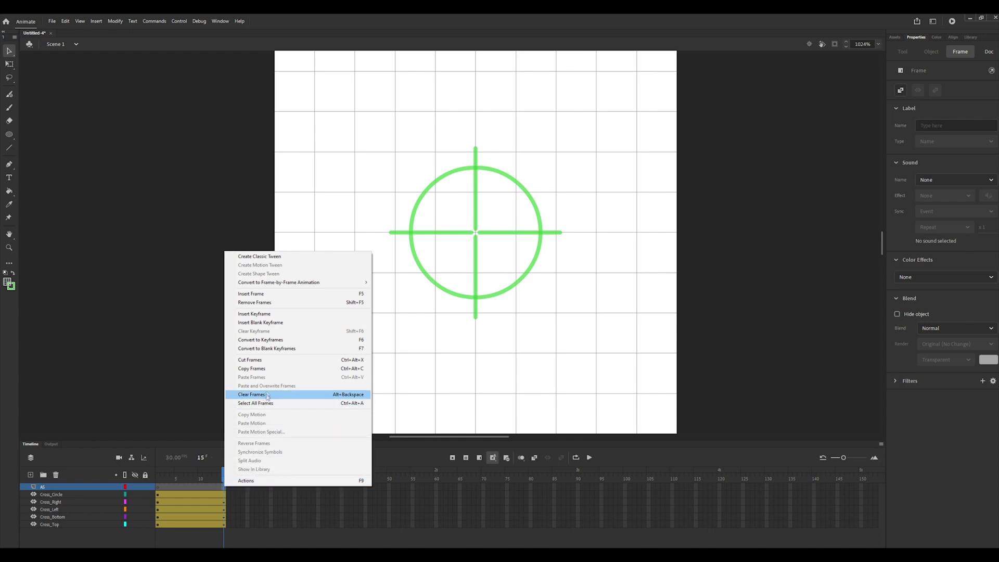
click(264, 317)
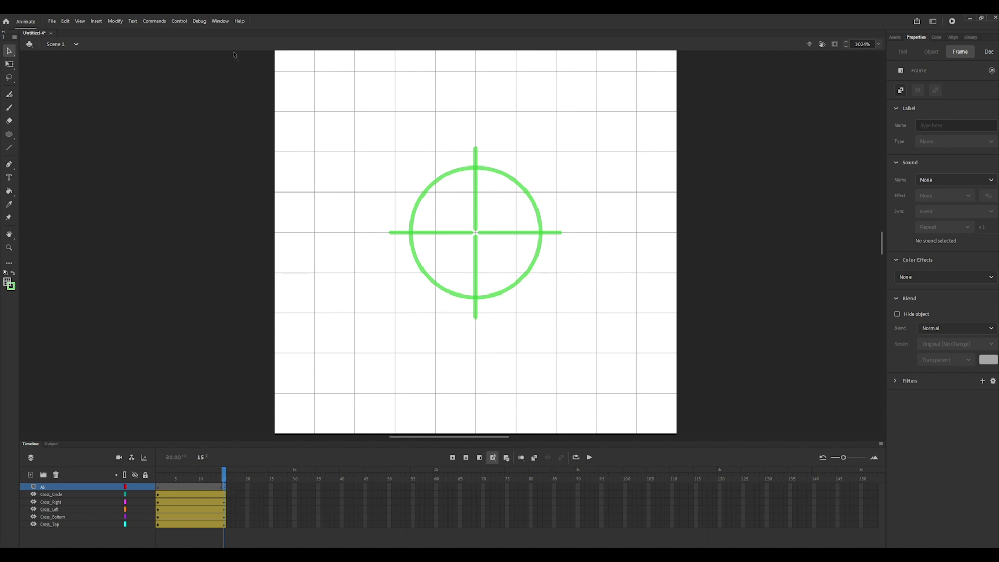
Add the script stop(); to frame 15 of the AS layer
click(221, 21)
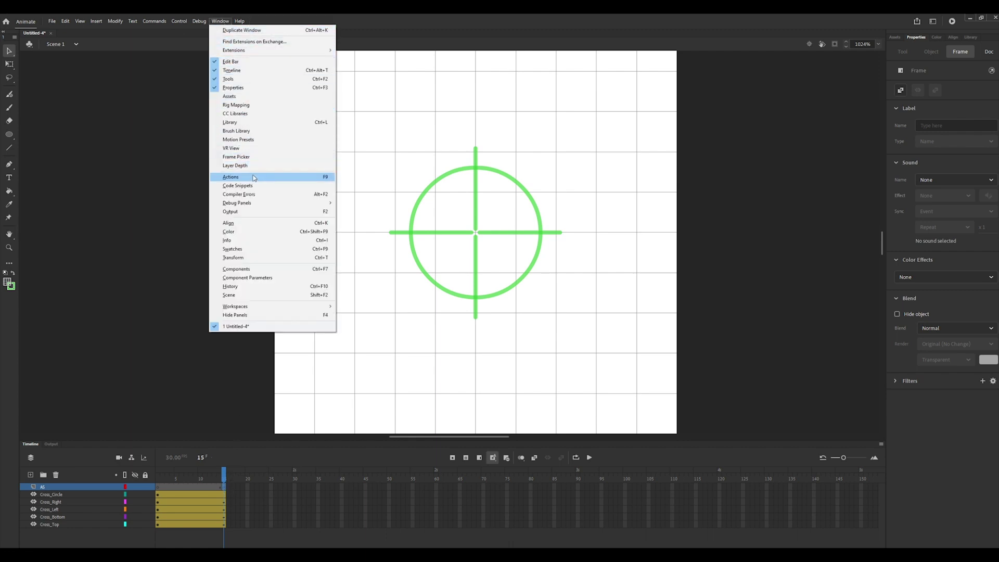
click(295, 183)
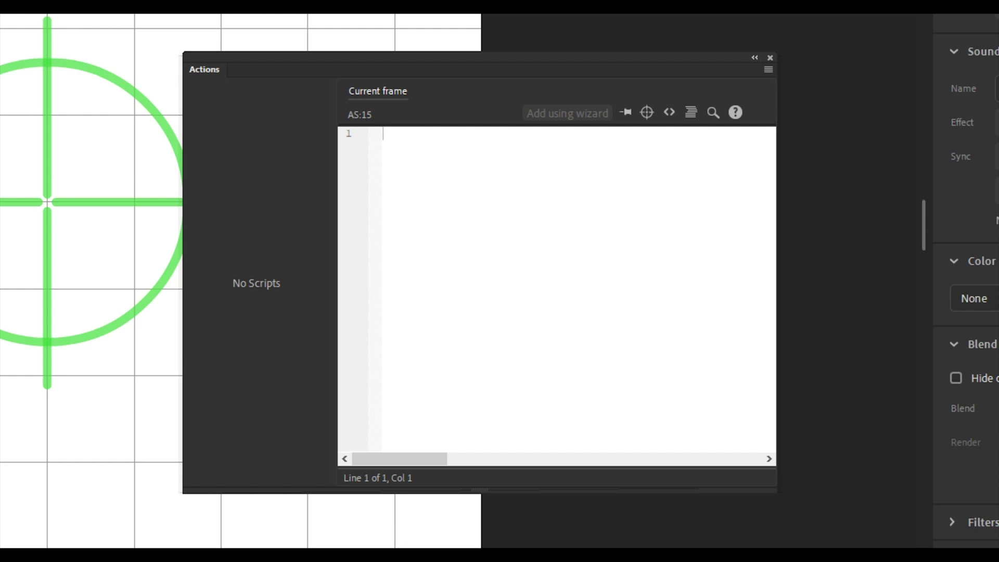
text(stop())
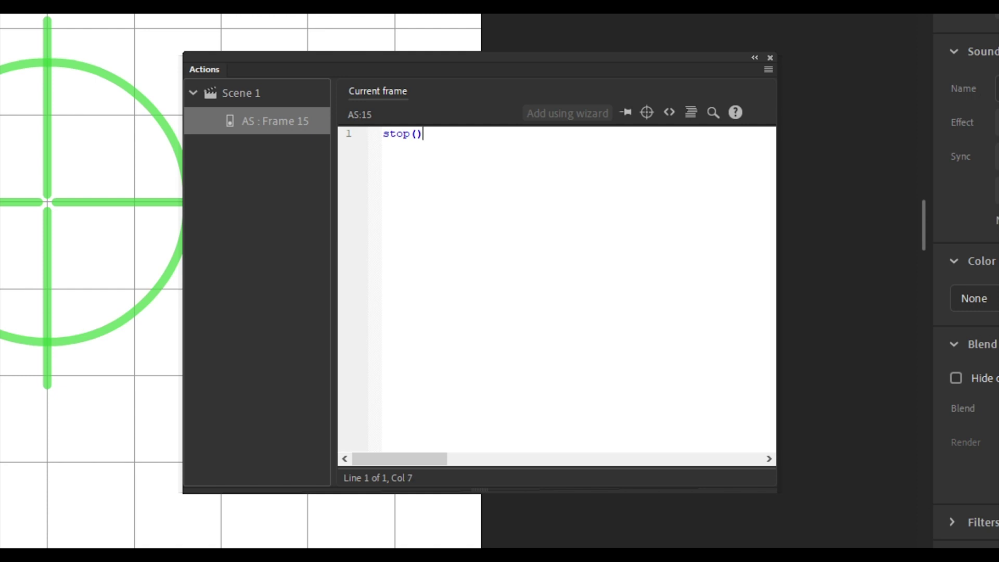
text(;)
click(770, 57)
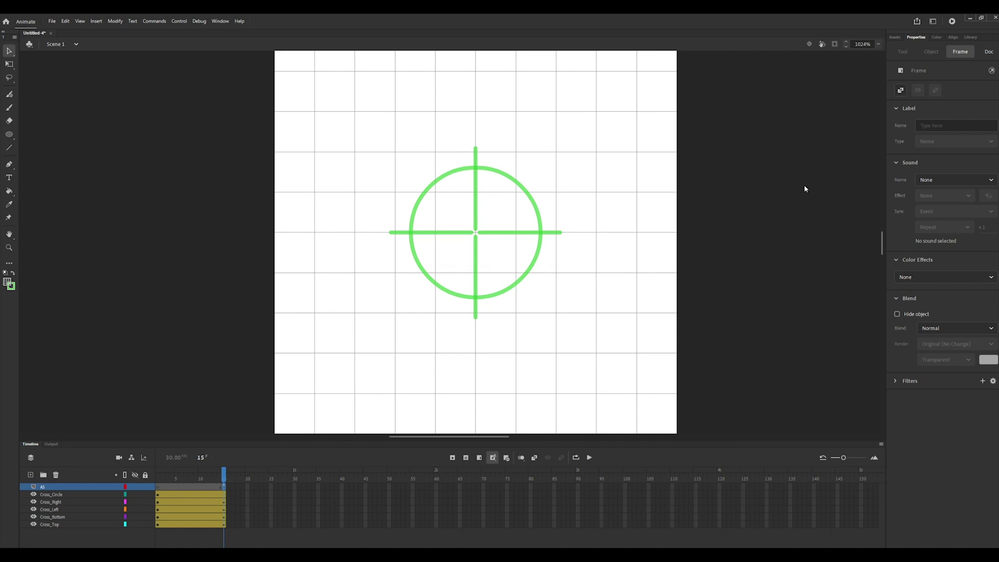
Test the movie twice to check that the crosshair animation stops at its last frame
key(ctrl+Return)
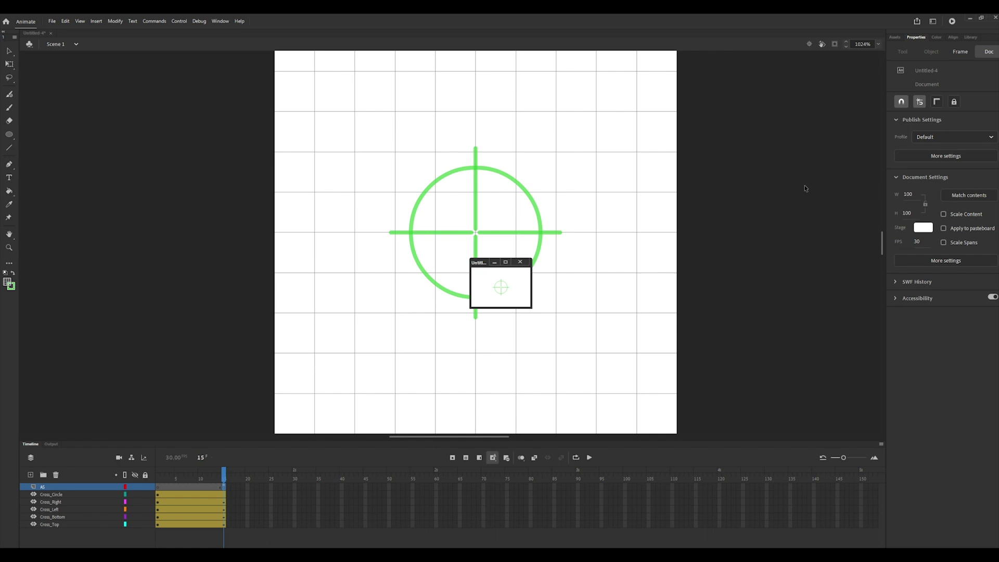
click(529, 263)
key(ctrl+Return)
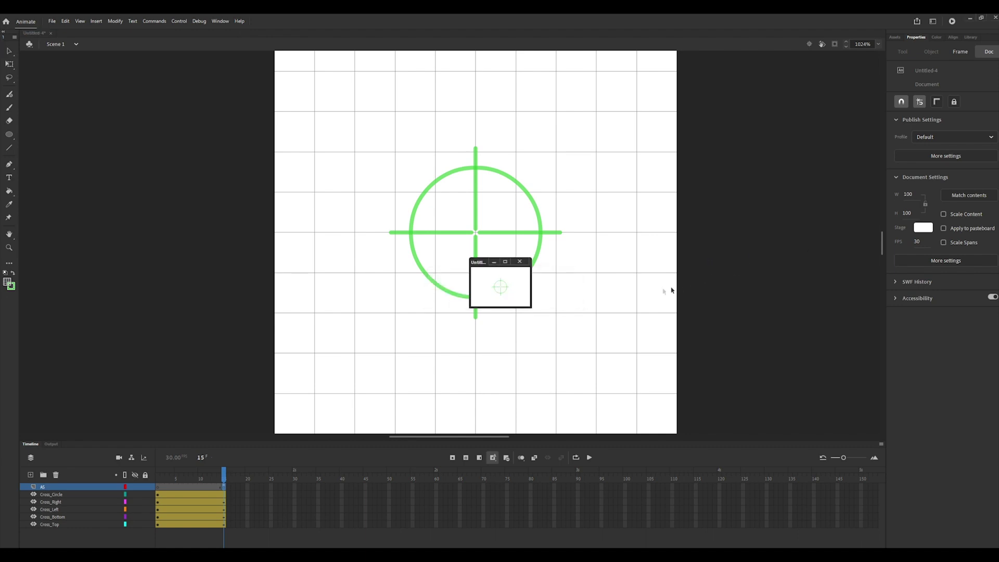
click(520, 261)
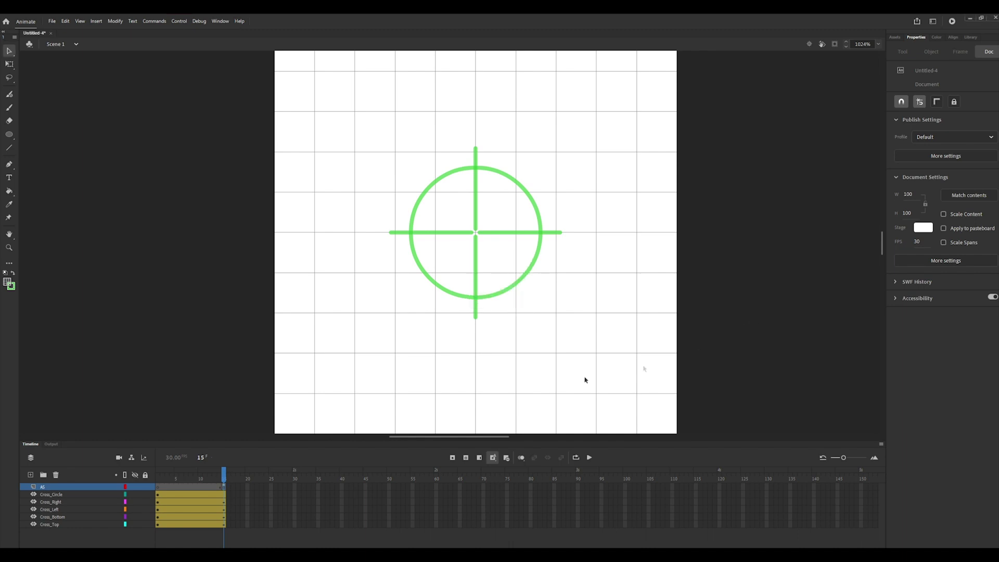
On frame 1 of the AS layer, start a script with an empty function shoot()
click(159, 483)
click(159, 485)
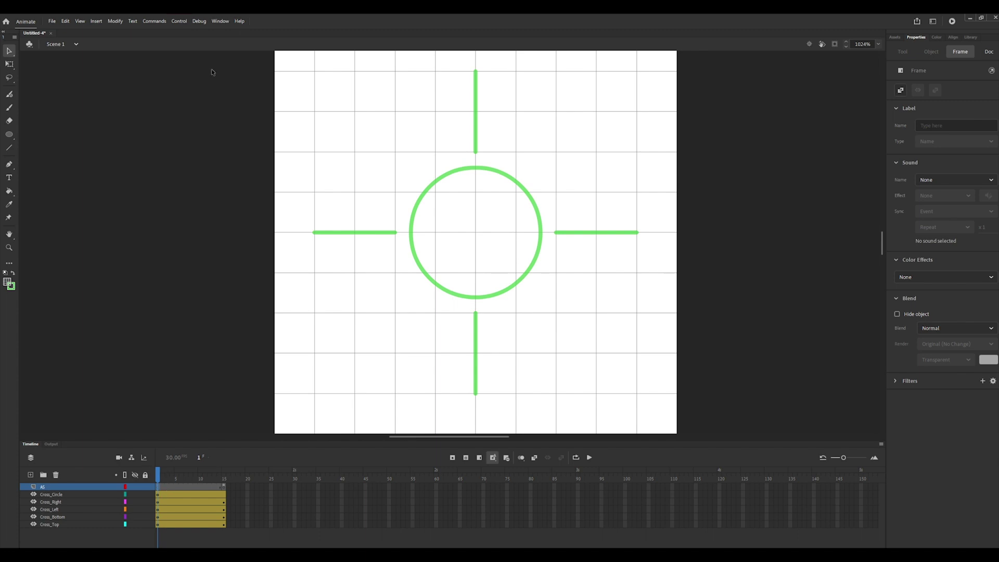
click(220, 21)
click(231, 178)
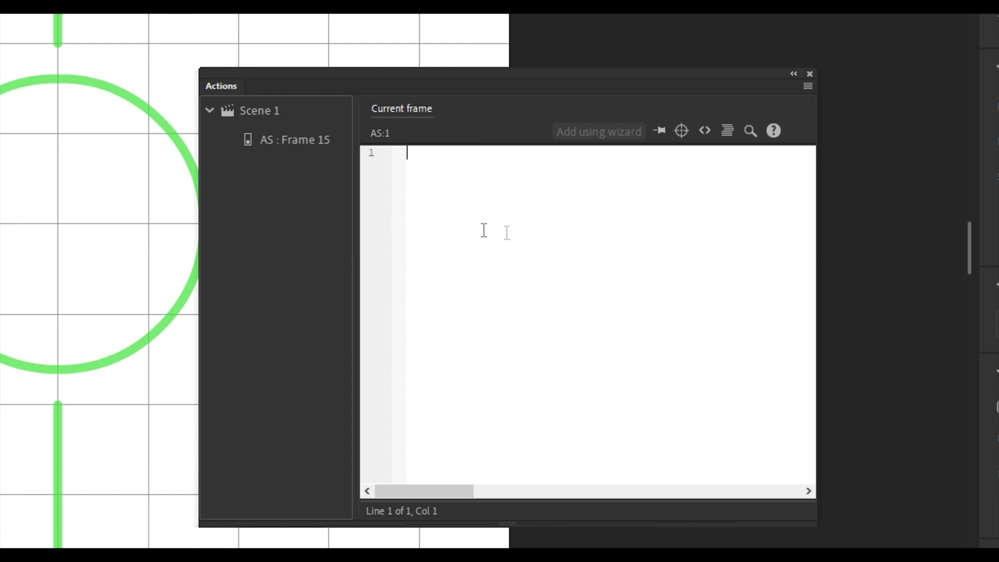
text(function)
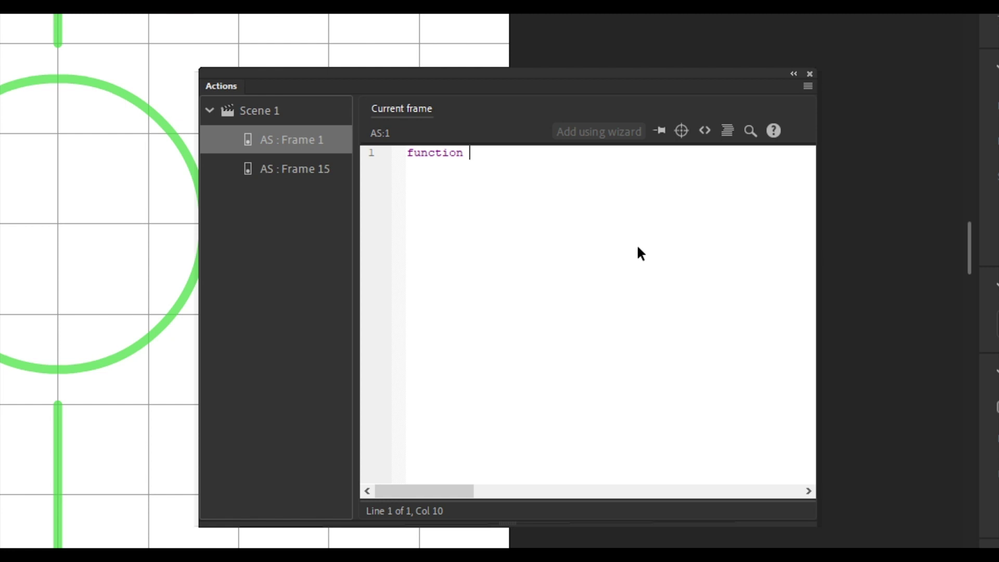
text( shoot)
text(())
key(Return)
text({)
key(Return)
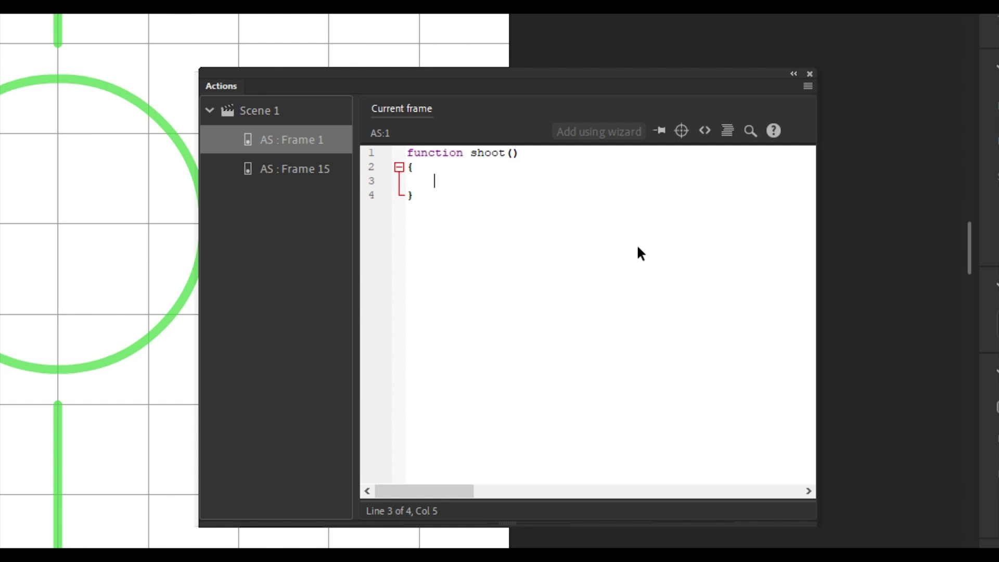
Make the shoot() function call gotoAndPlay(1); and close the script editor
text(gotoAndPlay)
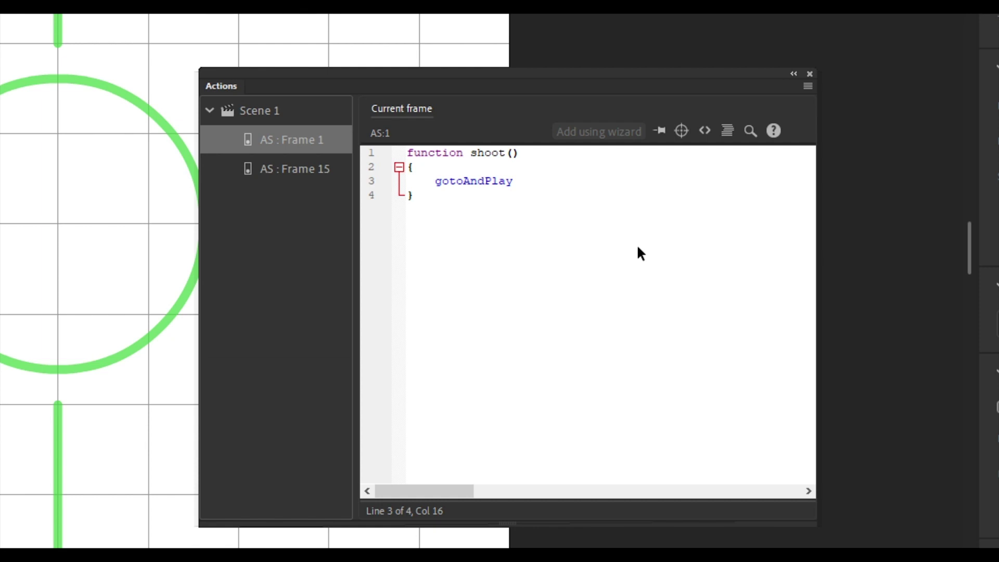
text( (1);)
click(646, 255)
key(Up)
key(End)
click(642, 252)
key(F9)
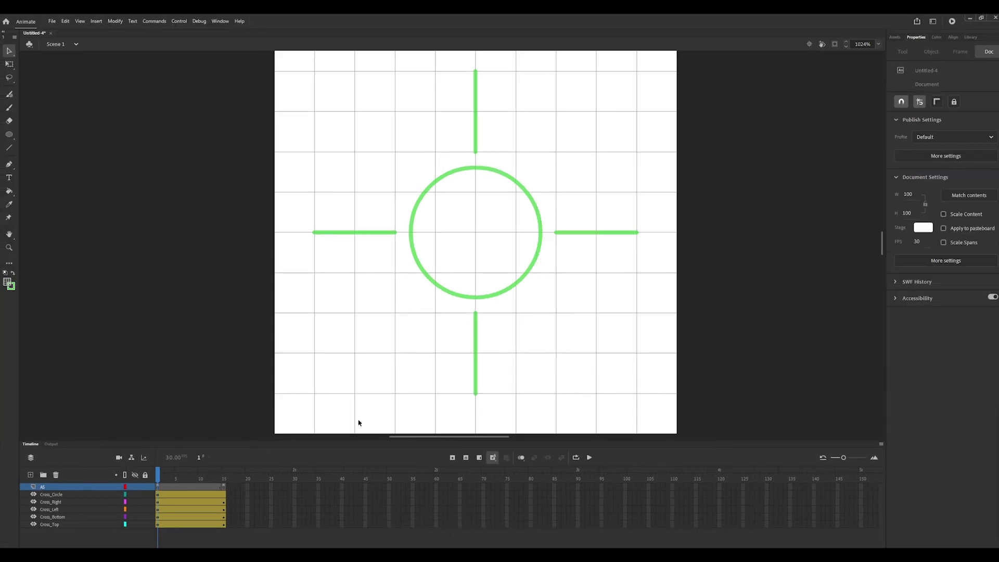
Export the movie as an SWF named CrosshairAnimated into the project's FlashAssets folder
click(52, 20)
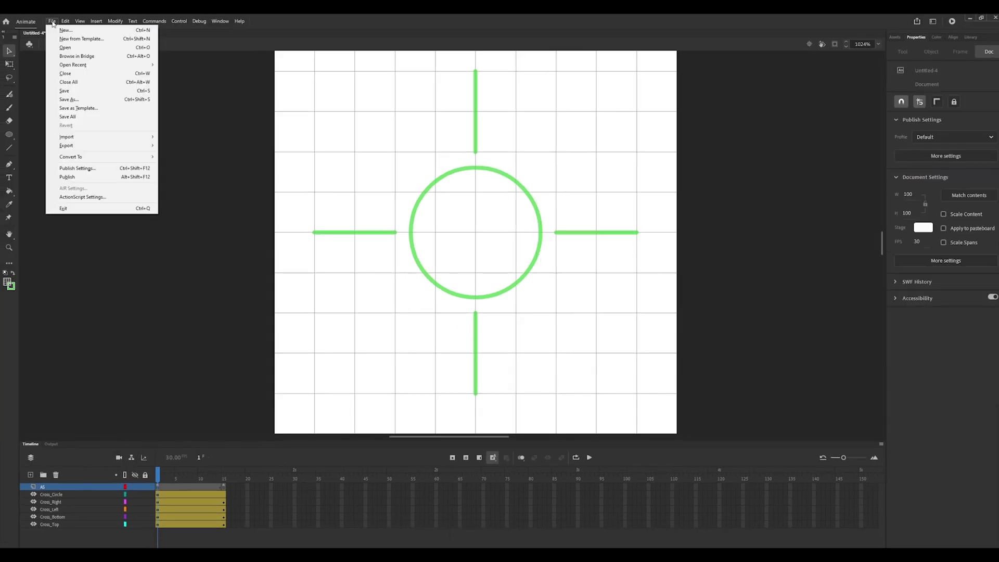
mouse_move(89, 150)
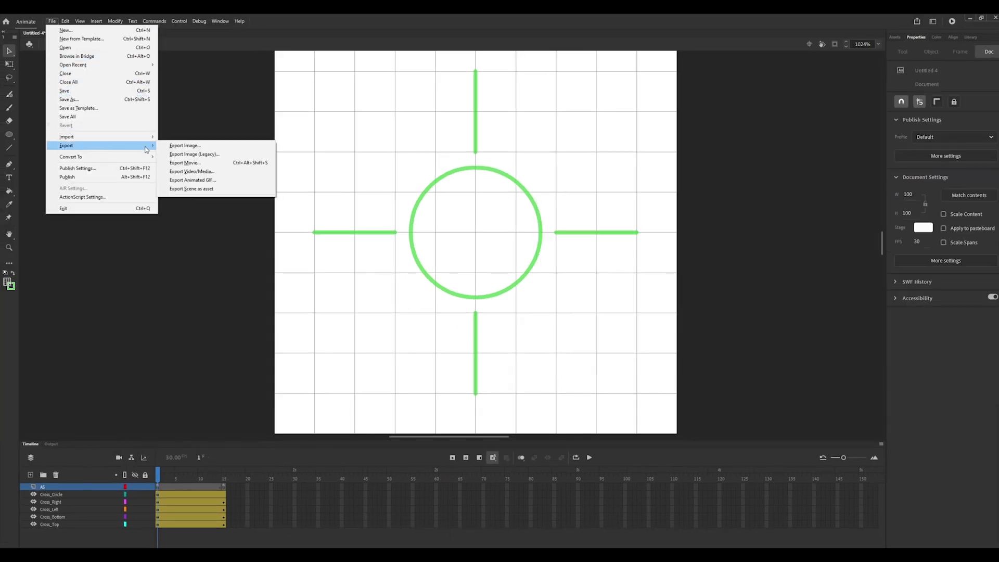
click(172, 163)
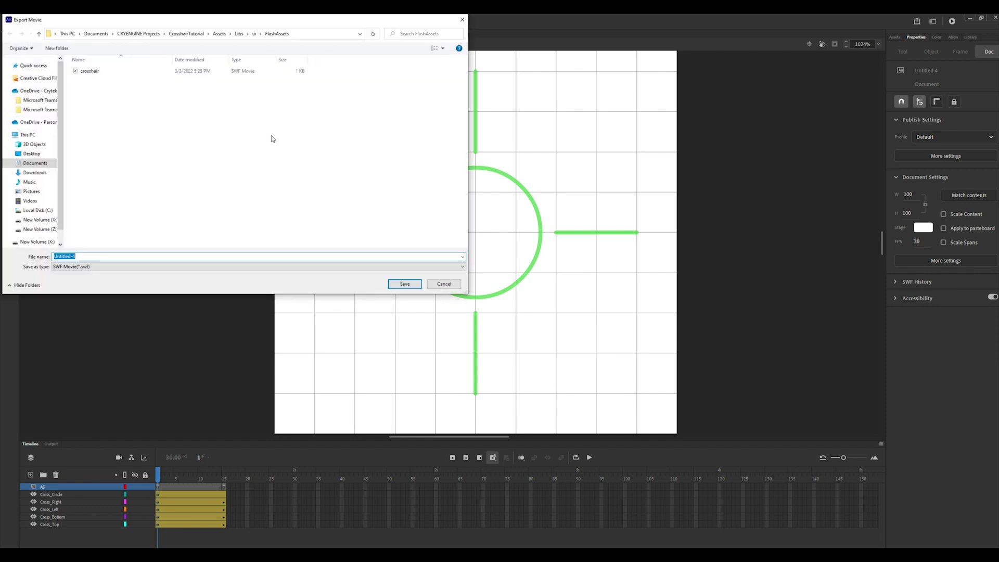
text(CrosshairAnimated)
key(Return)
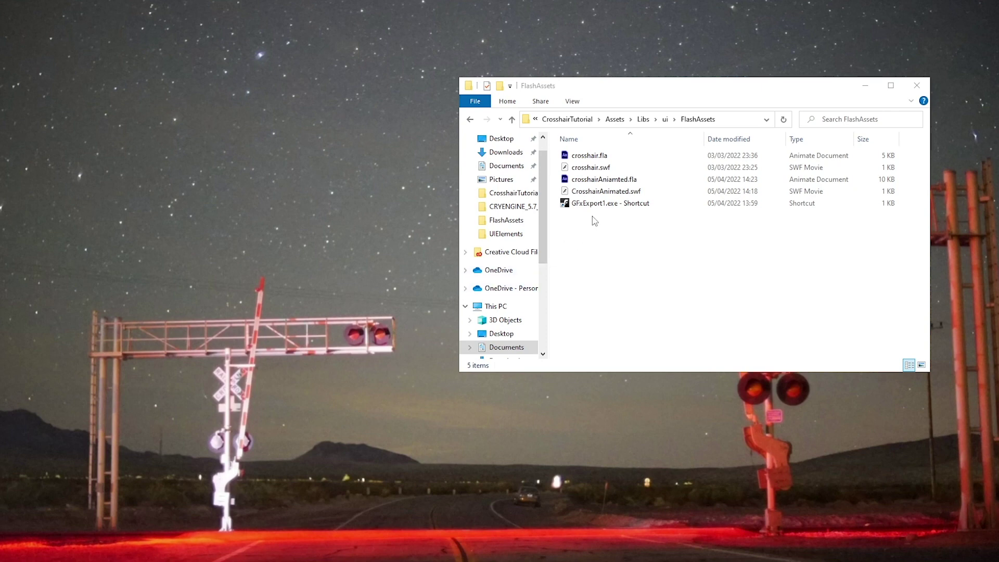
Convert CrosshairAnimated.swf to a GFX file with the GFxExport1 shortcut in the FlashAssets folder
click(612, 197)
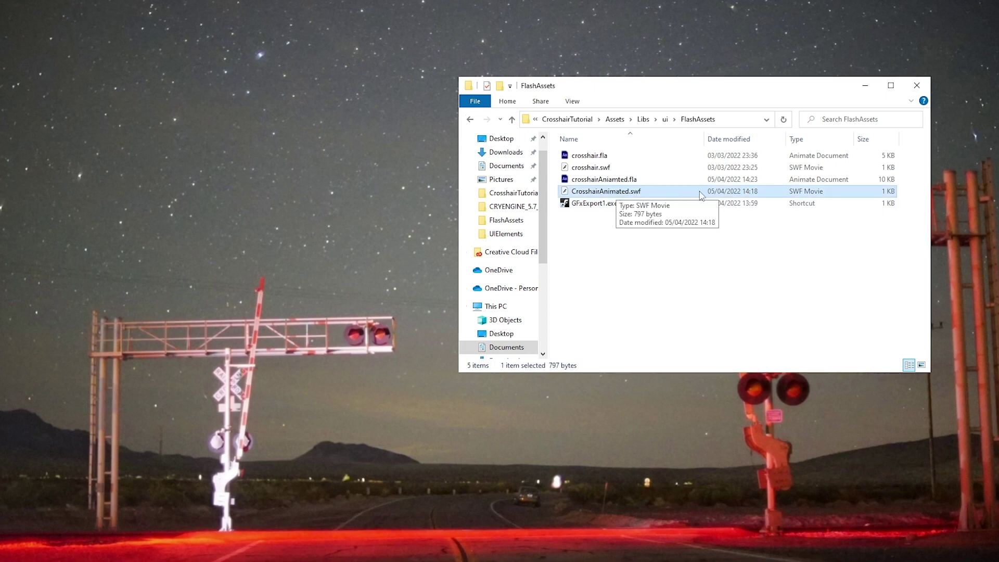
drag(700, 196, 661, 205)
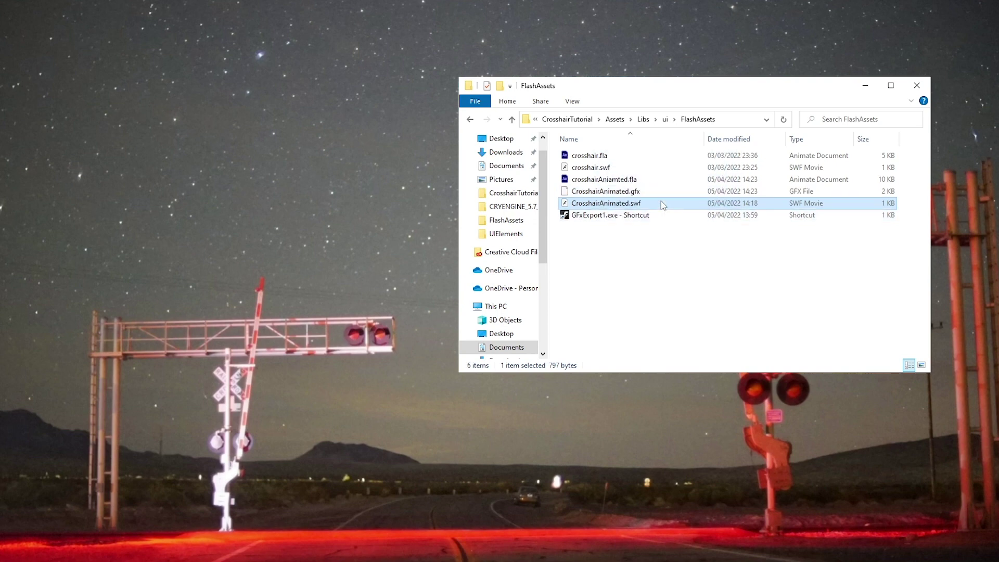
click(654, 232)
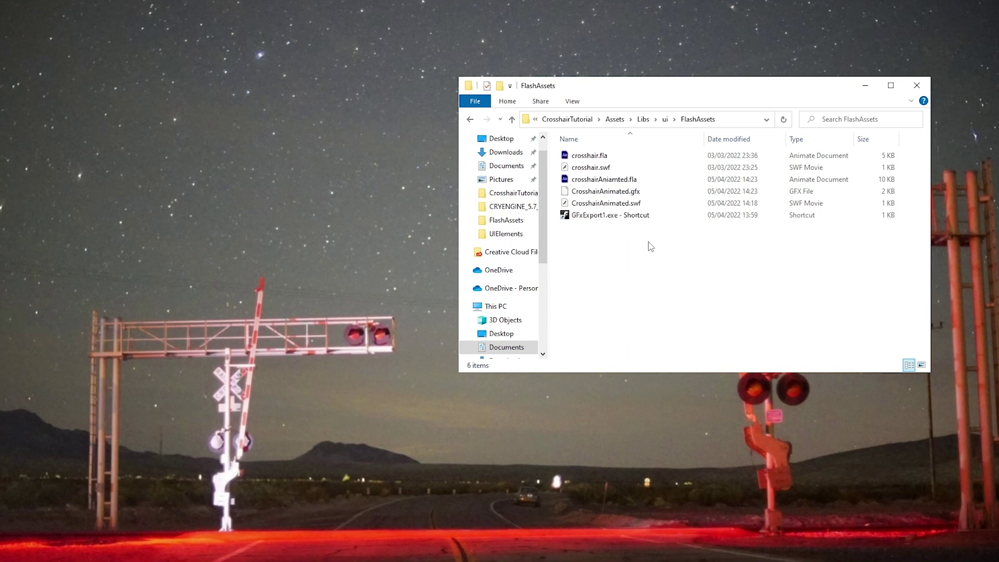
Move CrosshairAnimated.gfx from FlashAssets up into the ui folder and check it there
click(639, 192)
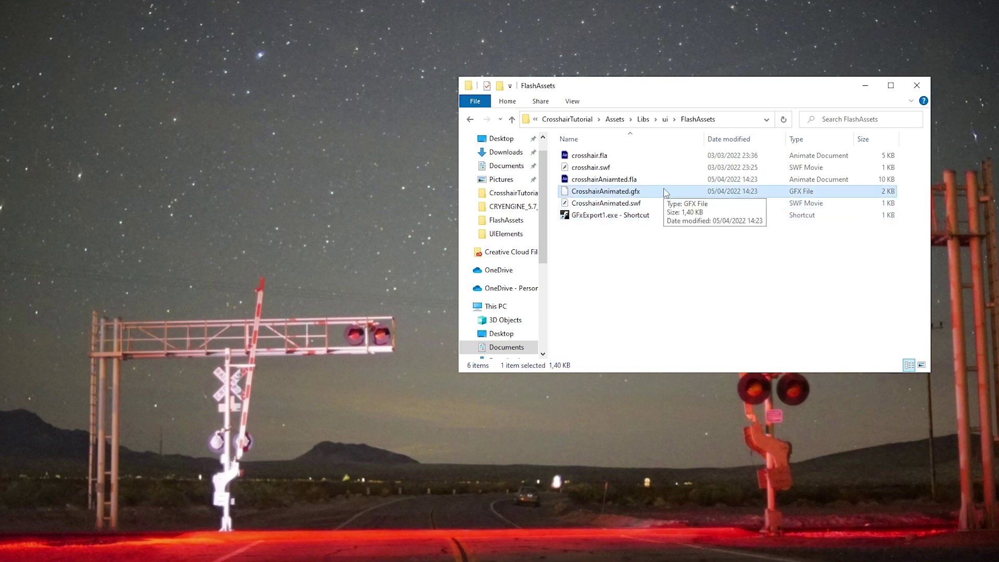
drag(665, 192, 669, 123)
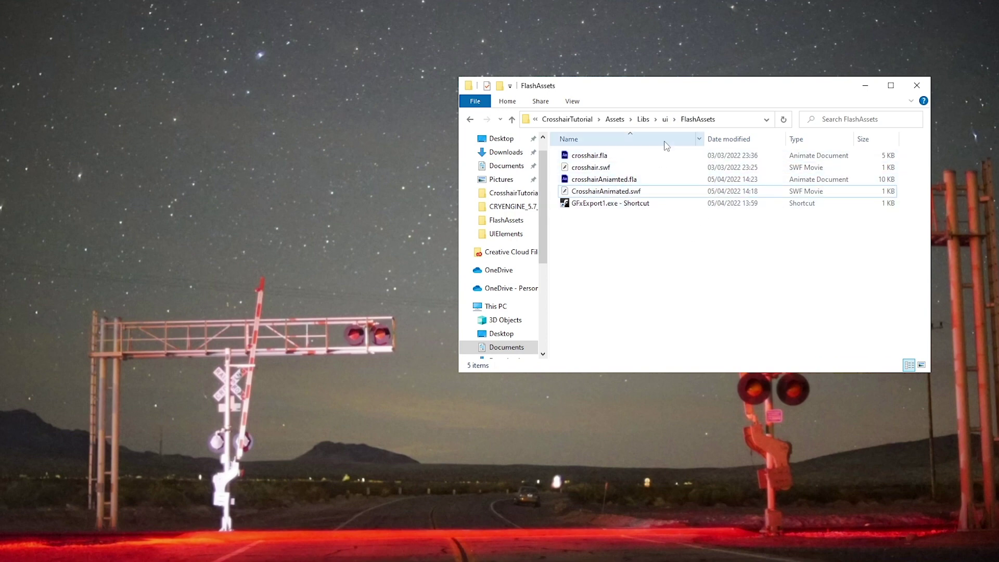
click(665, 119)
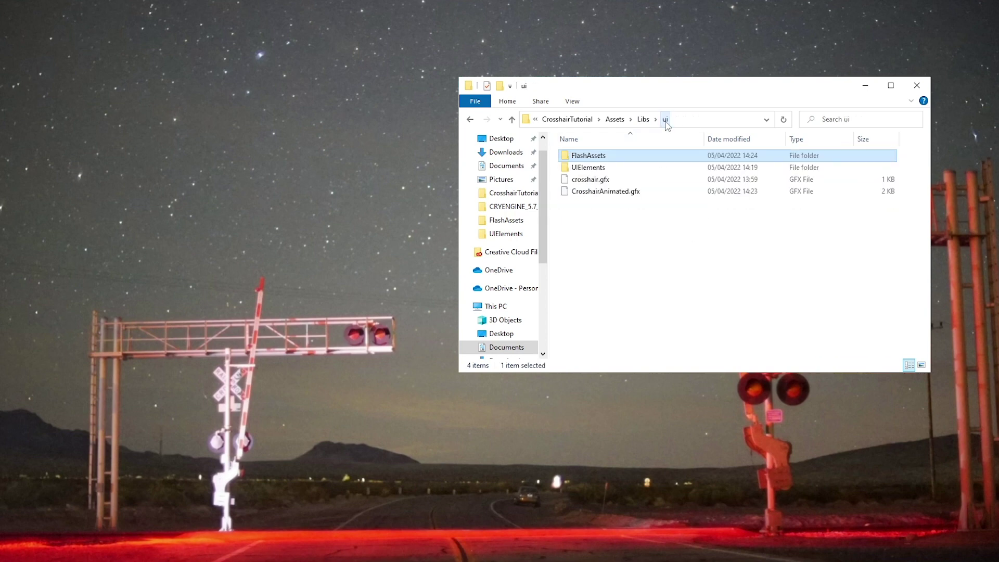
click(630, 192)
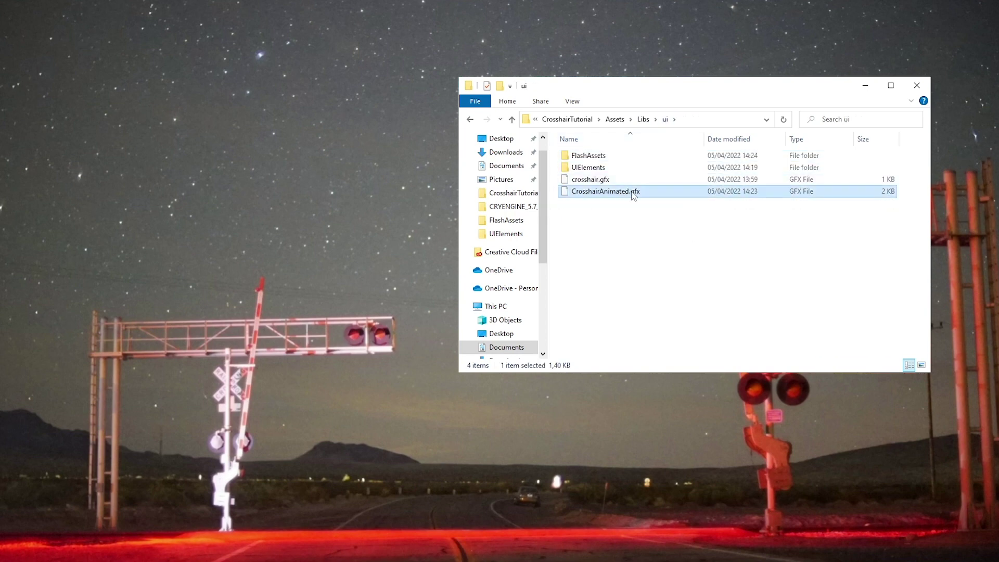
Duplicate crosshair.xml in the UIElements folder and rename the copy crosshairAnimated.xml
double_click(617, 167)
click(618, 158)
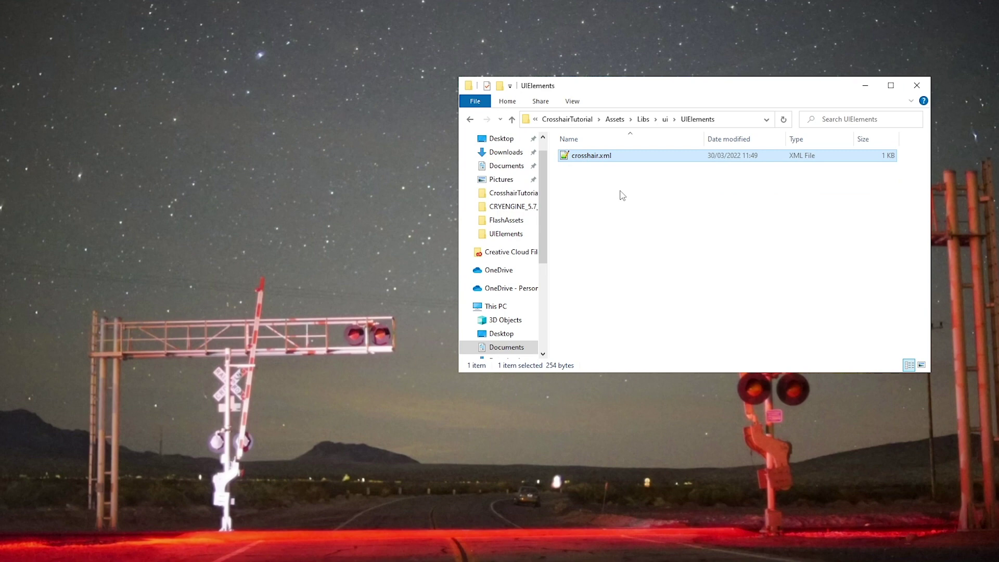
key(ctrl+v)
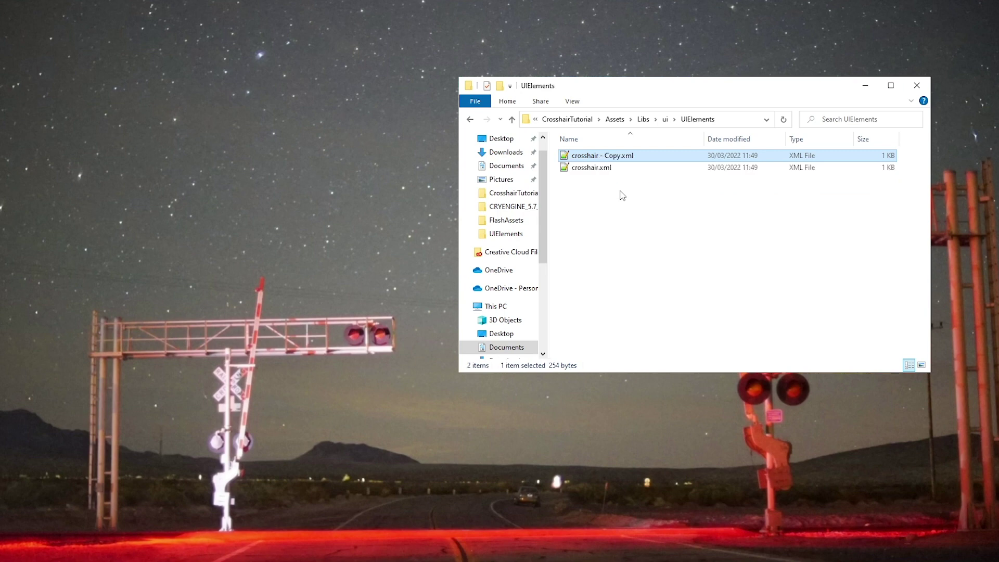
click(619, 156)
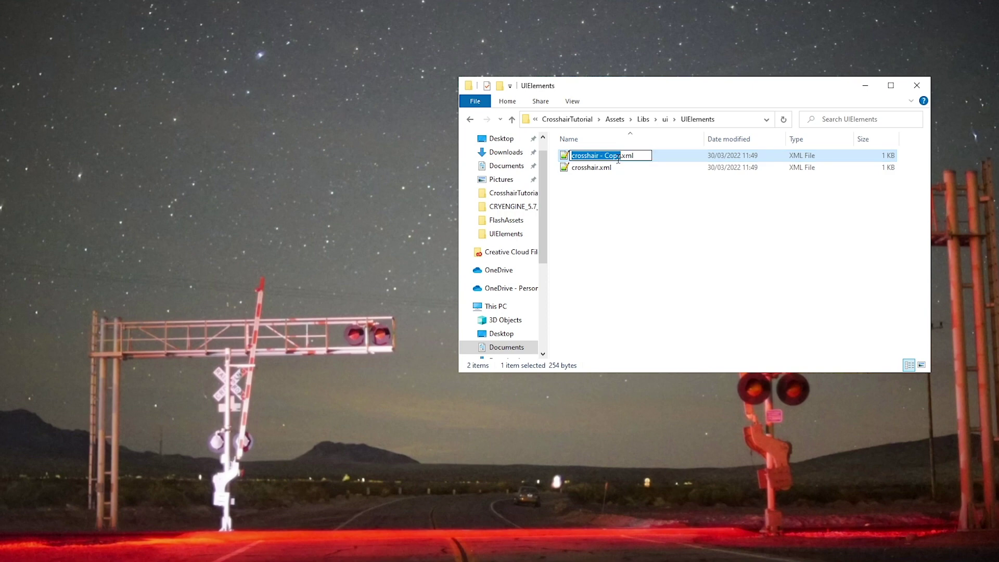
text(cros)
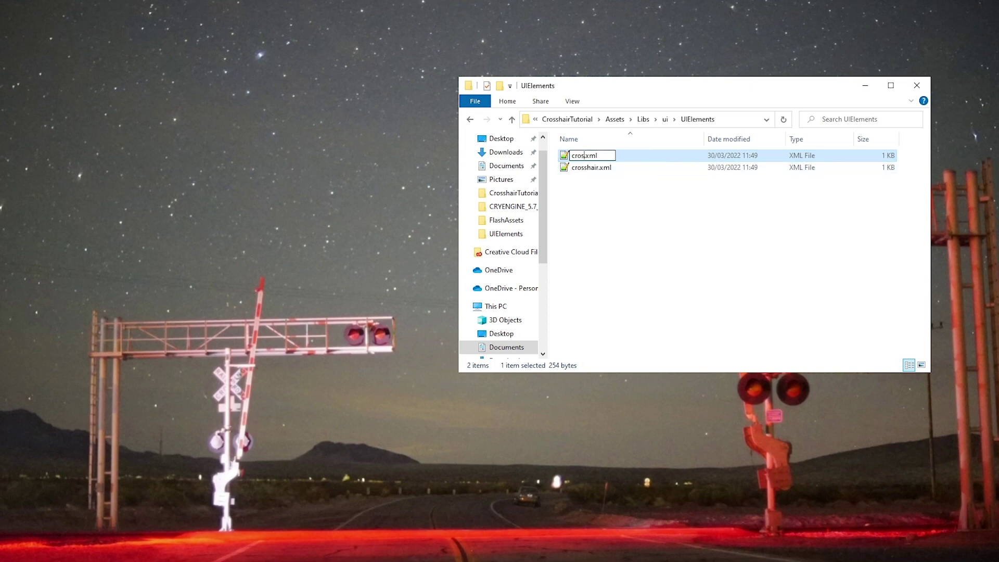
text(shairAnimated)
key(Return)
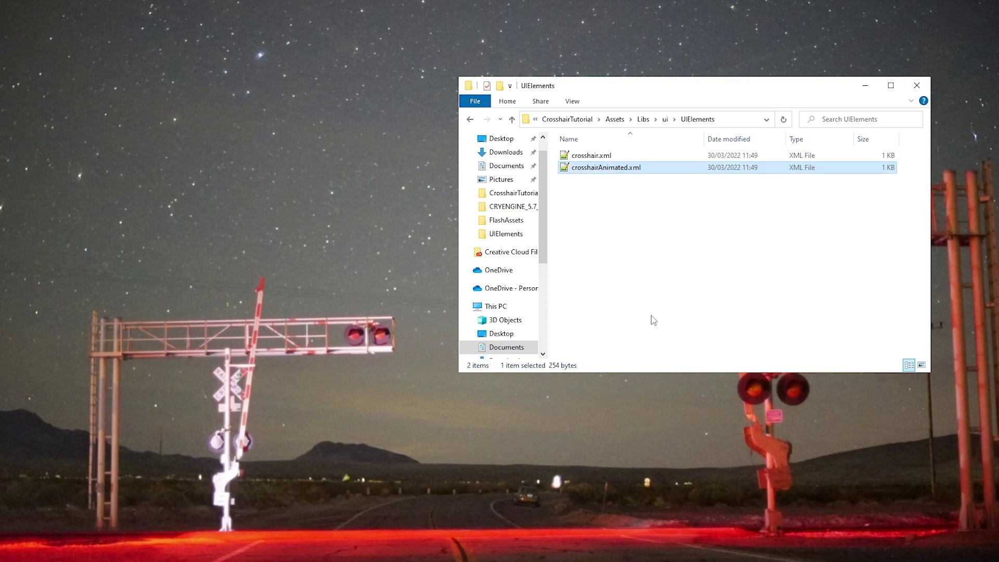
Open crosshairAnimated.xml in Notepad++ and change the UIElement name to crosshairAnimated
double_click(634, 168)
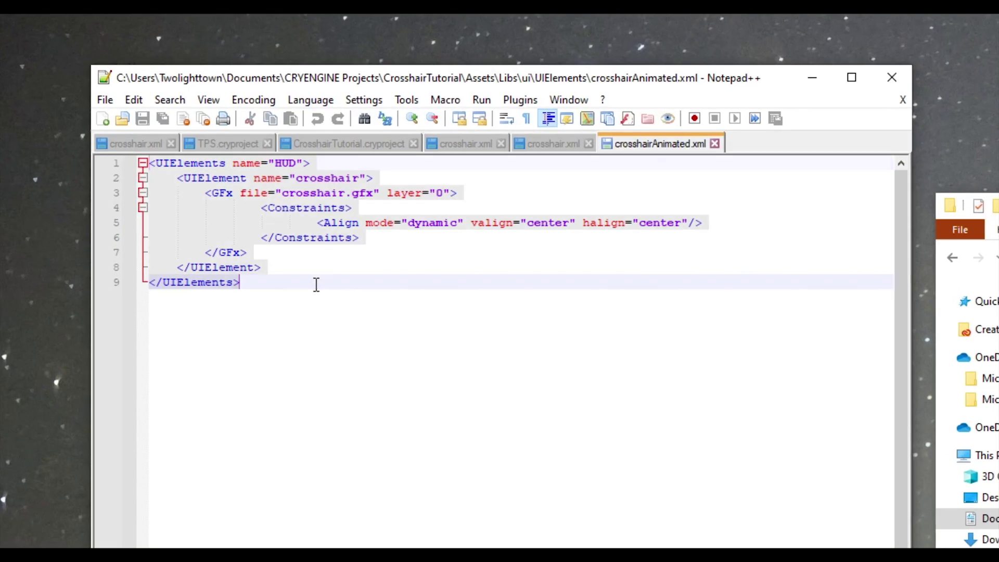
click(316, 284)
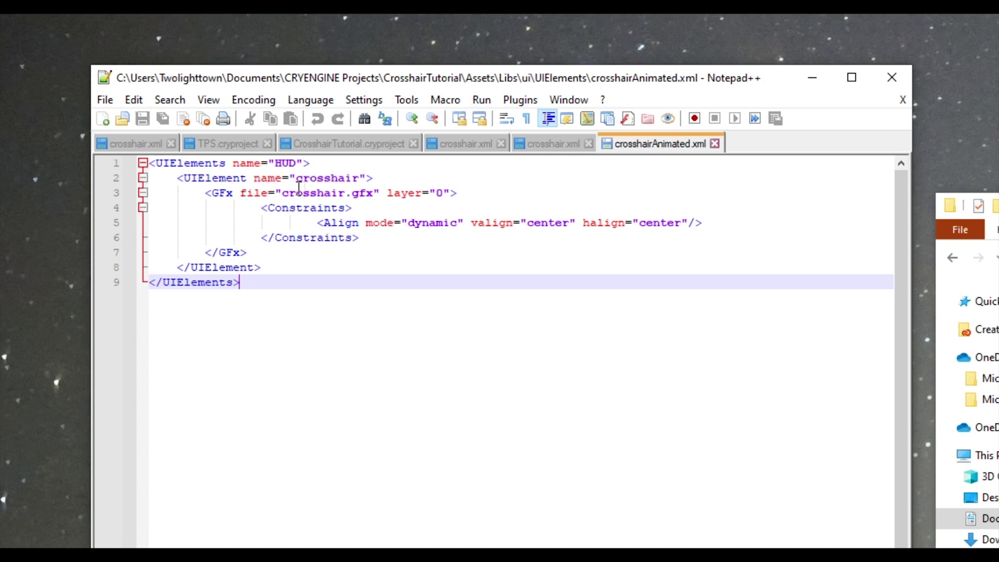
click(368, 184)
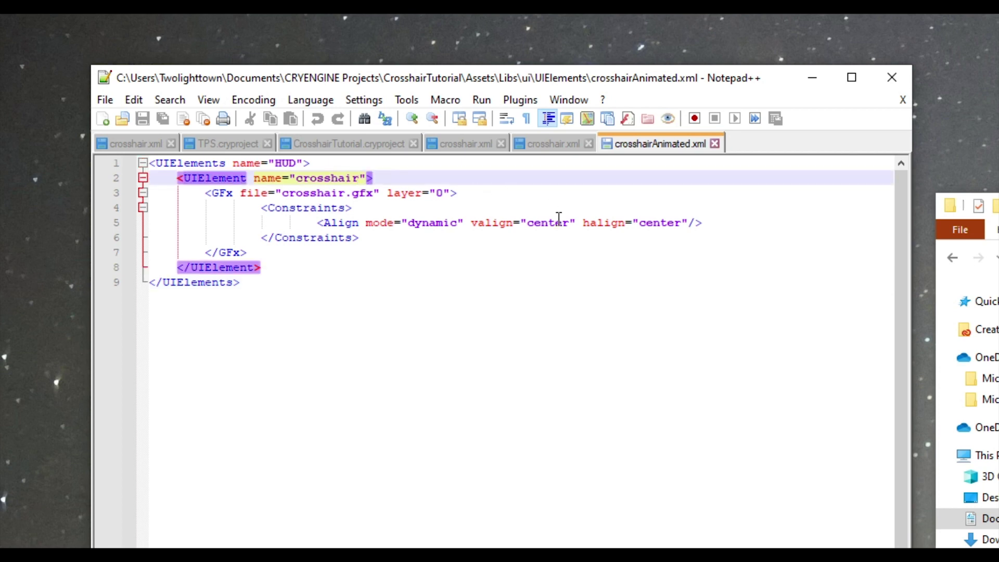
text(Animated)
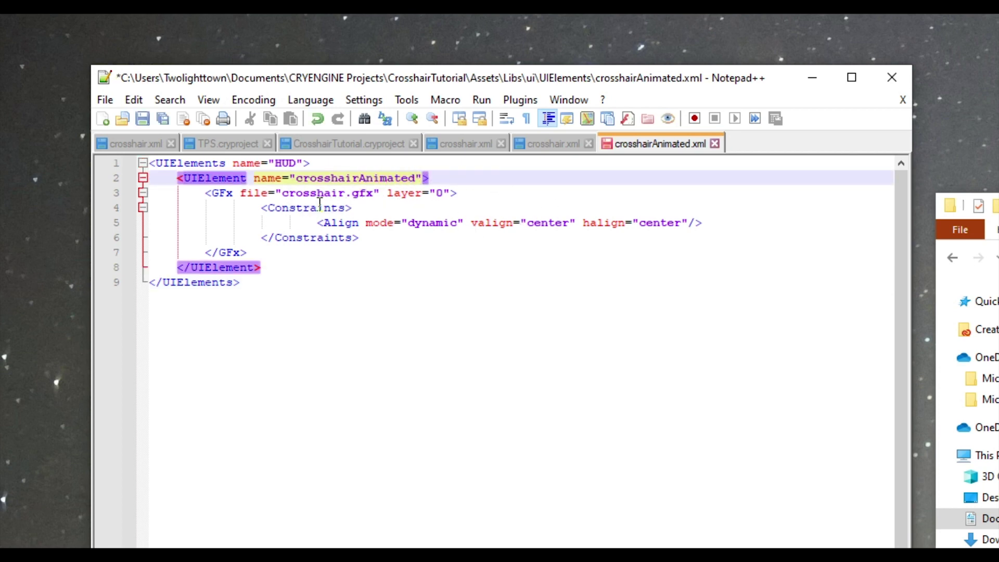
Change the GFx file reference on line 3 to crosshairAnimated.gfx
click(290, 194)
drag(282, 193, 374, 197)
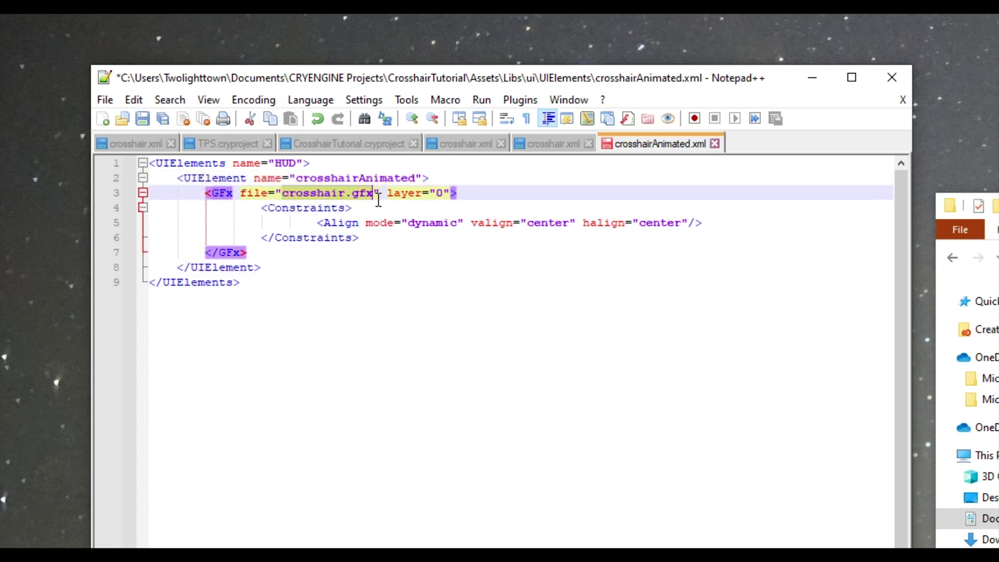
click(345, 196)
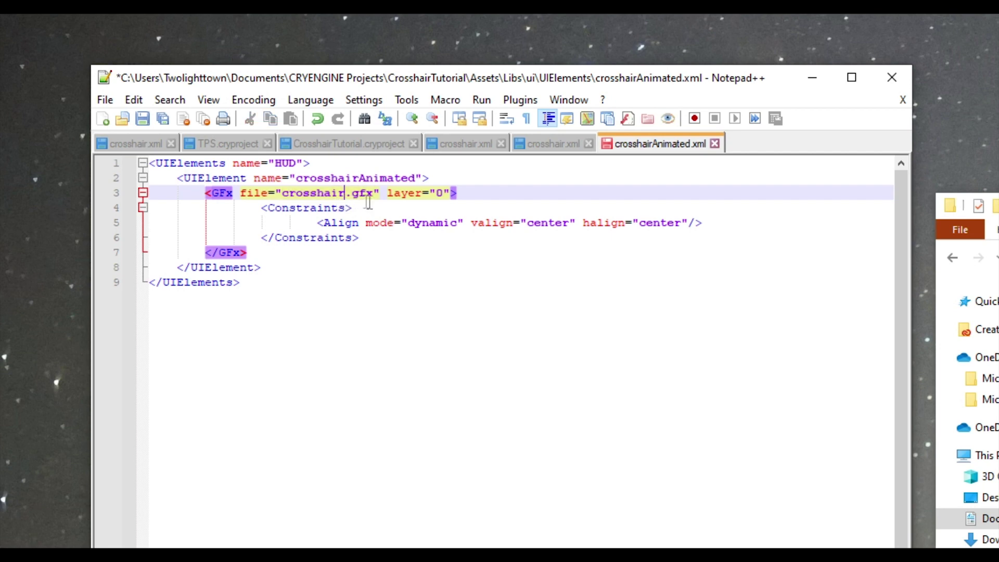
text(Anima)
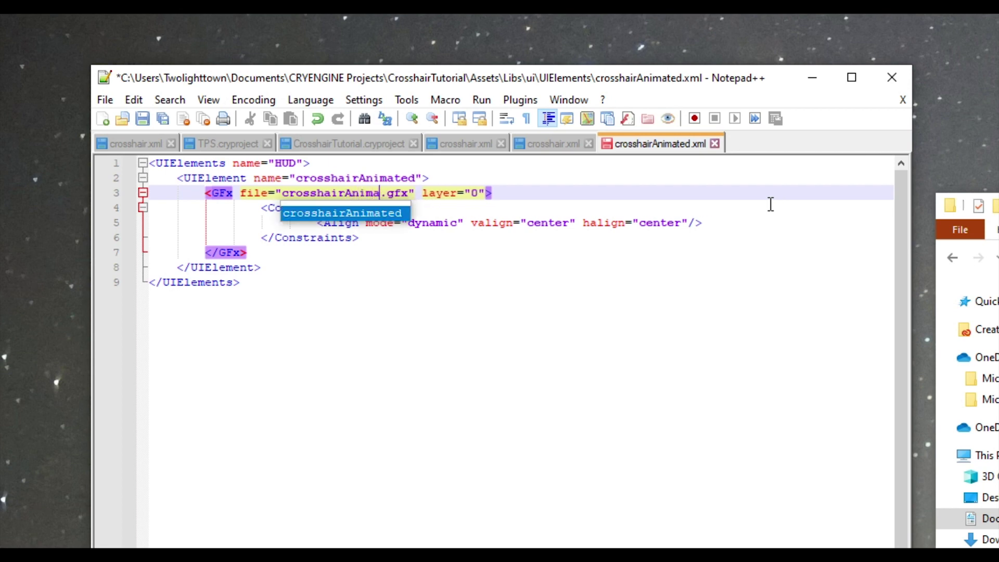
text(ted)
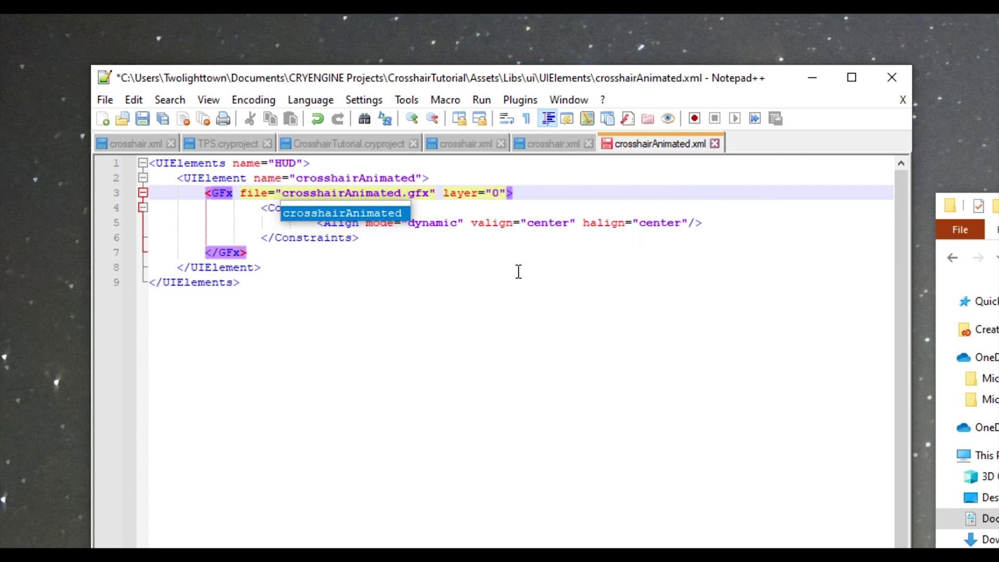
Add an opening <functions> tag on a new line below the closing GFx tag
click(397, 275)
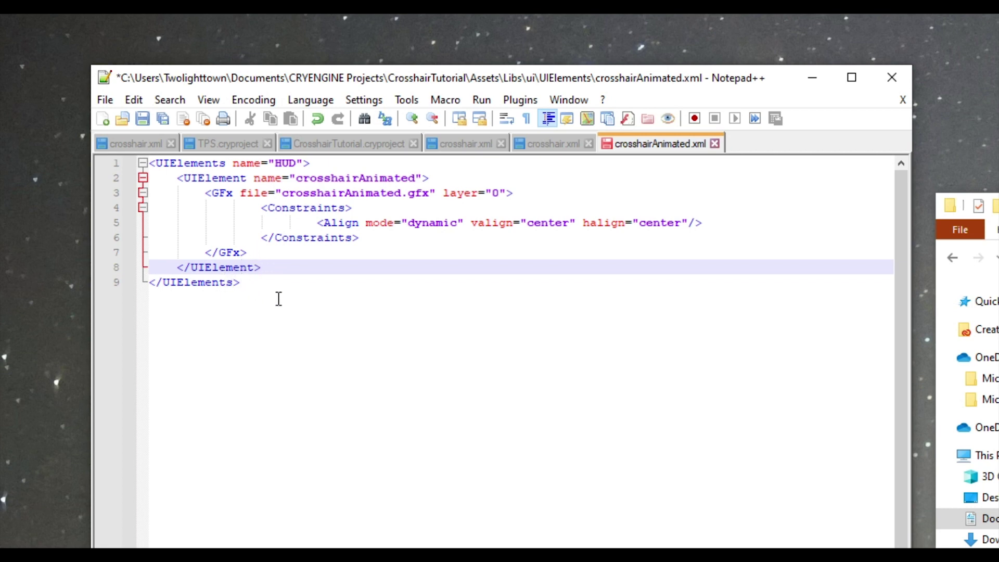
key(Up)
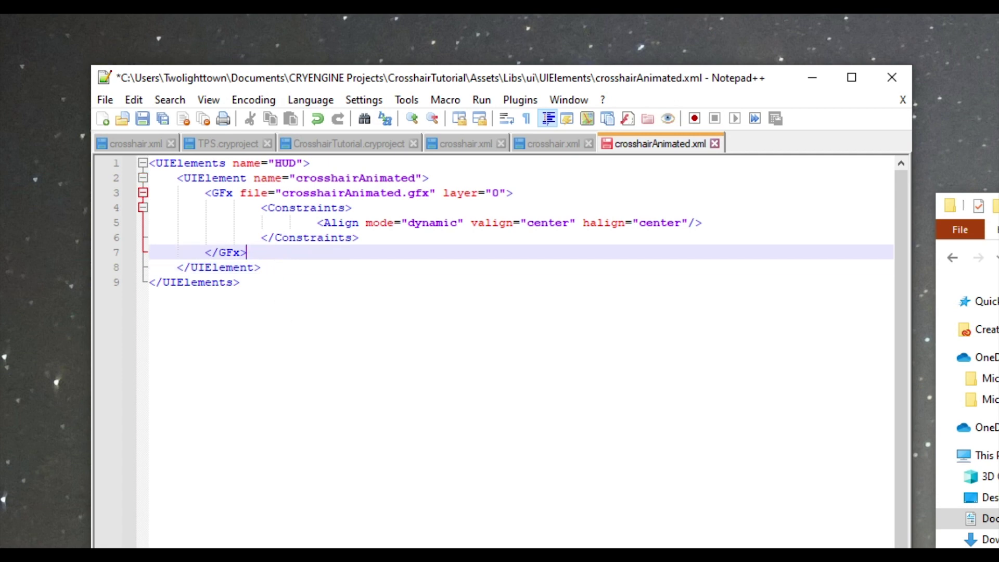
key(Return)
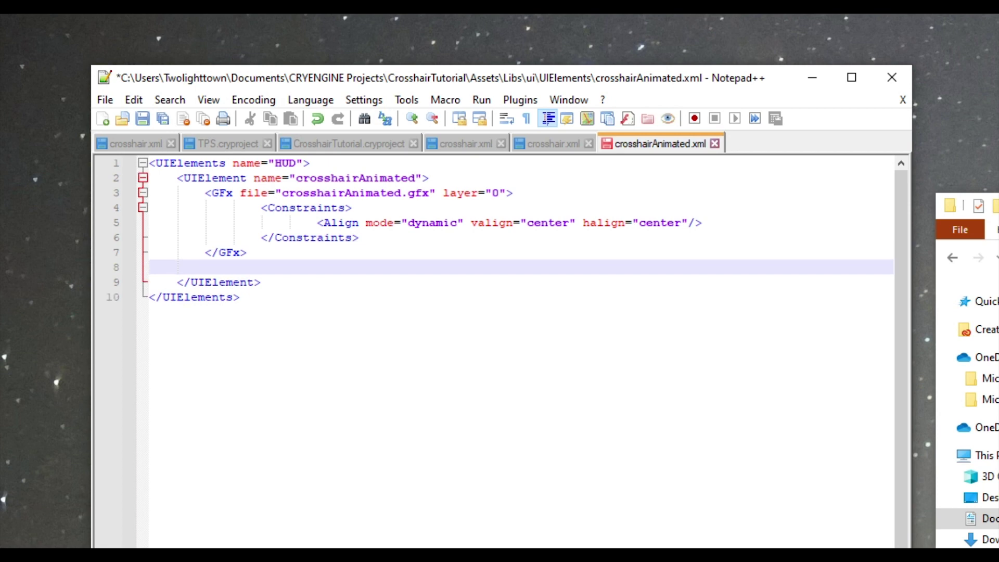
text(<fu)
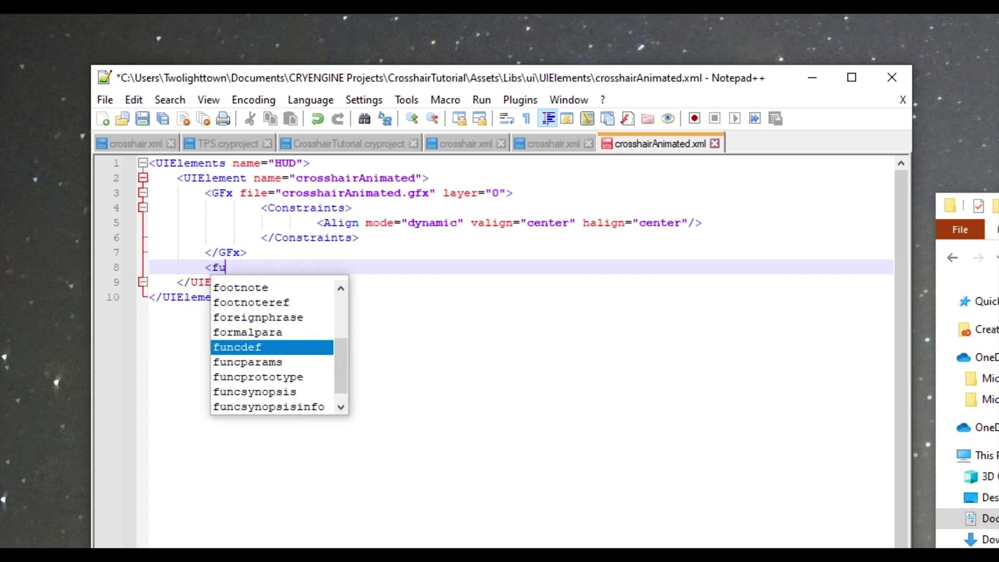
text(nctions)
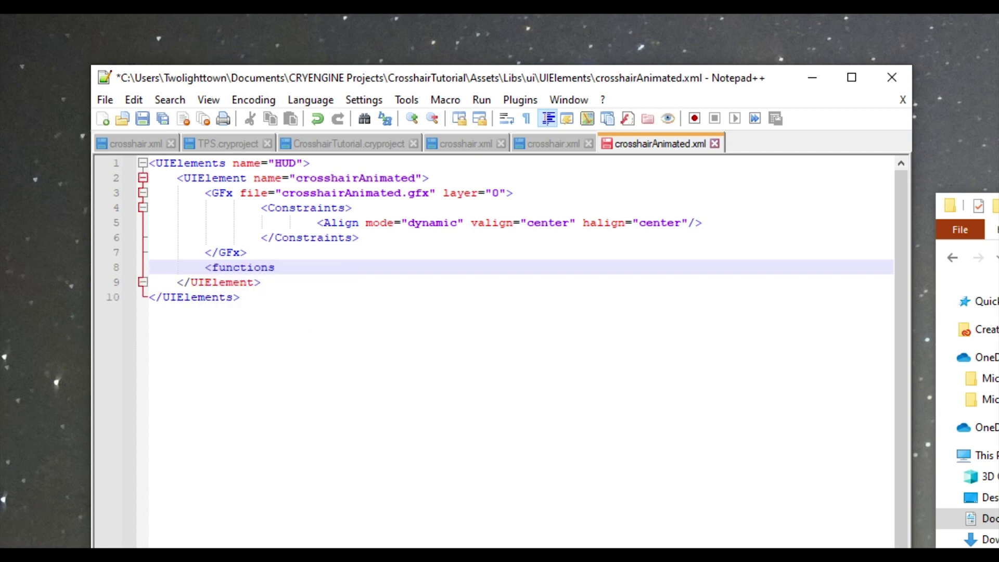
text(>)
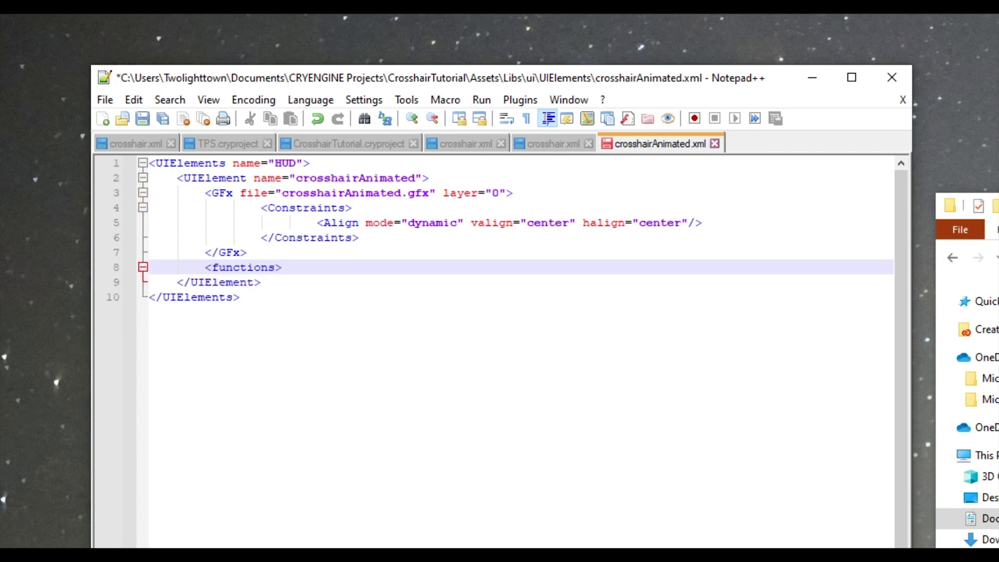
Begin an indented <function> element with name="shoot" on a new line below the opening <functions> tag
key(Return)
key(Tab)
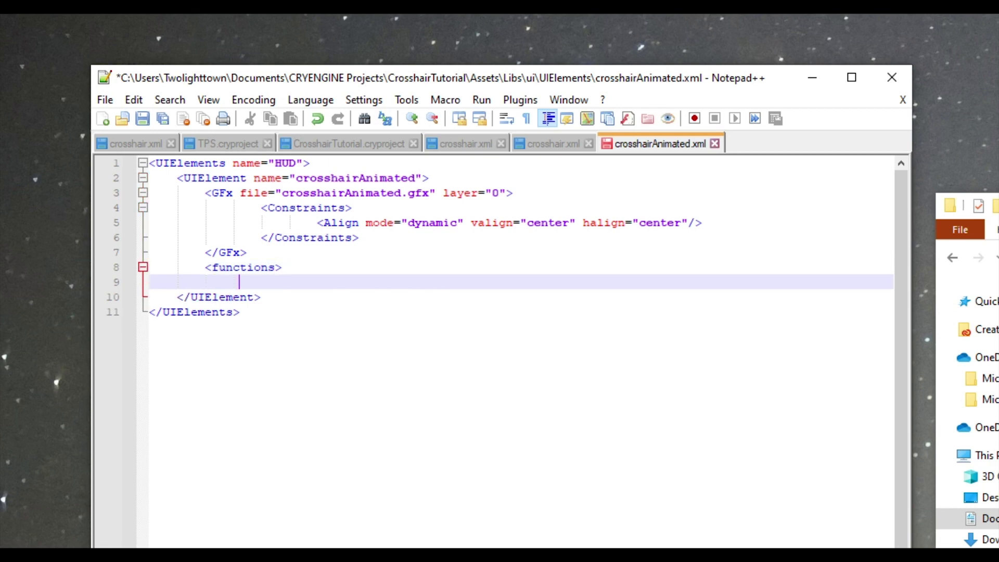
text(<fun)
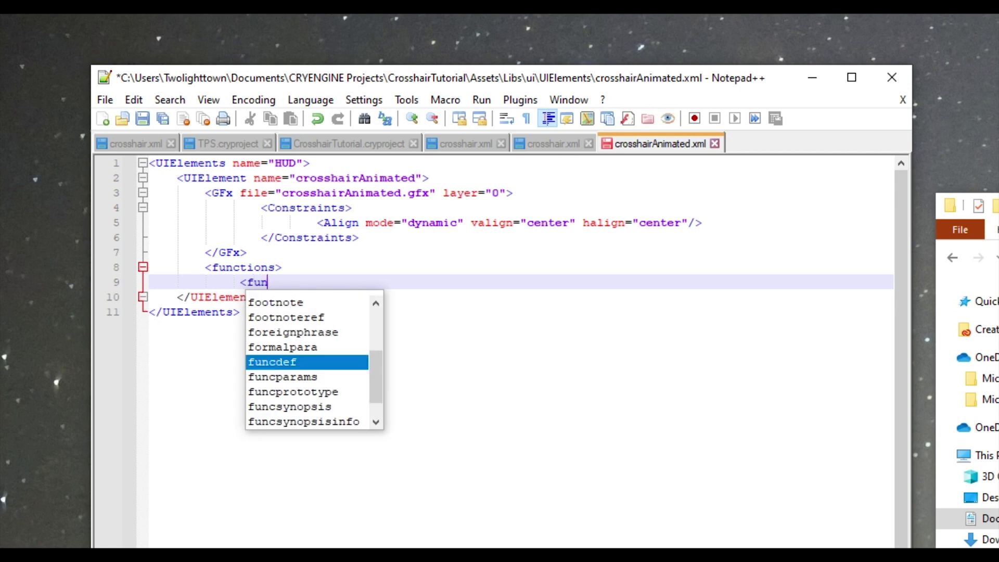
text(ction )
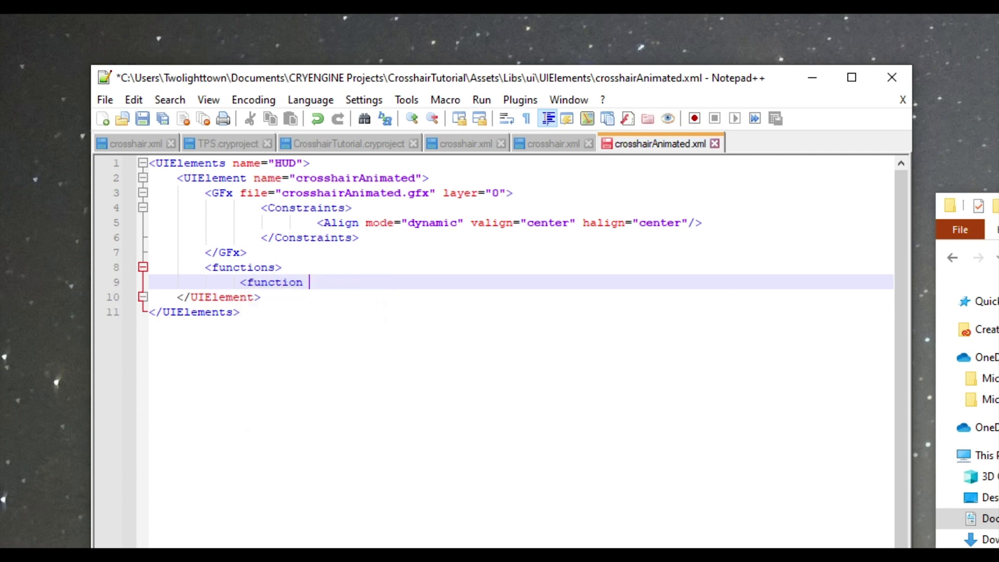
text(name)
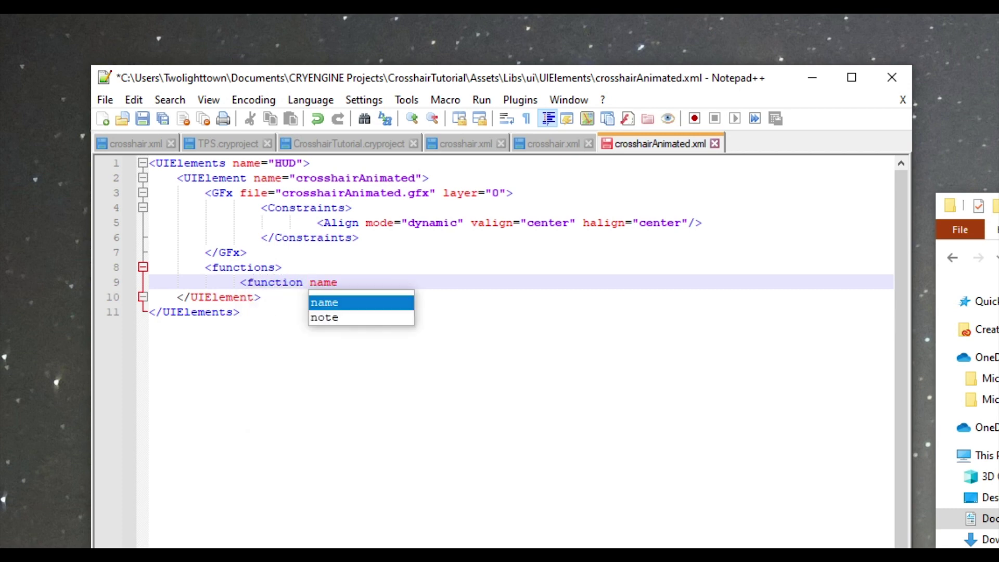
text(=)
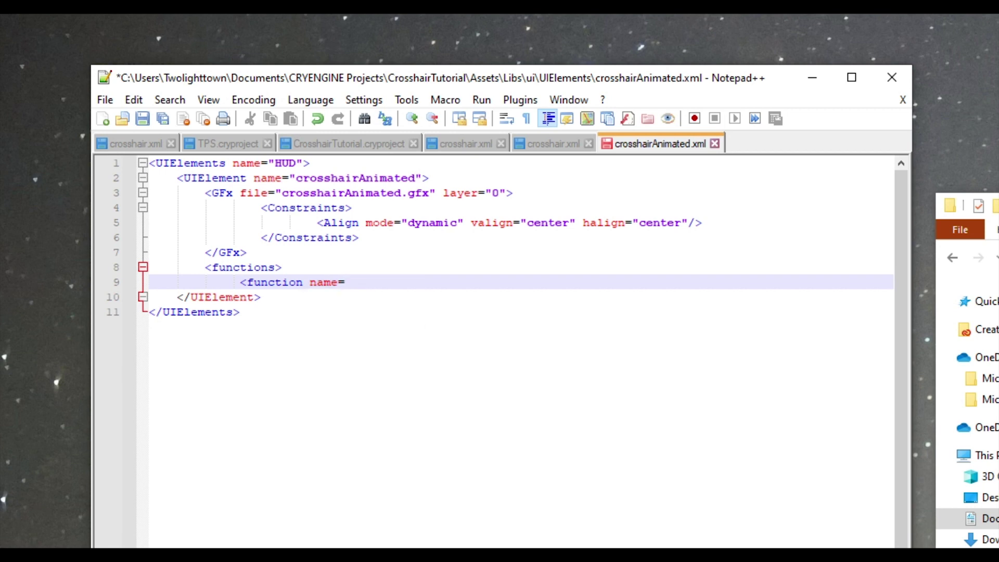
text("S)
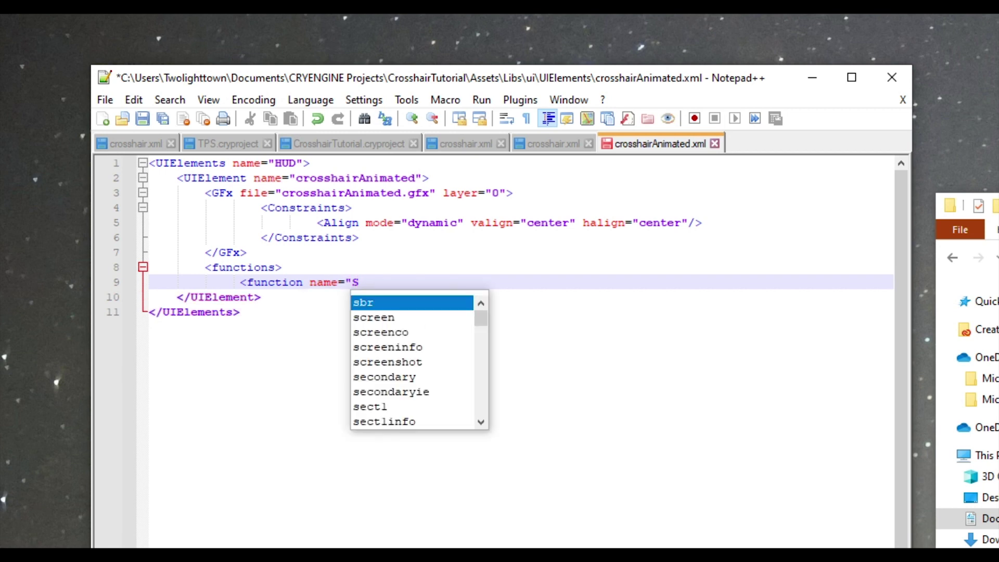
key(BackSpace)
text(shoot")
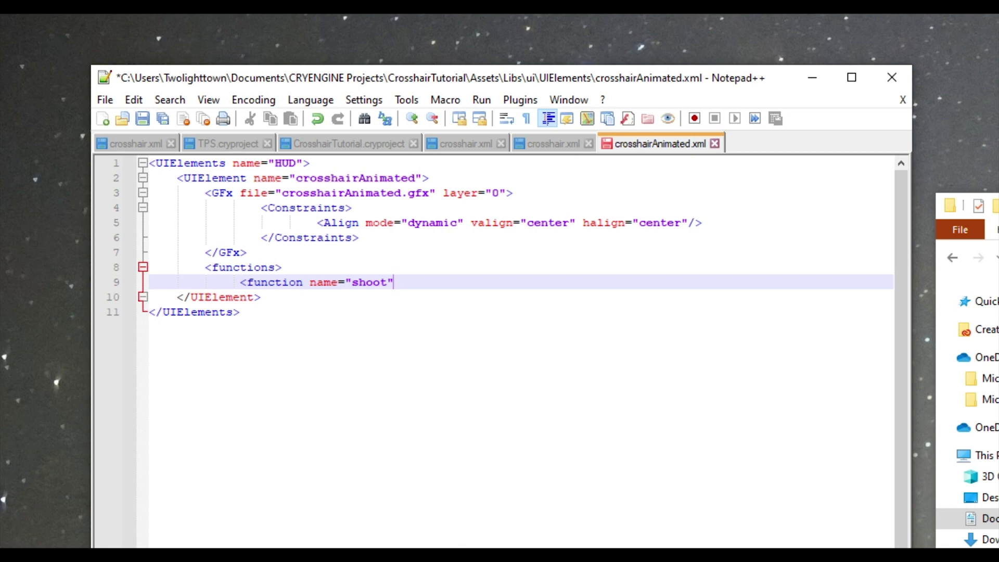
Add the attribute funcname="shoot" to the function element on line 9 and self-close the tag
text( func)
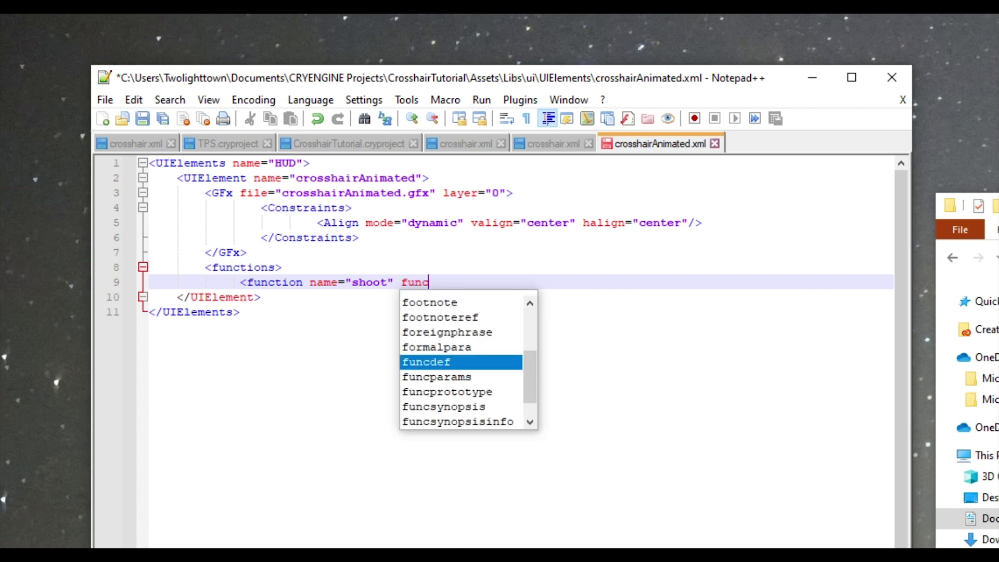
text(name)
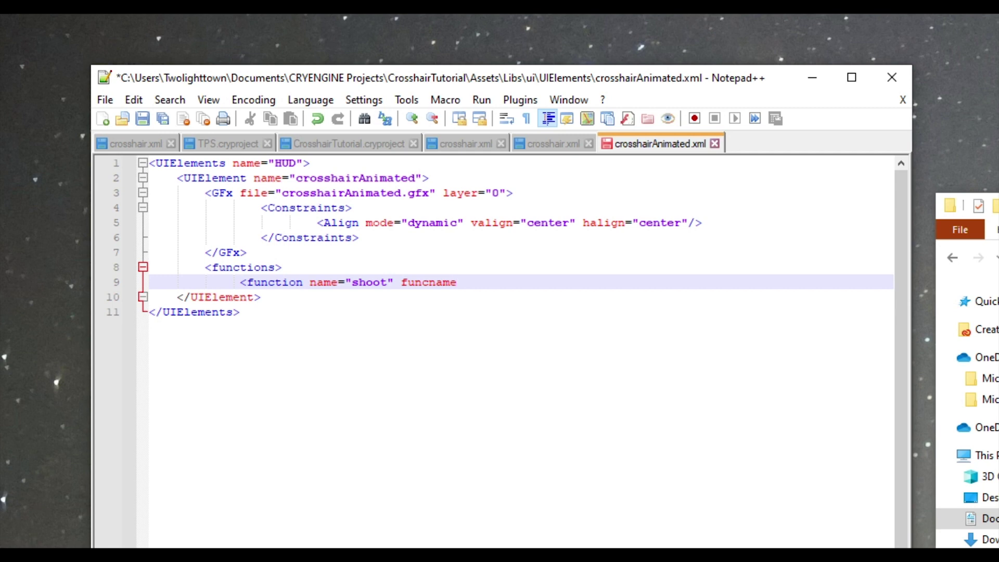
text(=")
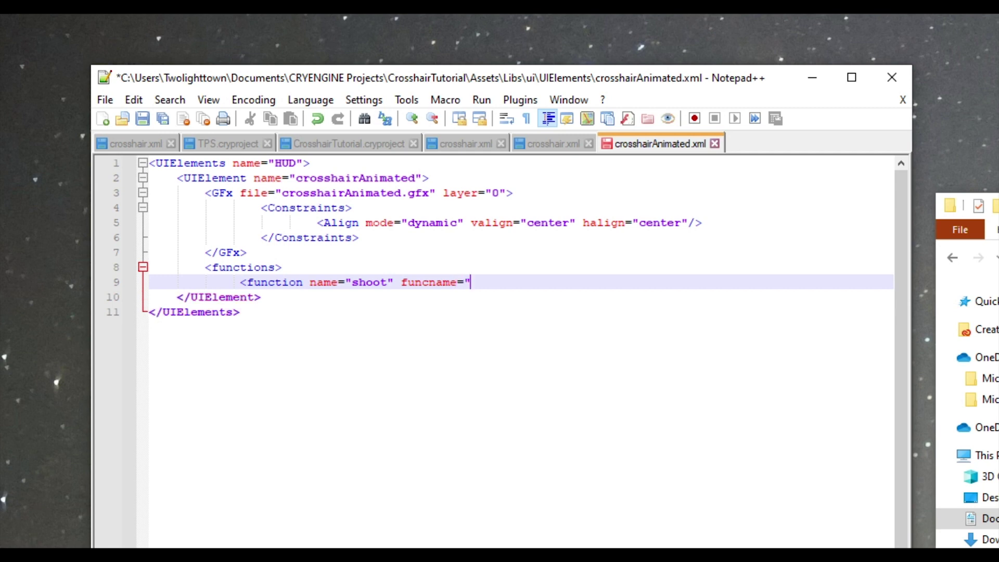
text(shoot")
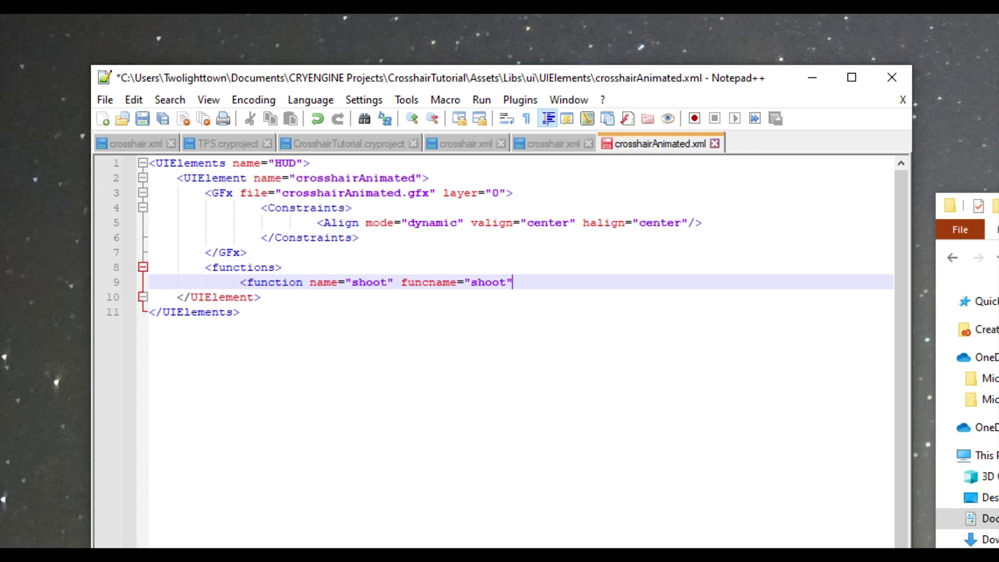
key(shift+Tab)
text(/>)
Add a closing </functions> tag on a new line below the shoot function element
key(Return)
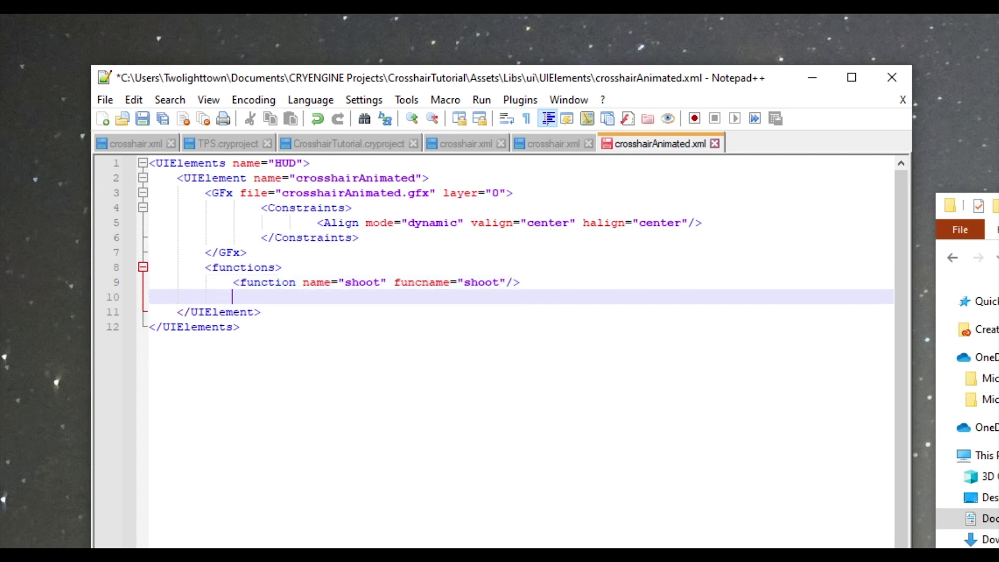
text(</functi)
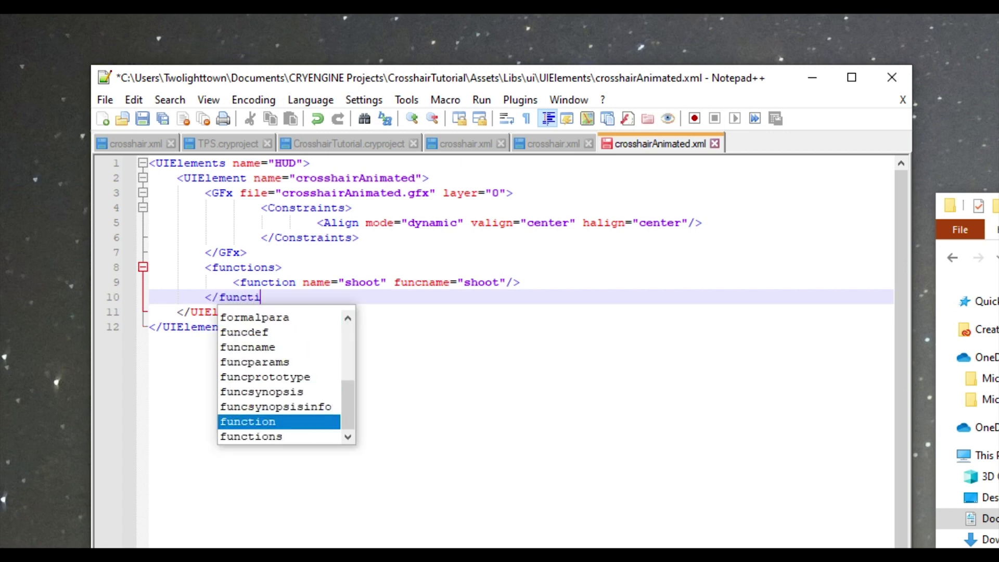
text(ons>)
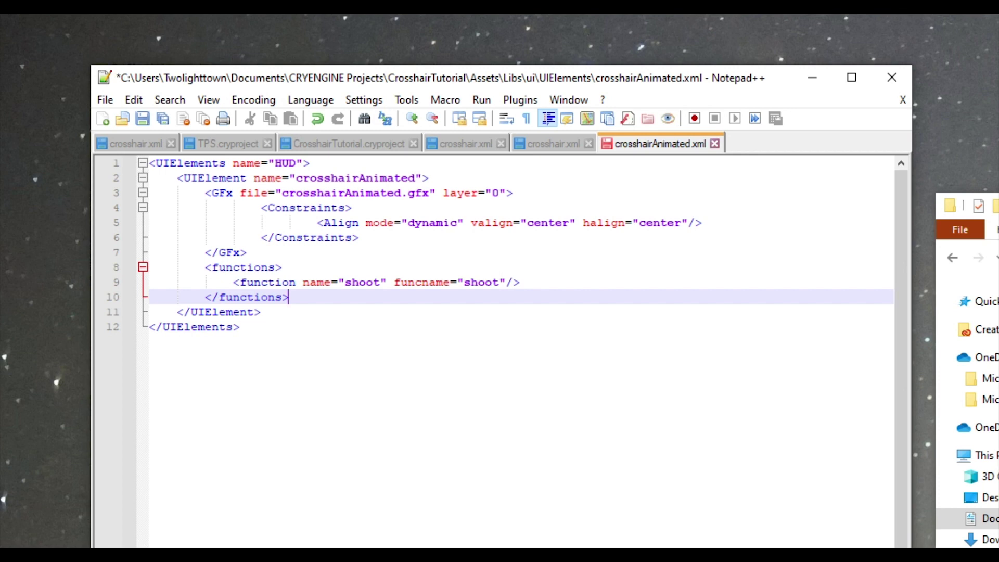
Switch to the CRYENGINE Sandbox editor and open the Flow_HUD:Ent_HUD flow graph of the graph entity in the level
key(alt)
key(alt)
key(alt)
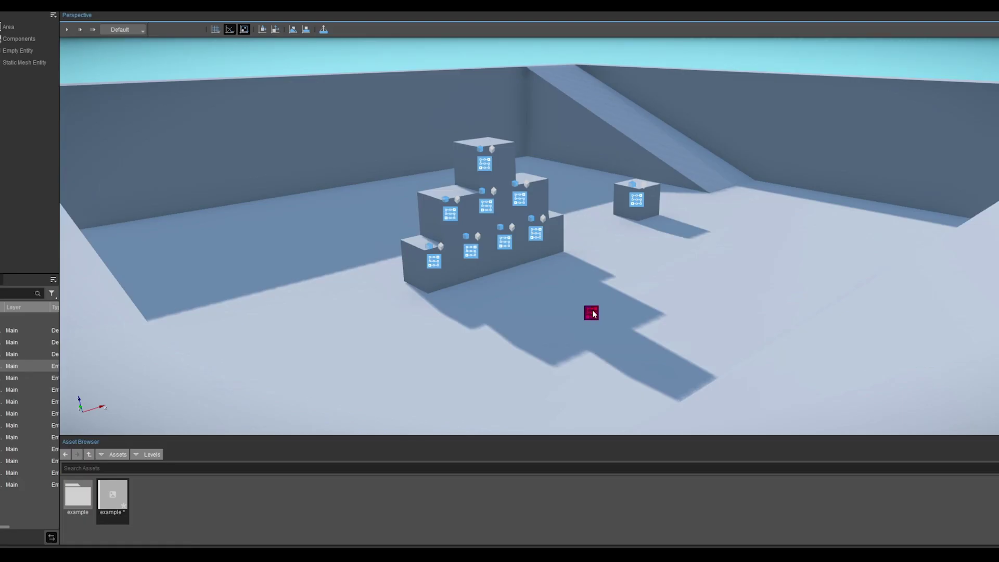
right_click(593, 314)
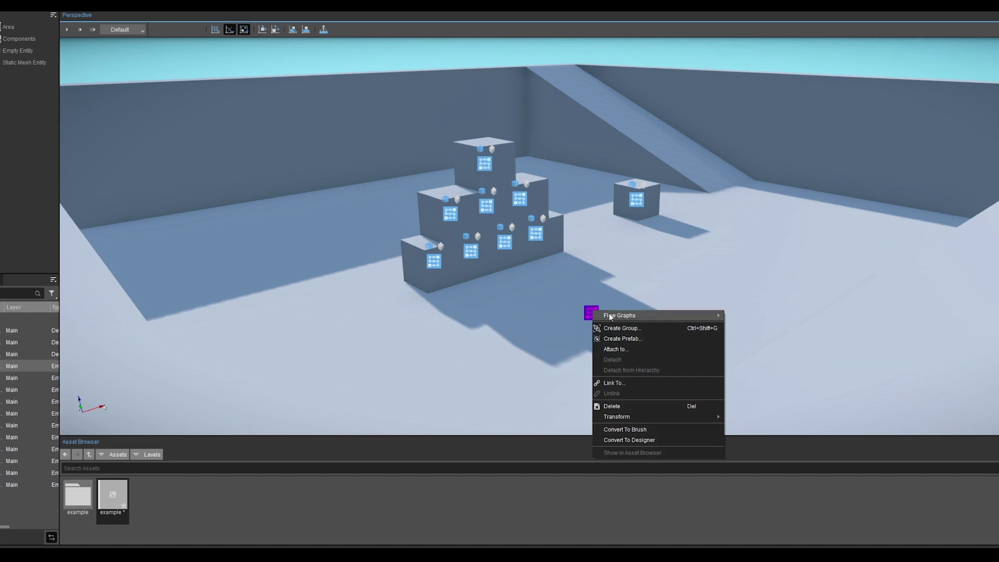
mouse_move(619, 314)
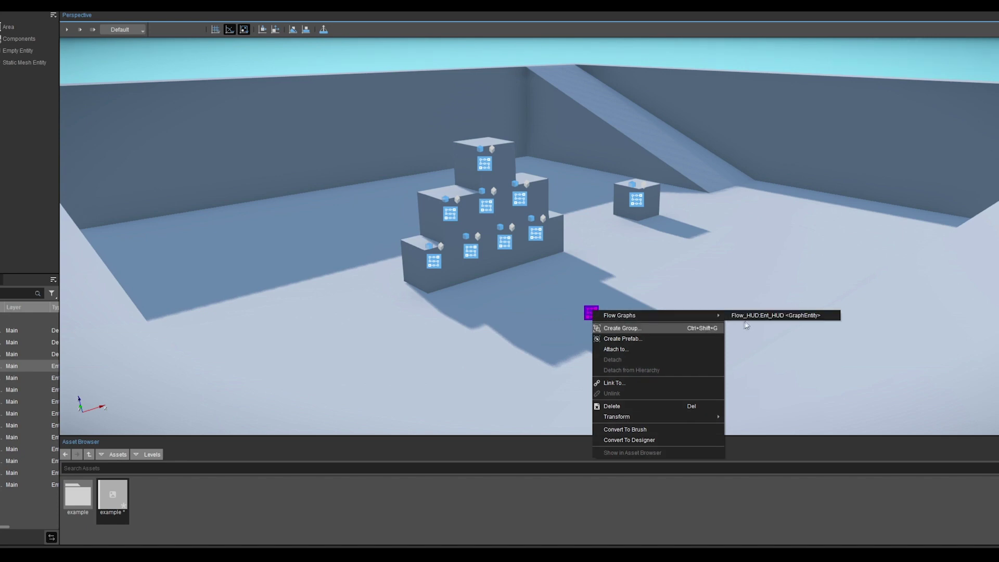
click(774, 316)
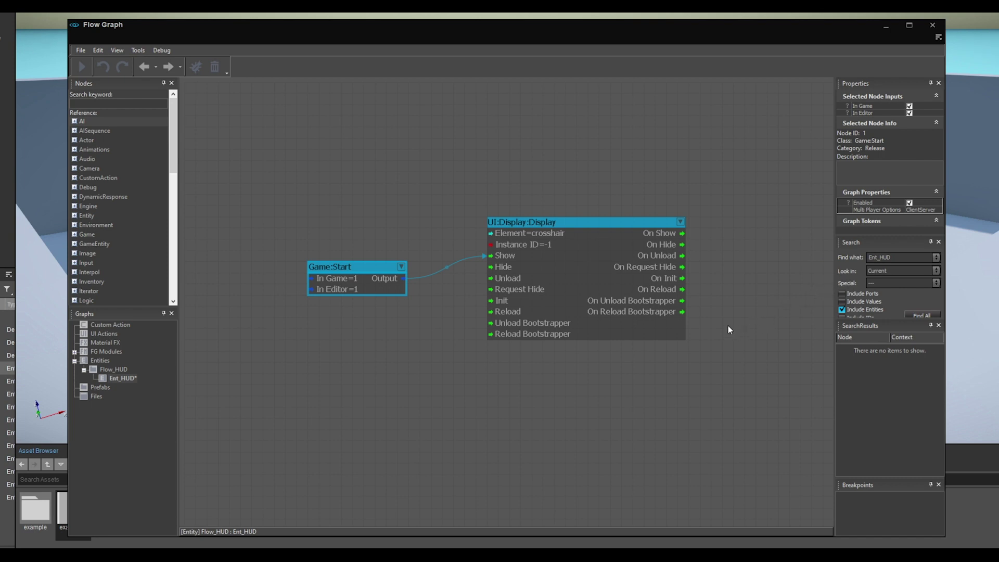
Set the Element of the UI:Display:Display node to crosshairAnimated
double_click(554, 232)
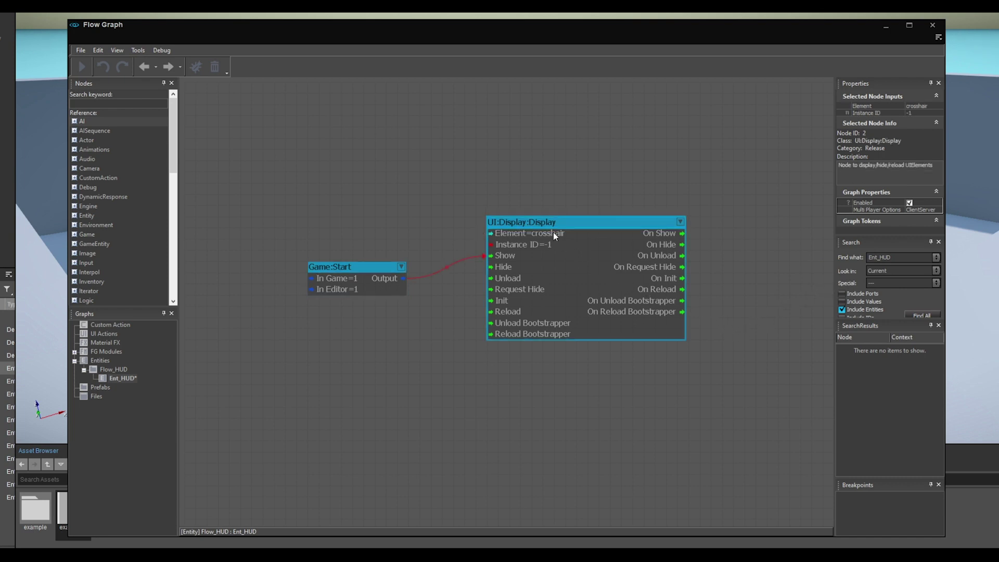
click(684, 234)
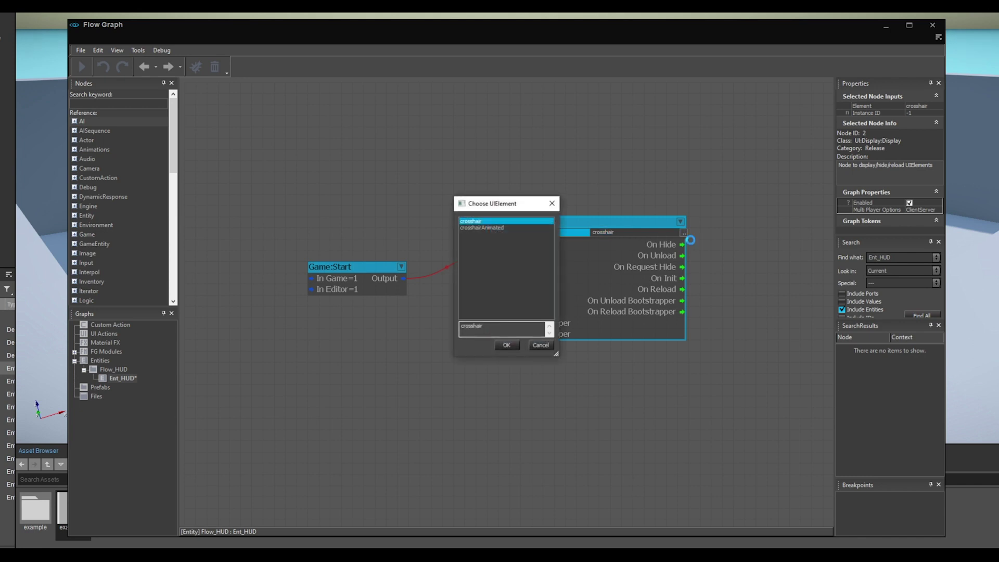
click(511, 228)
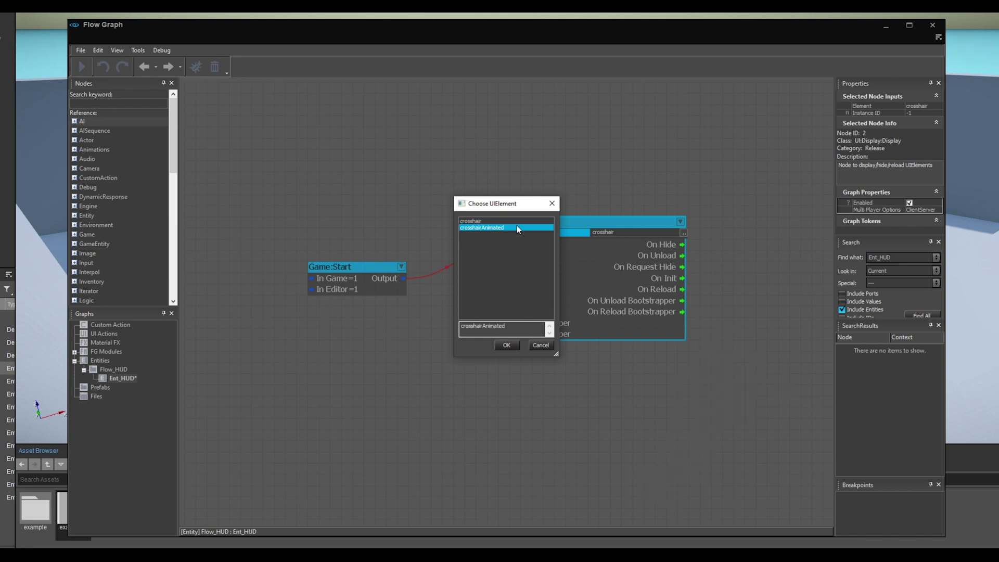
click(506, 345)
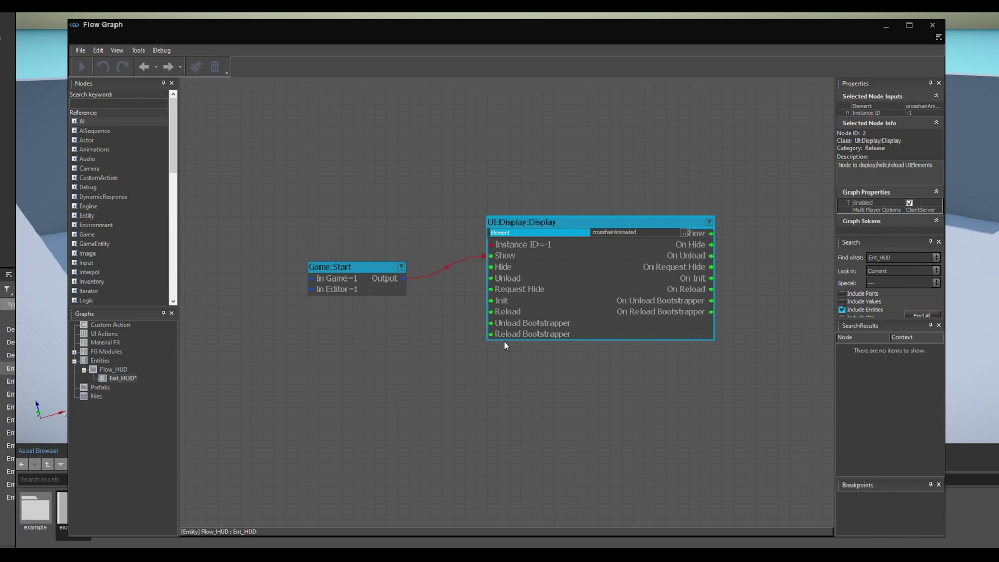
click(505, 345)
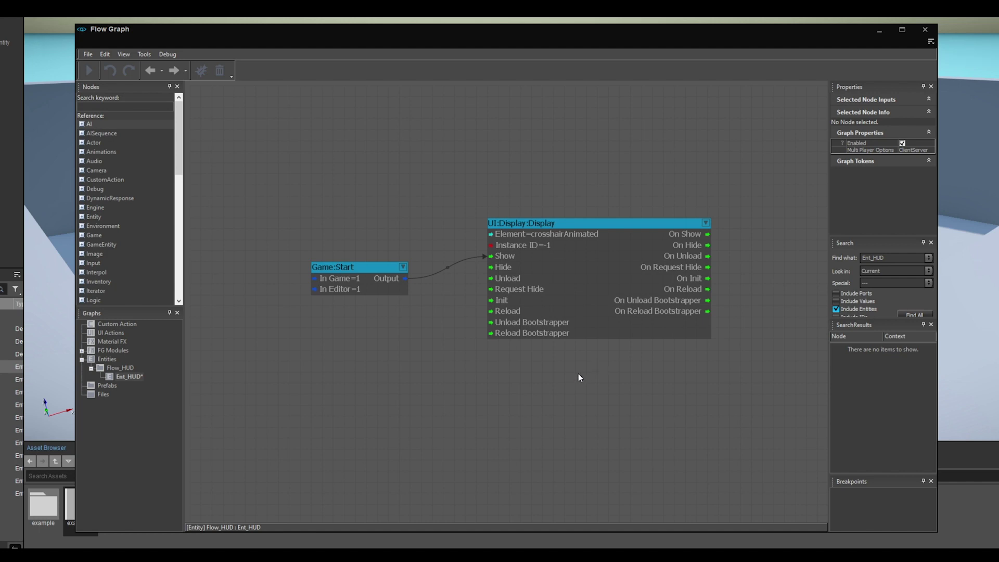
Add an Input:ActionMaps:ActionListener node and place it below the Game:Start node
right_click(366, 388)
mouse_move(389, 391)
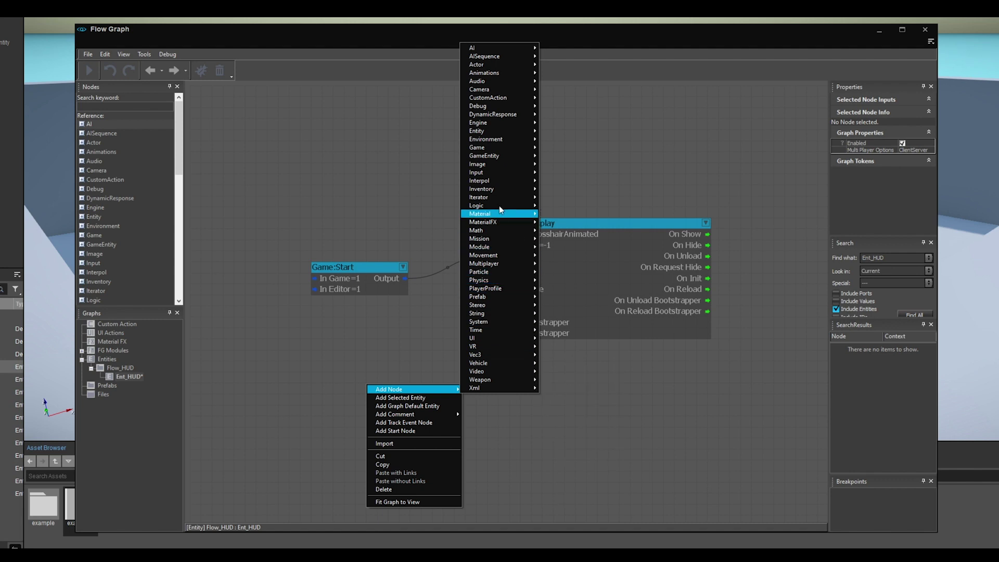
mouse_move(499, 173)
mouse_move(614, 177)
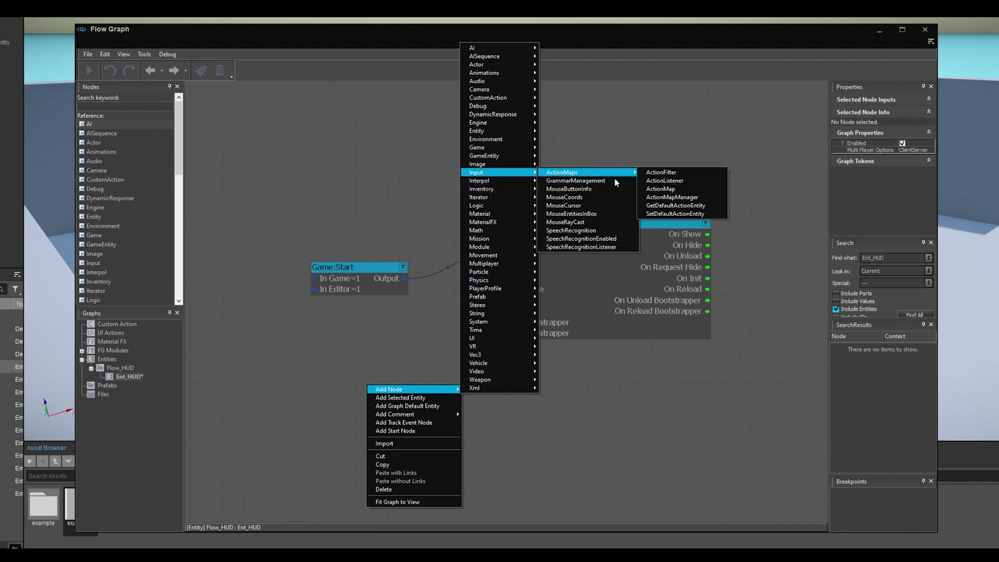
click(665, 180)
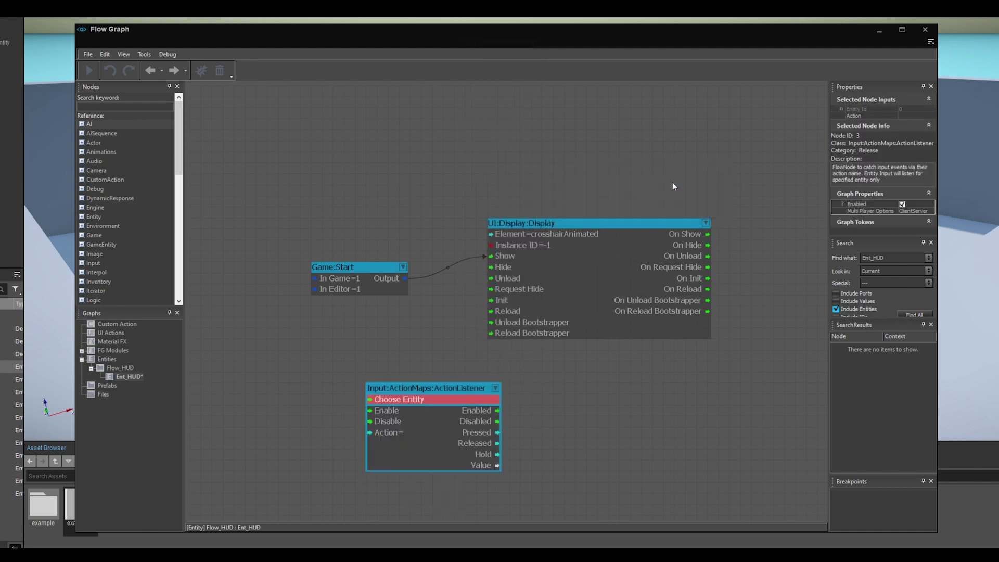
drag(467, 387, 478, 375)
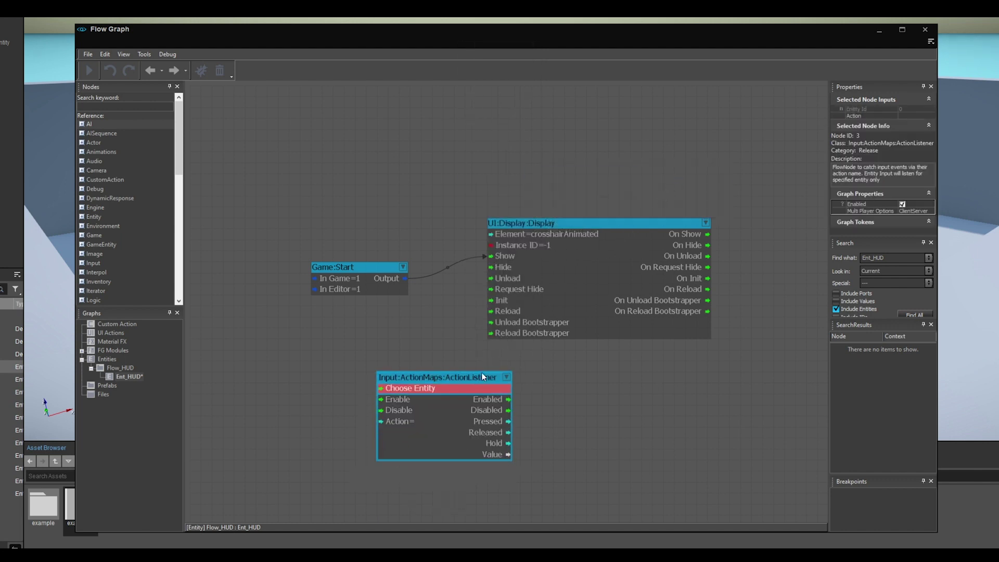
Set the Action of the ActionListener node to player:shoot
double_click(408, 421)
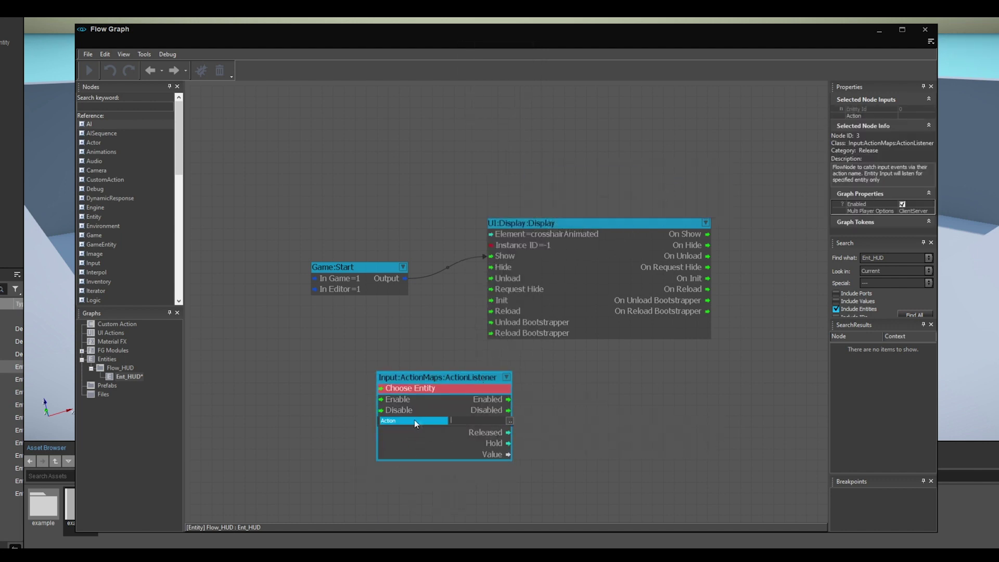
click(509, 421)
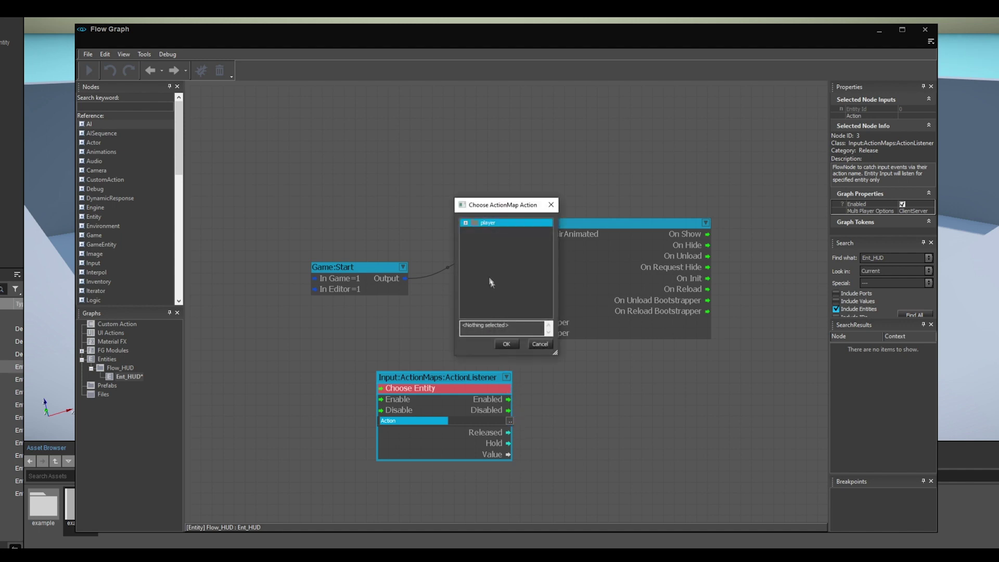
click(465, 223)
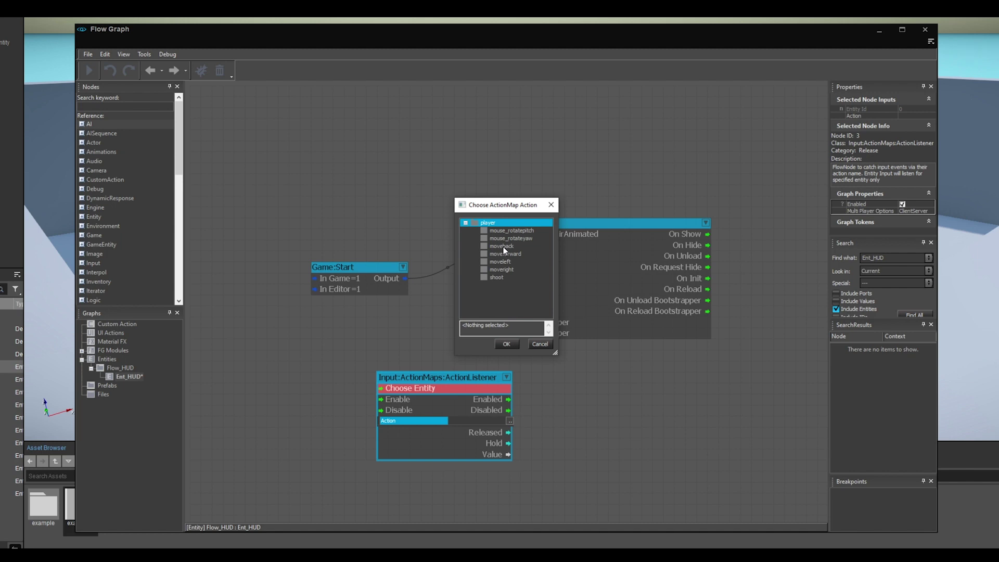
click(495, 278)
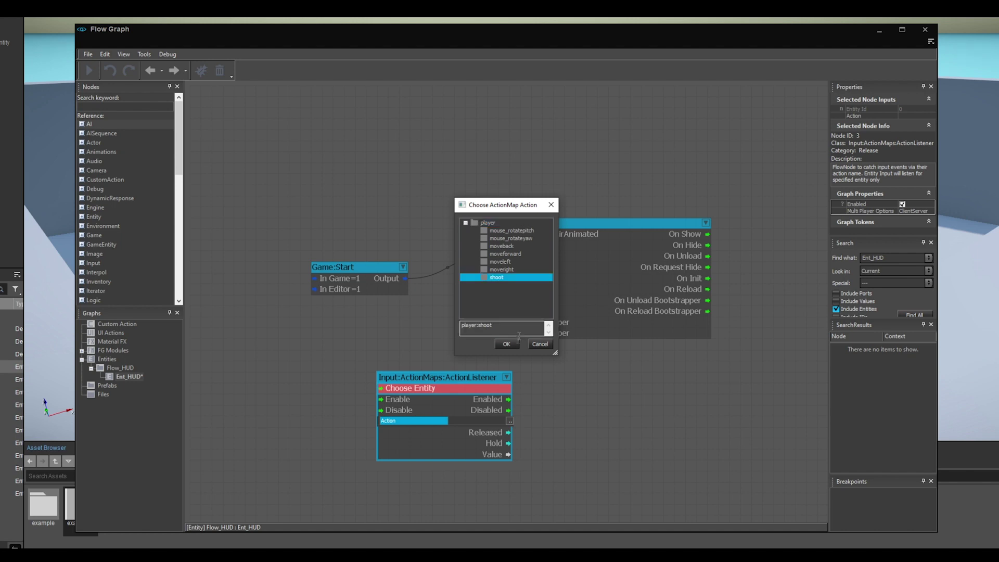
click(506, 344)
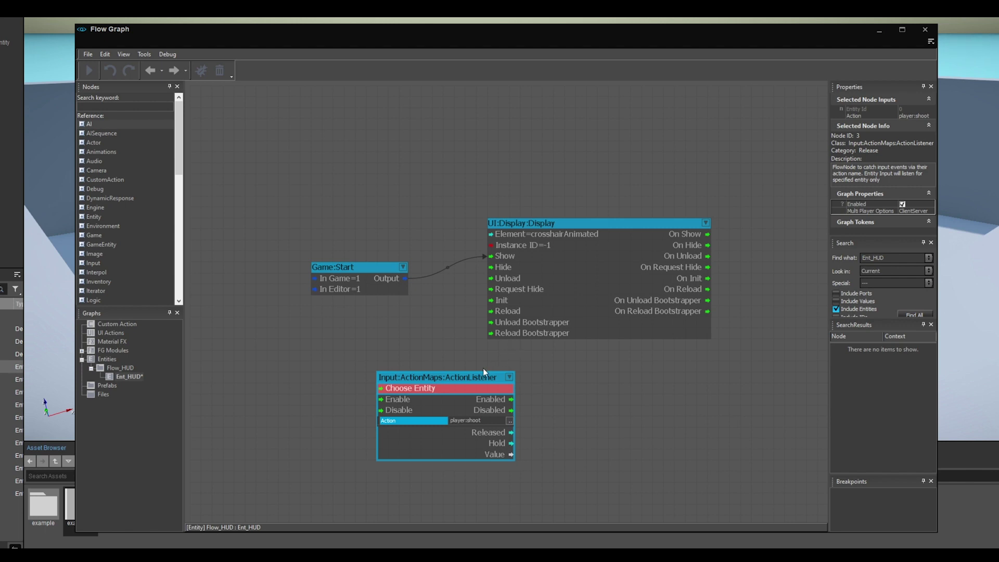
click(551, 397)
Add a UI:Functions:crosshairAnimated:shoot node beside the ActionListener node and connect the listener's Pressed output to its Call input
right_click(553, 396)
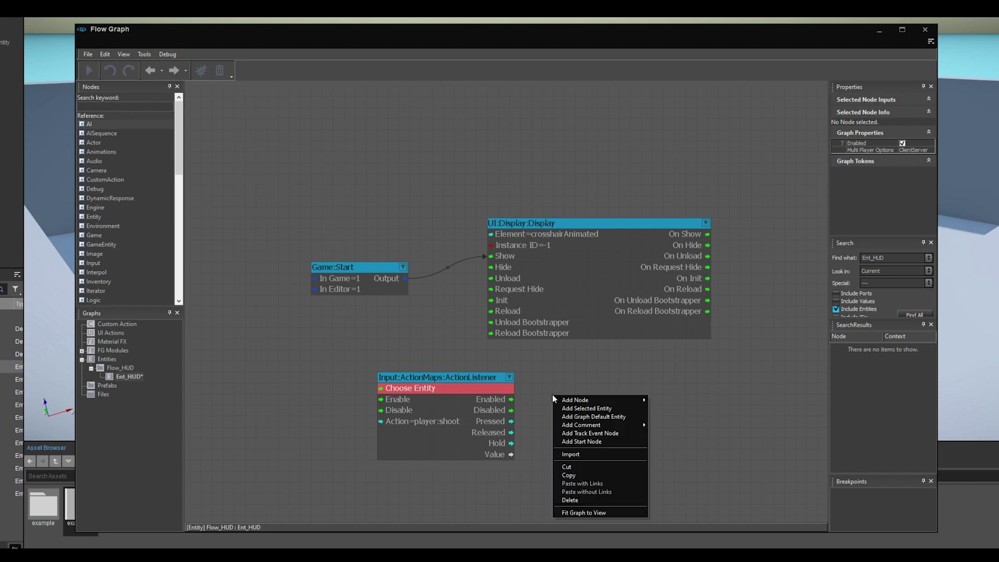
mouse_move(619, 401)
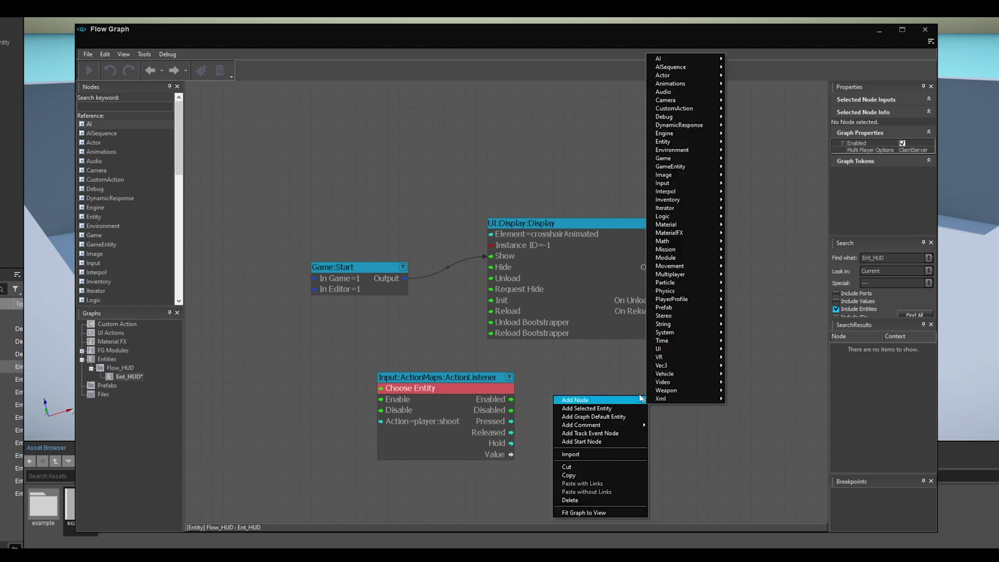
mouse_move(693, 353)
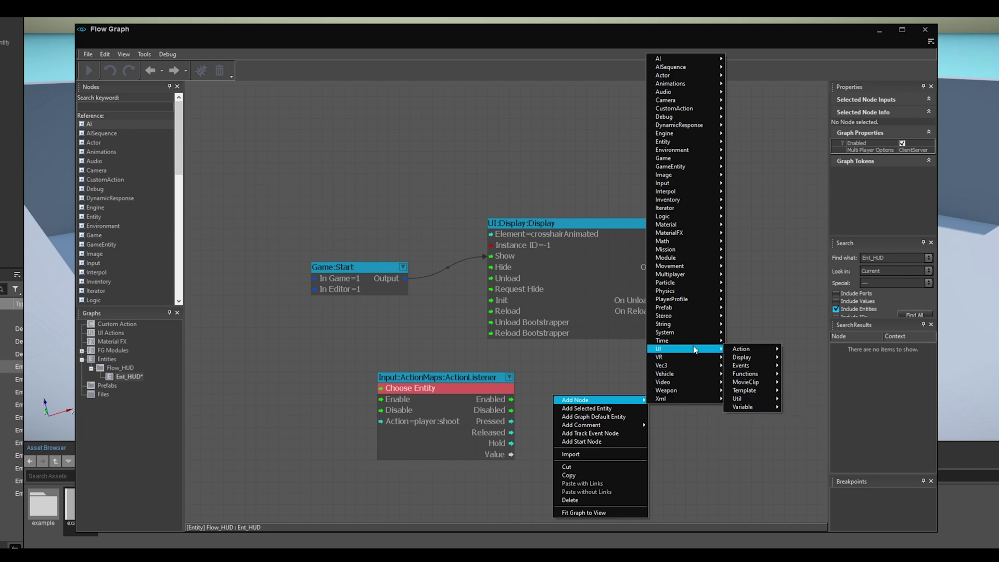
mouse_move(772, 376)
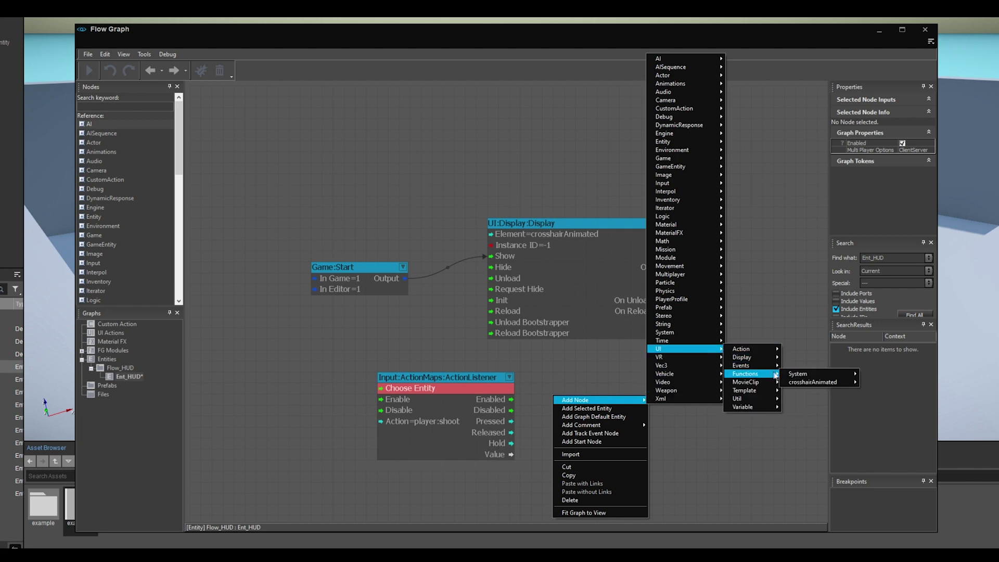
mouse_move(832, 385)
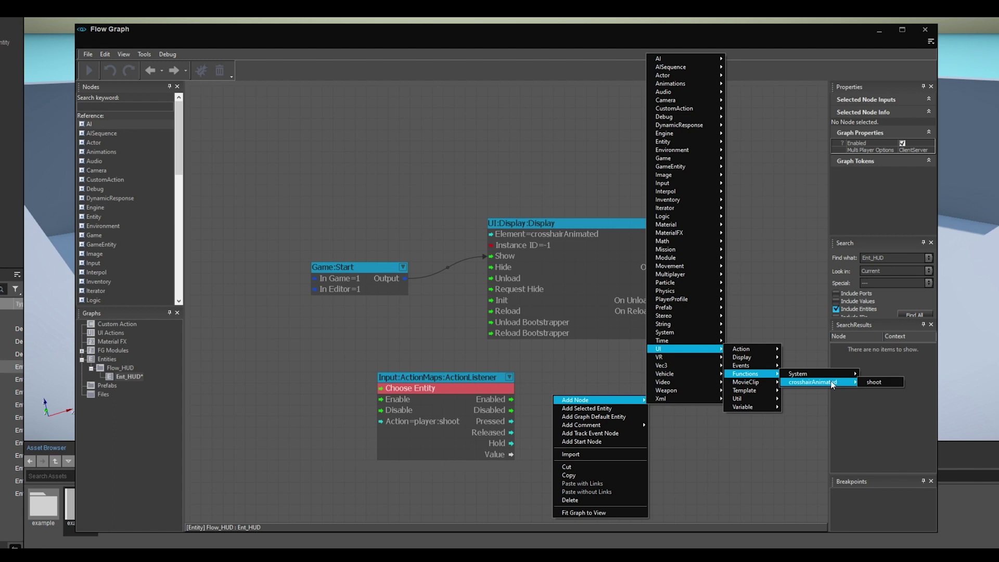
click(876, 383)
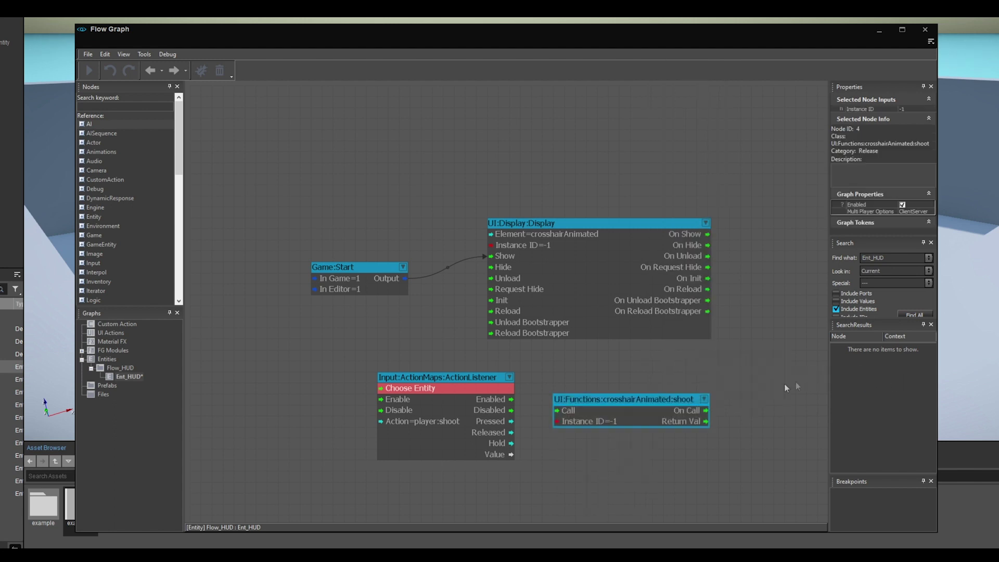
drag(672, 396, 673, 374)
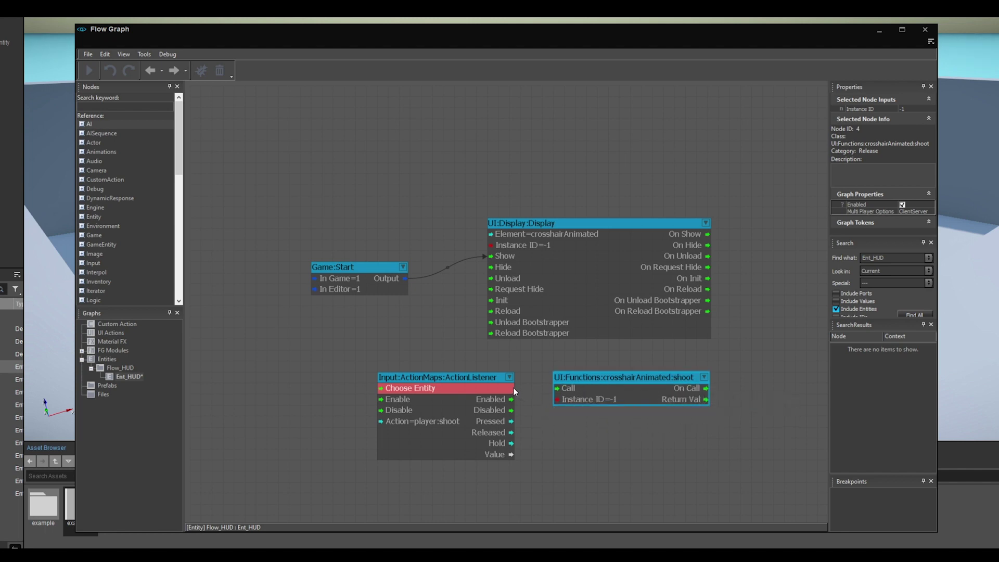
click(515, 420)
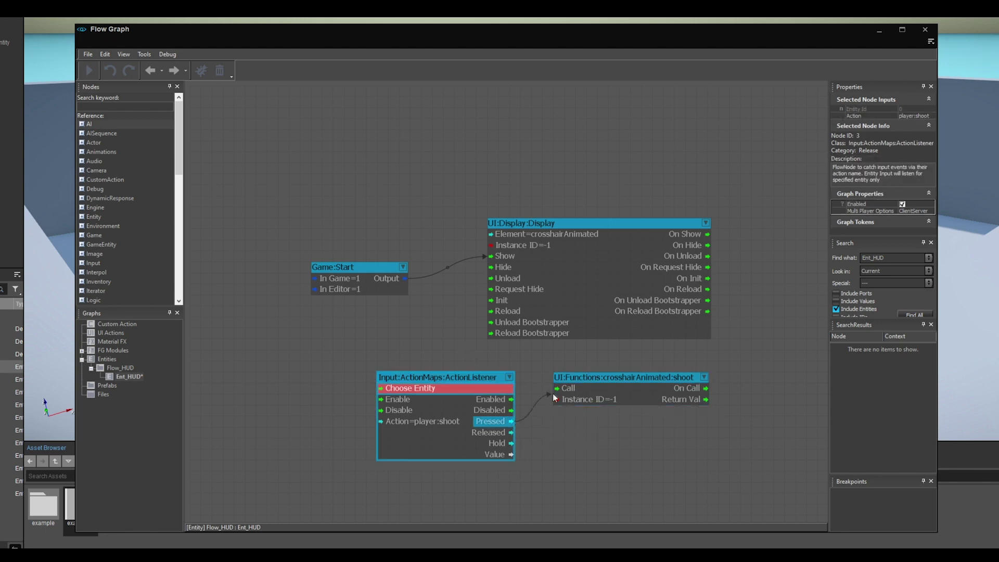
drag(560, 391, 560, 391)
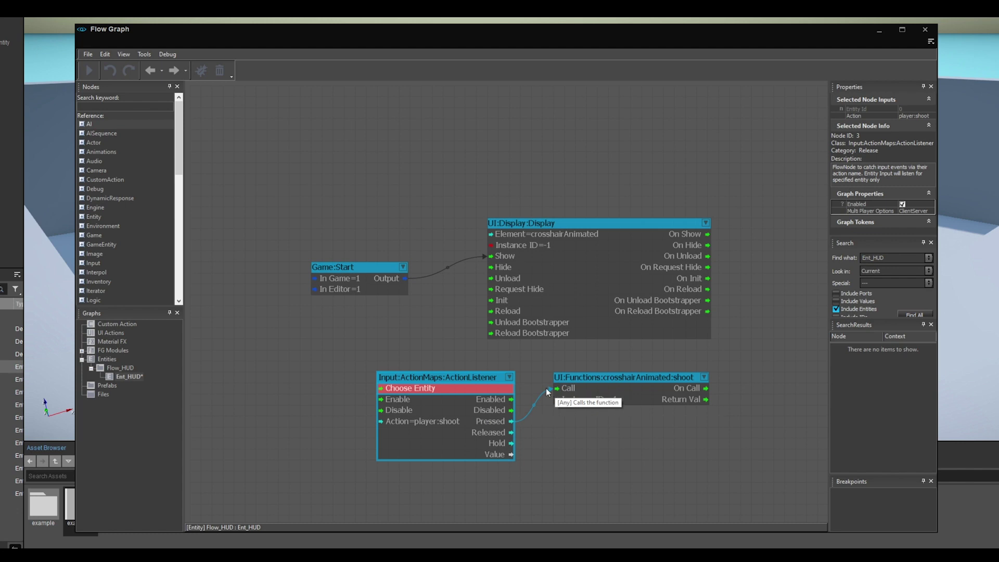
Connect the Game:Start node's Output to the ActionListener's Enable input and space the nodes out neatly
click(373, 273)
drag(372, 272, 375, 399)
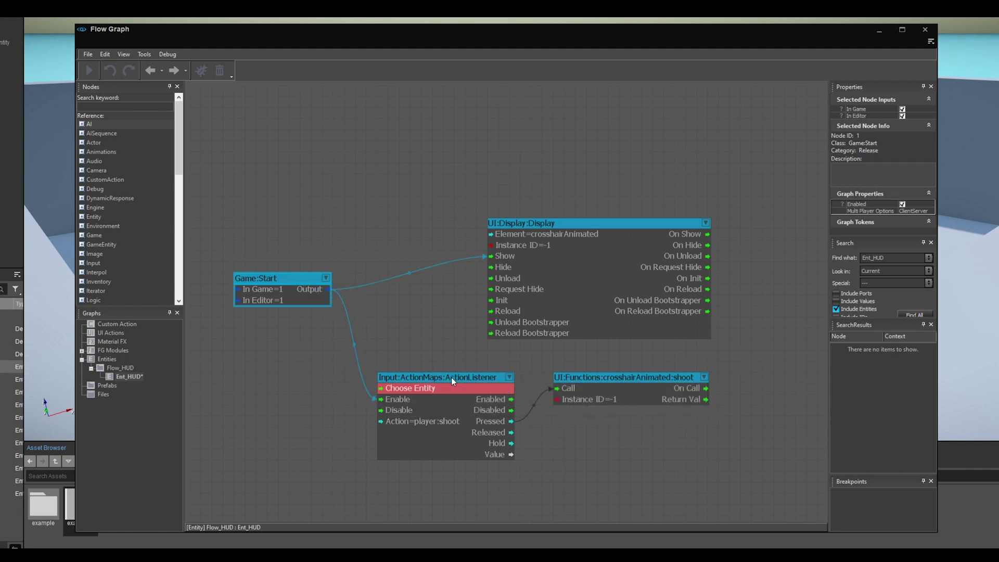
drag(451, 377, 447, 355)
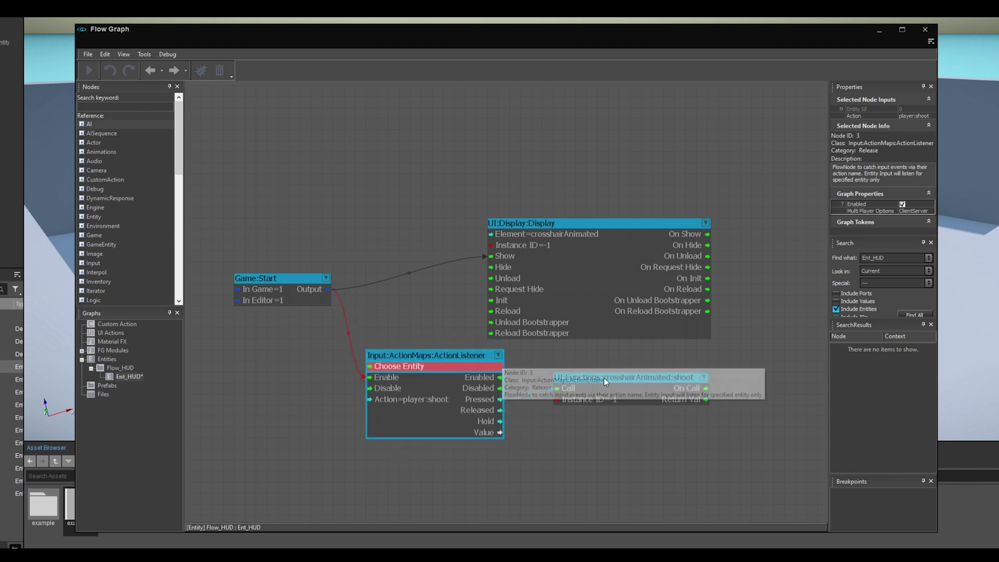
drag(604, 378, 604, 389)
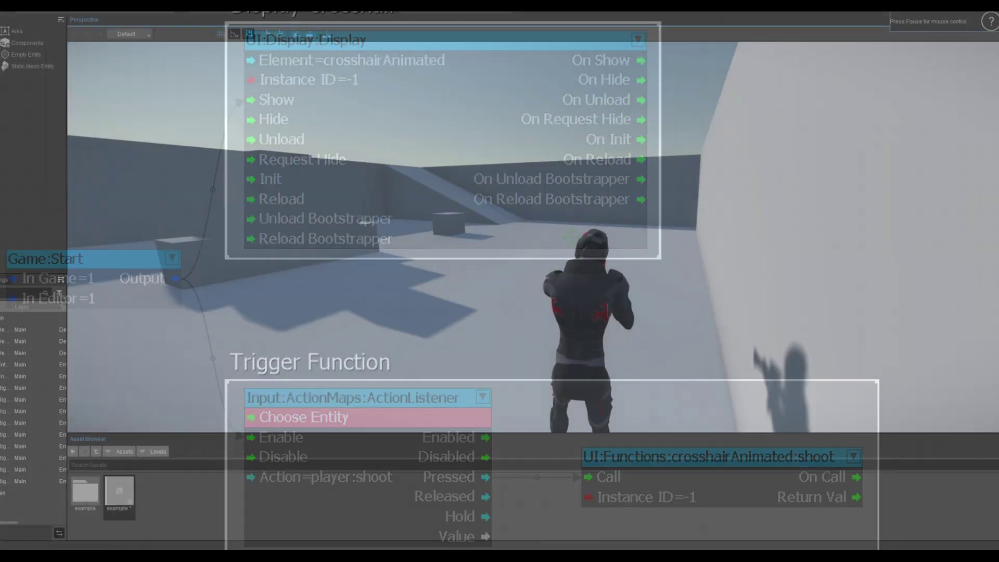
Move the player around the level in game mode and shoot to test the animated crosshair
key(w)
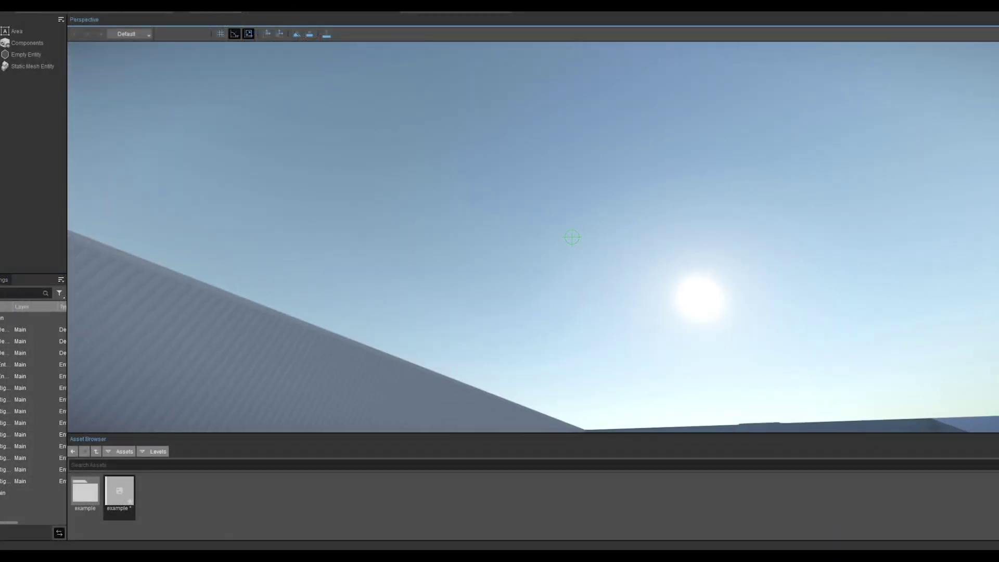
key(w)
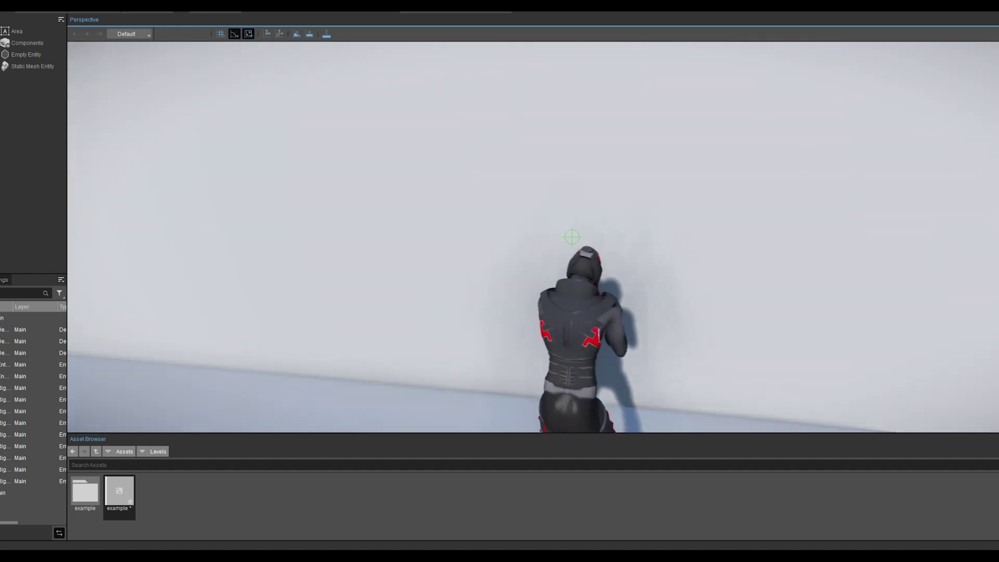
key(s)
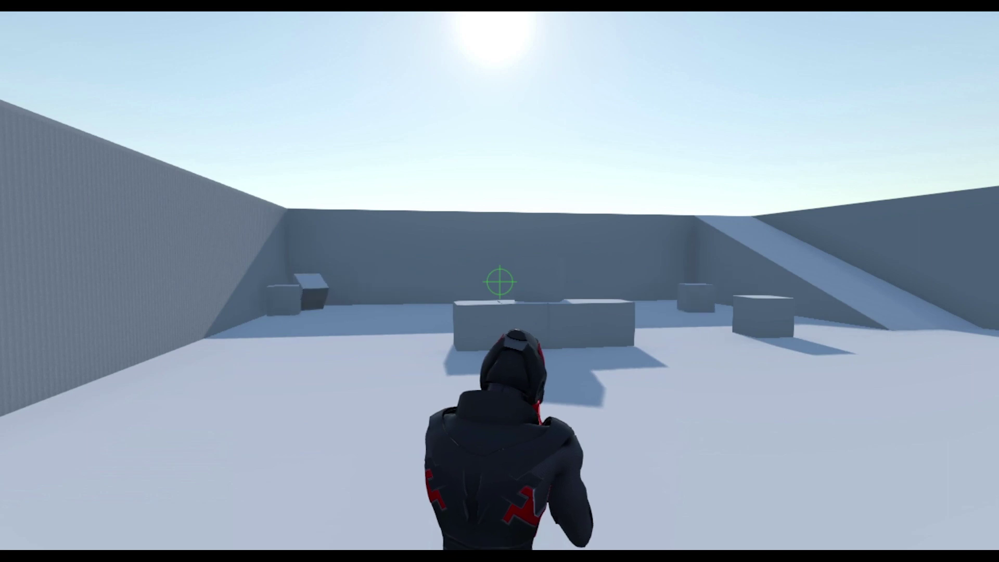
key(s)
click(499, 282)
click(500, 282)
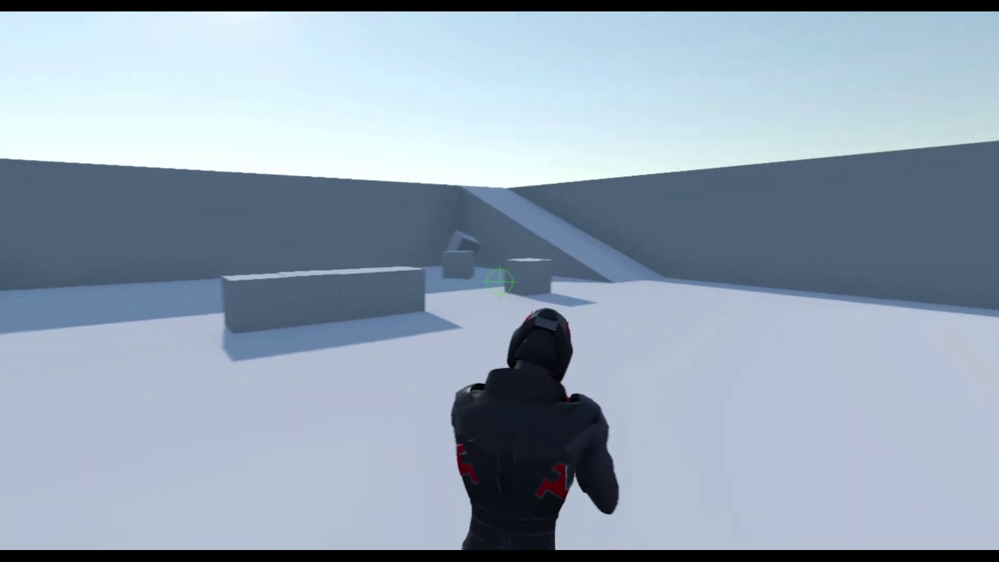
key(w)
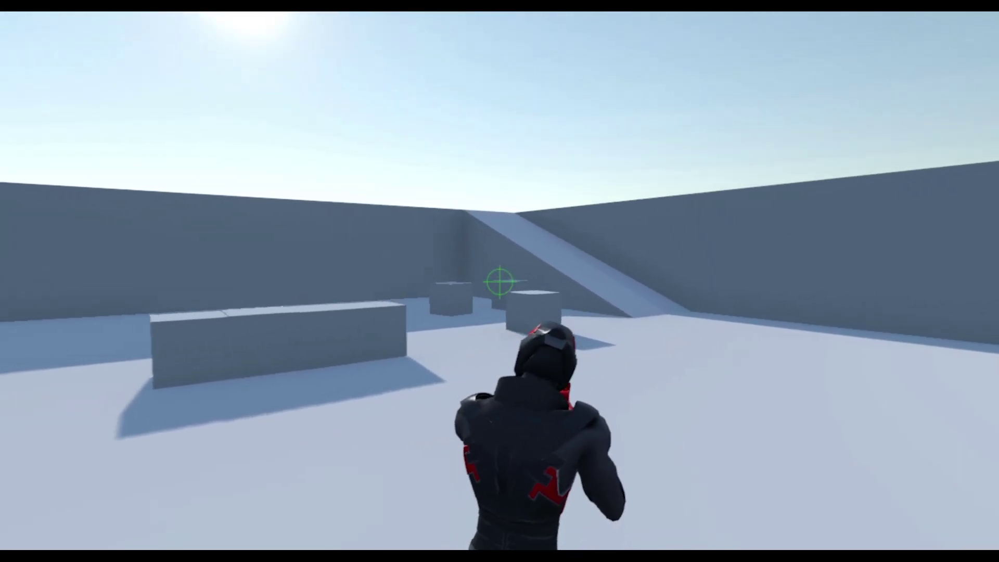